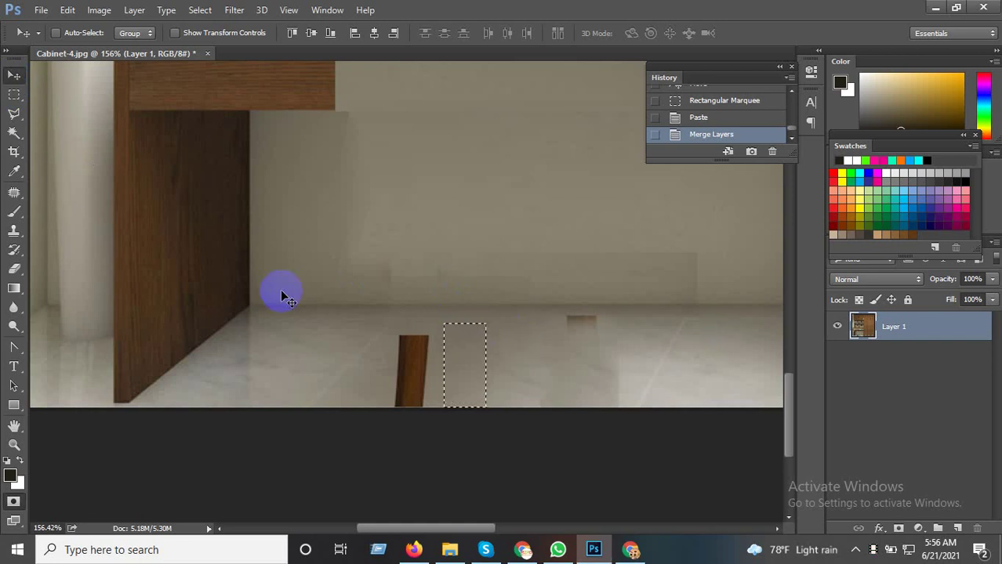
# Copy a clean floor patch beside the leg onto a new layer and drag it over the chair-leg stub
pyautogui.click(14, 94)
pyautogui.click(235, 245)
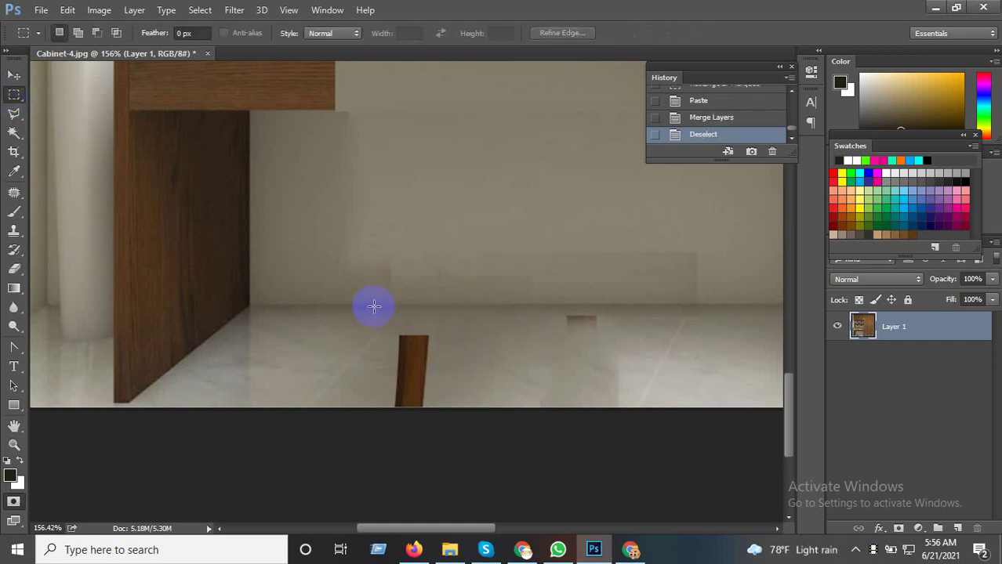
pyautogui.moveTo(454, 326); pyautogui.dragTo(504, 409)
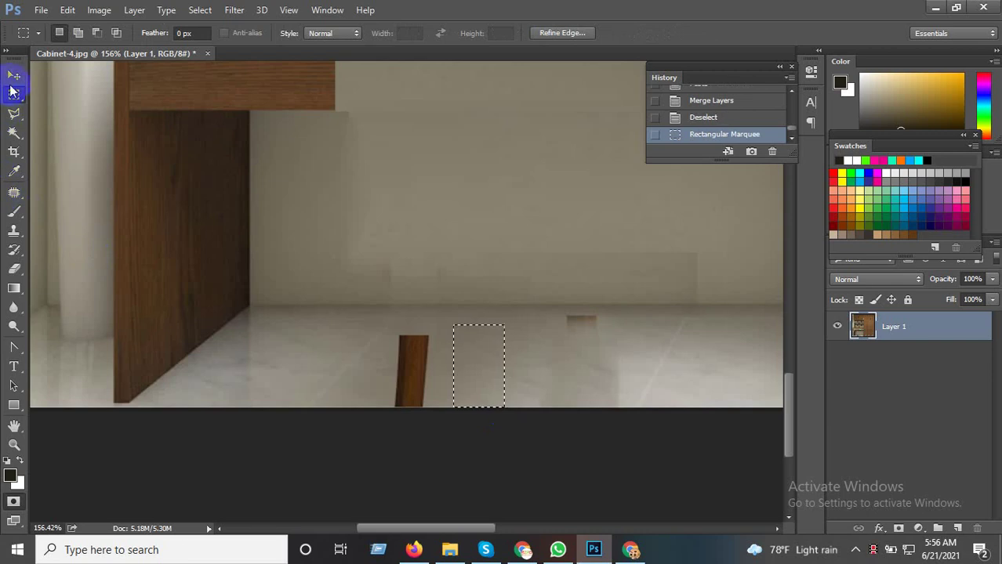
pyautogui.click(15, 75)
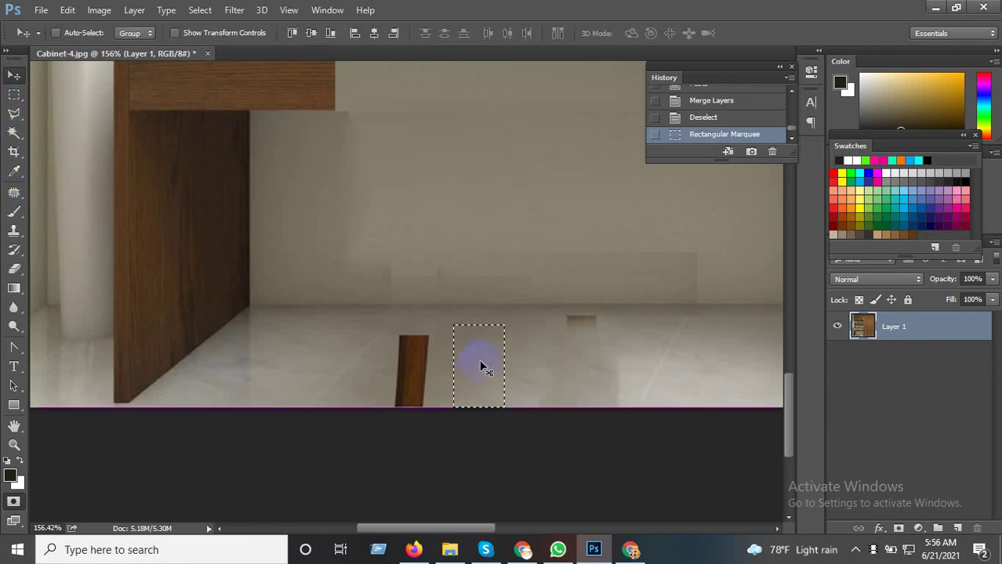
pyautogui.hotkey('ctrl', 'c')
pyautogui.hotkey('ctrl', 'v')
pyautogui.moveTo(488, 353); pyautogui.dragTo(430, 359)
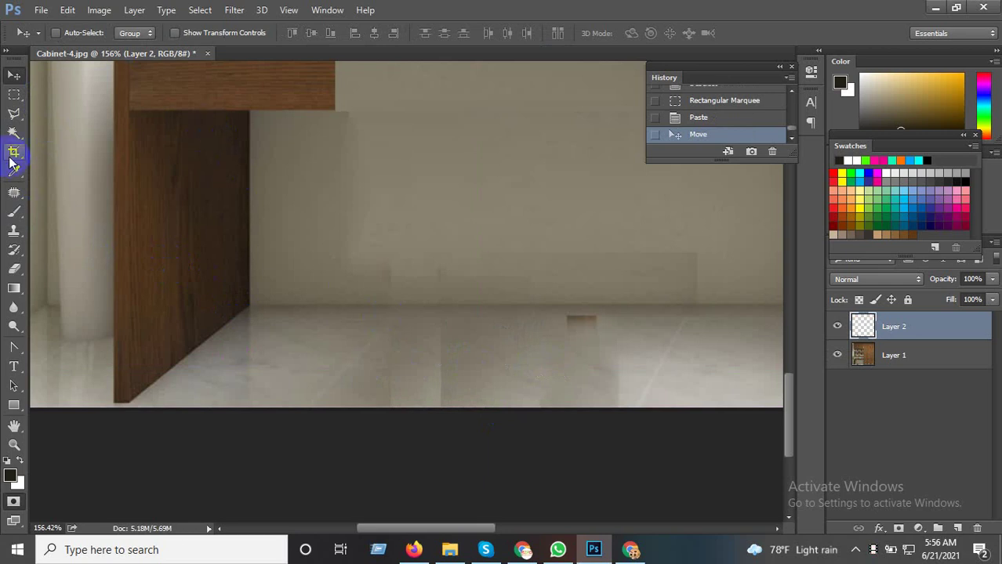
# Erase the floor patch's hard edges, undoing one bad stroke, and marquee the floor around the leg remnant
pyautogui.click(14, 274)
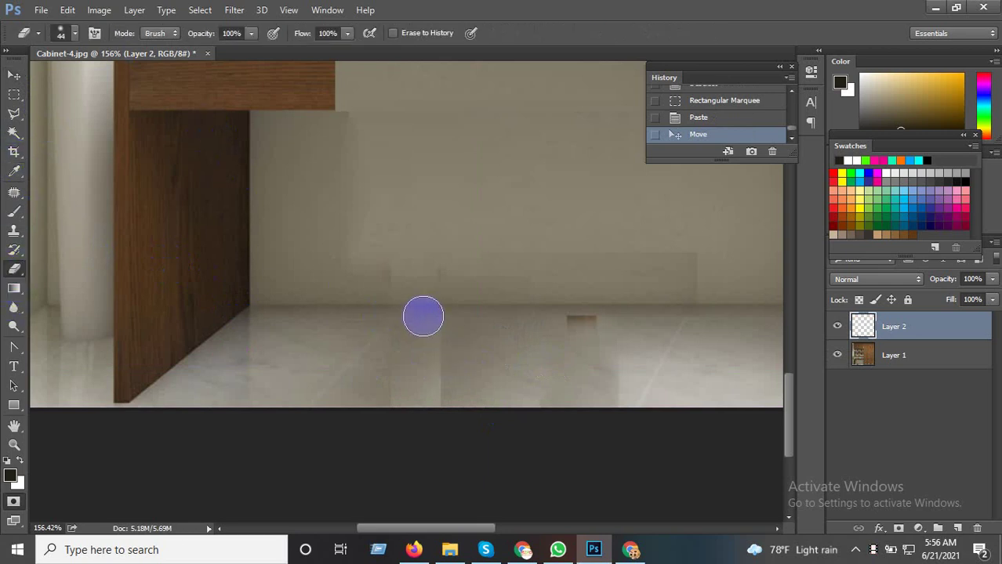
pyautogui.moveTo(422, 313); pyautogui.dragTo(404, 317)
pyautogui.hotkey('ctrl', 'z')
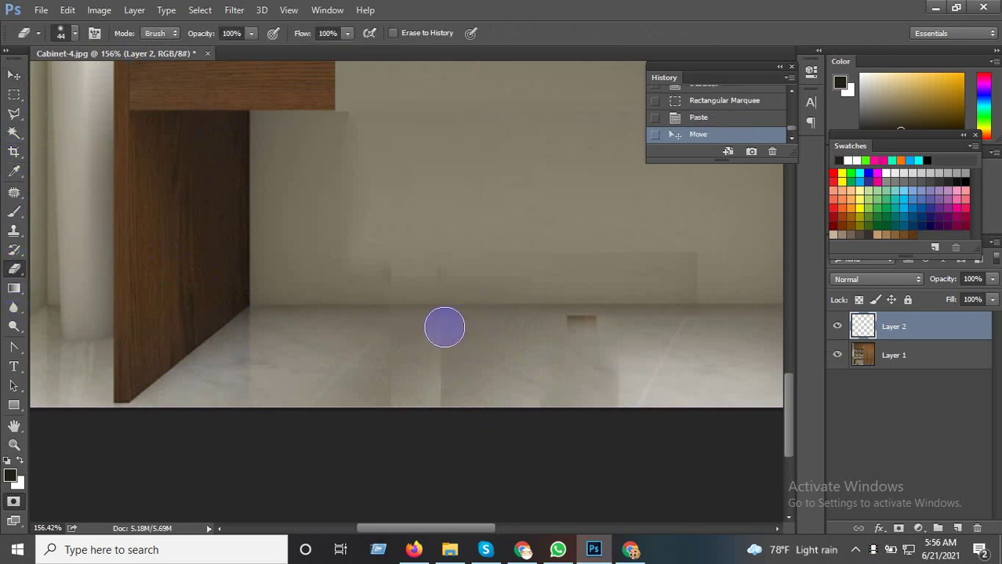
pyautogui.moveTo(457, 389); pyautogui.dragTo(488, 404)
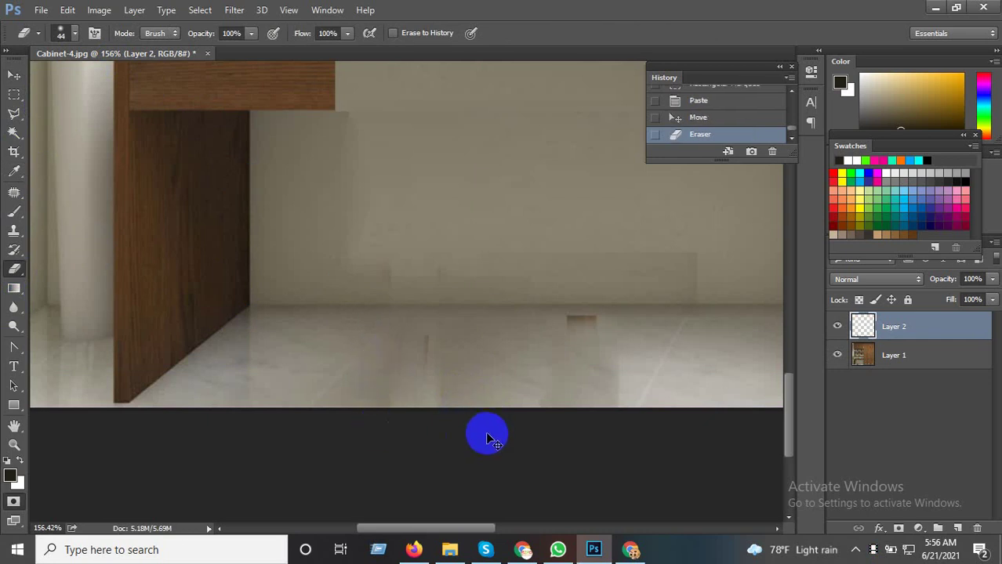
pyautogui.click(459, 405)
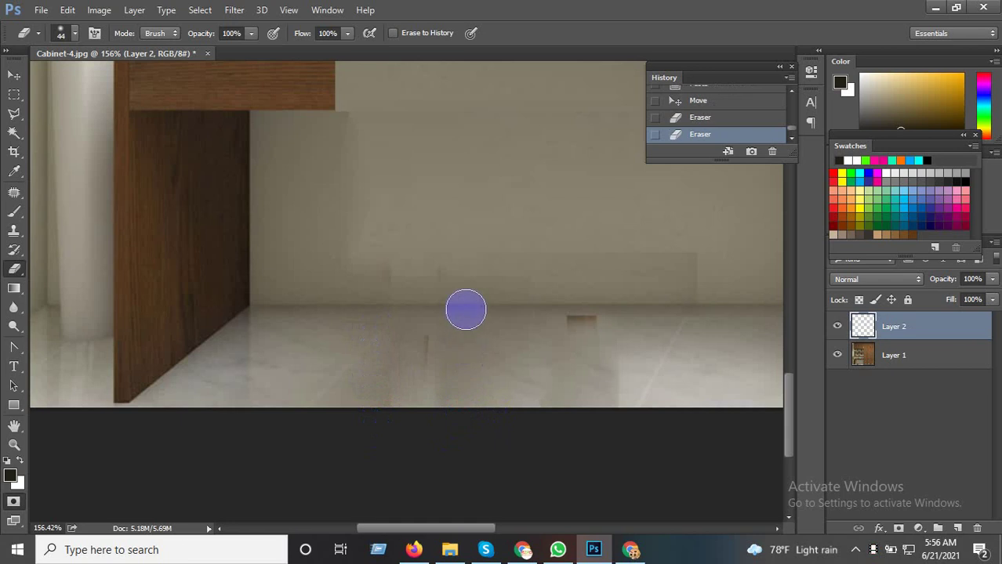
pyautogui.click(14, 94)
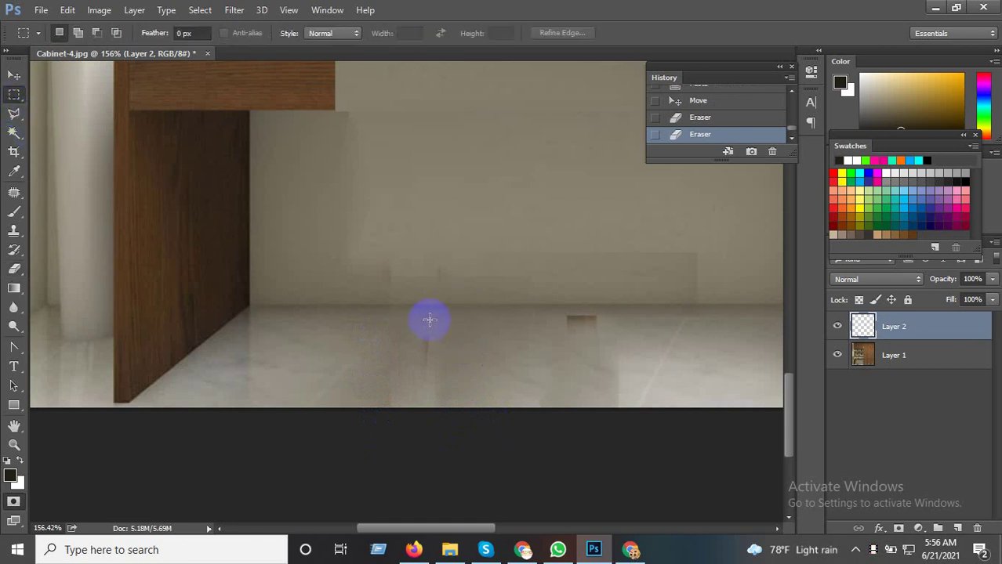
pyautogui.moveTo(418, 336)
pyautogui.mouseDown()
pyautogui.moveTo(439, 330)
pyautogui.moveTo(423, 369)
pyautogui.moveTo(448, 376)
pyautogui.mouseUp()
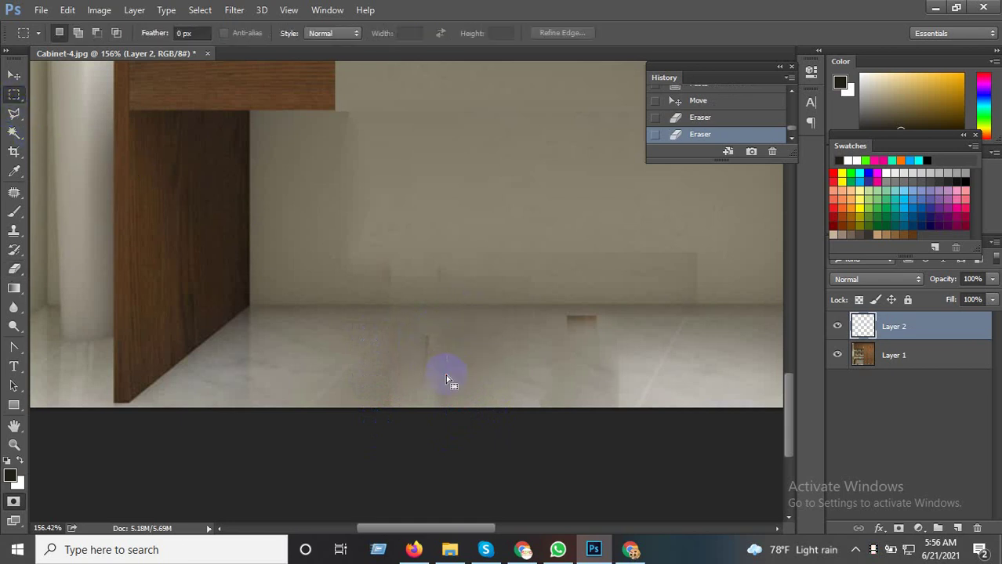
# Patch the leftover leg smudge with nearby clean floor using the Patch tool
pyautogui.click(128, 229)
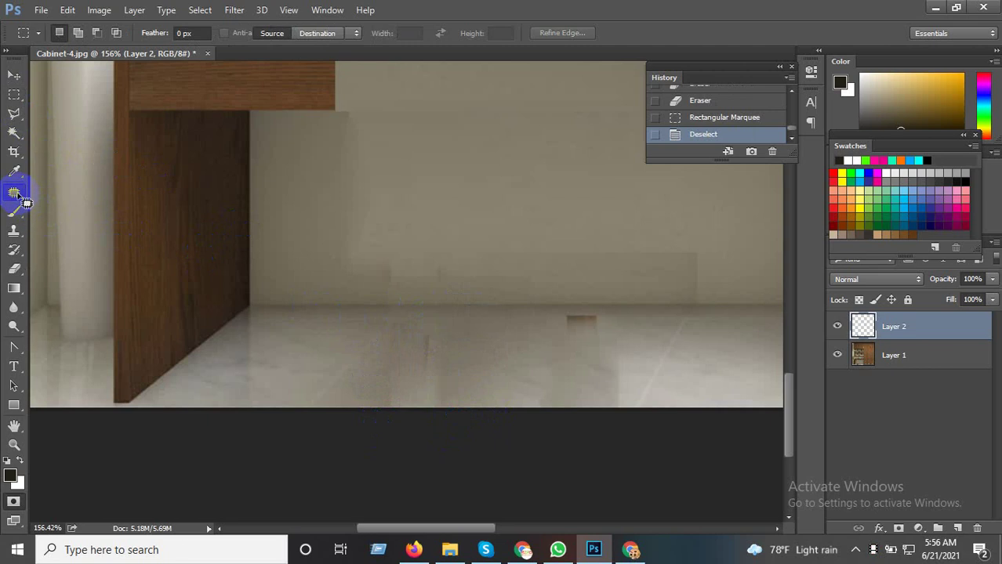
pyautogui.click(14, 192)
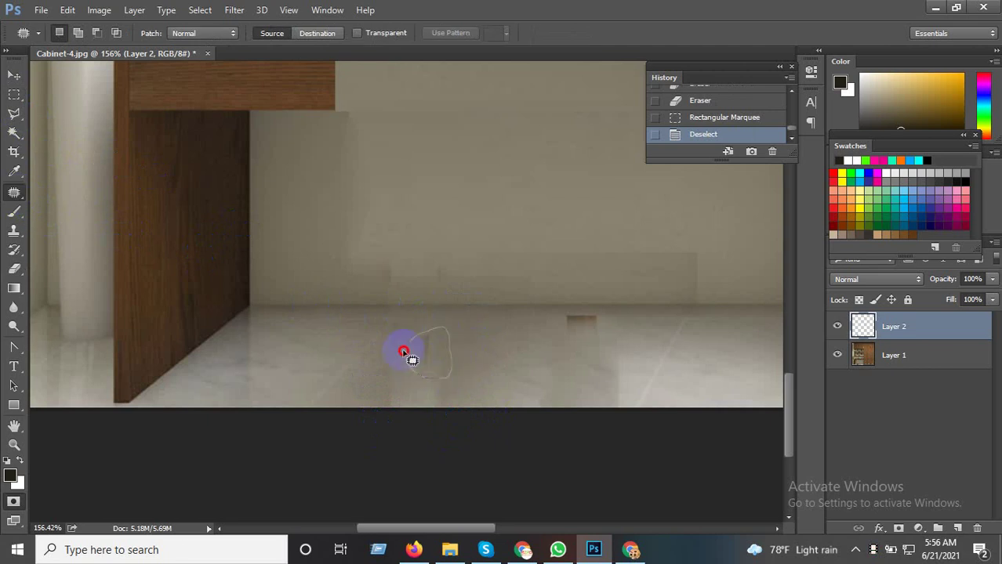
pyautogui.moveTo(403, 352); pyautogui.dragTo(404, 348)
pyautogui.moveTo(491, 353); pyautogui.dragTo(449, 353)
pyautogui.hotkey('ctrl', 'd')
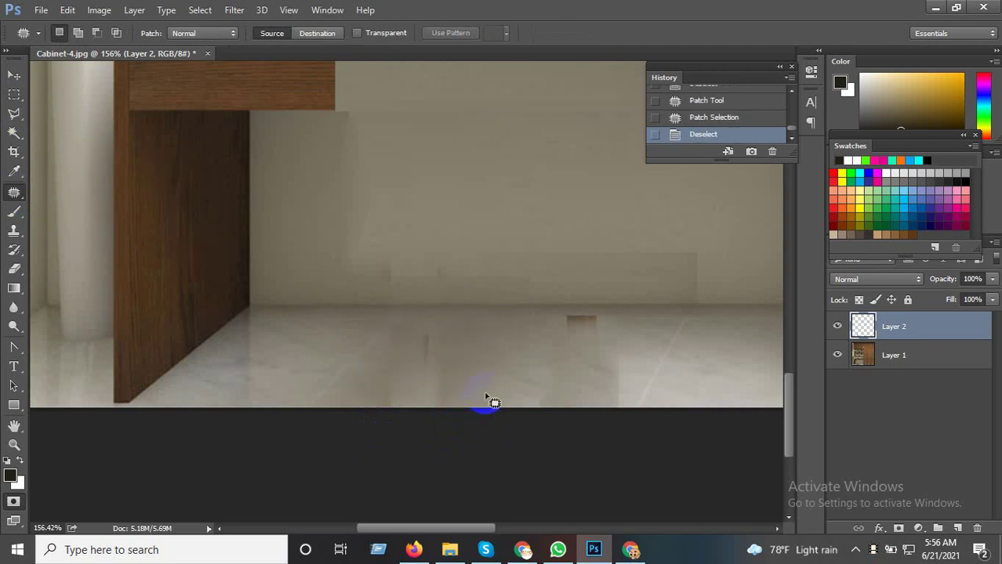
# Activate the image layer, dismiss the hidden-channel error, and merge all visible layers
pyautogui.click(894, 355)
pyautogui.press('q')
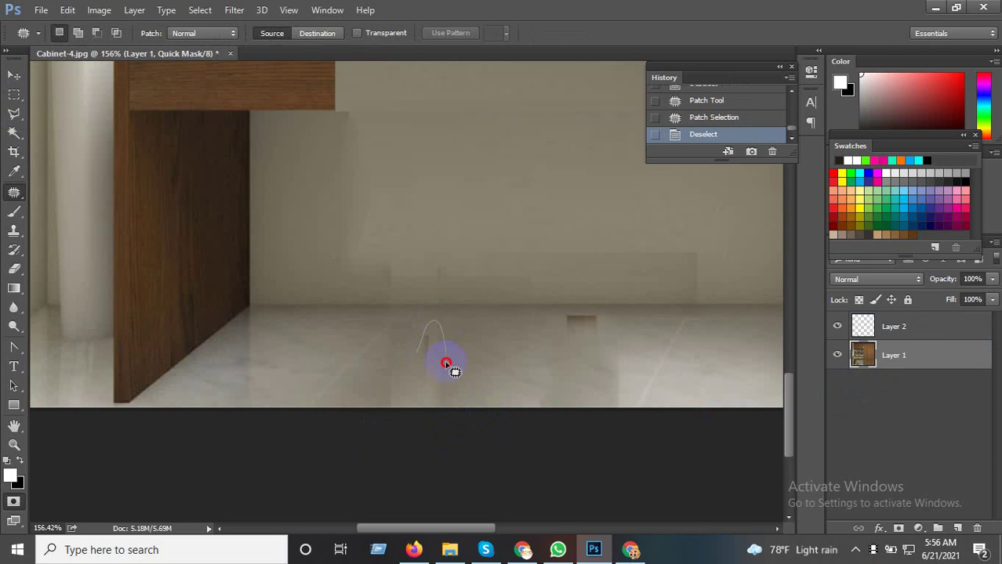
pyautogui.moveTo(418, 352); pyautogui.dragTo(424, 346)
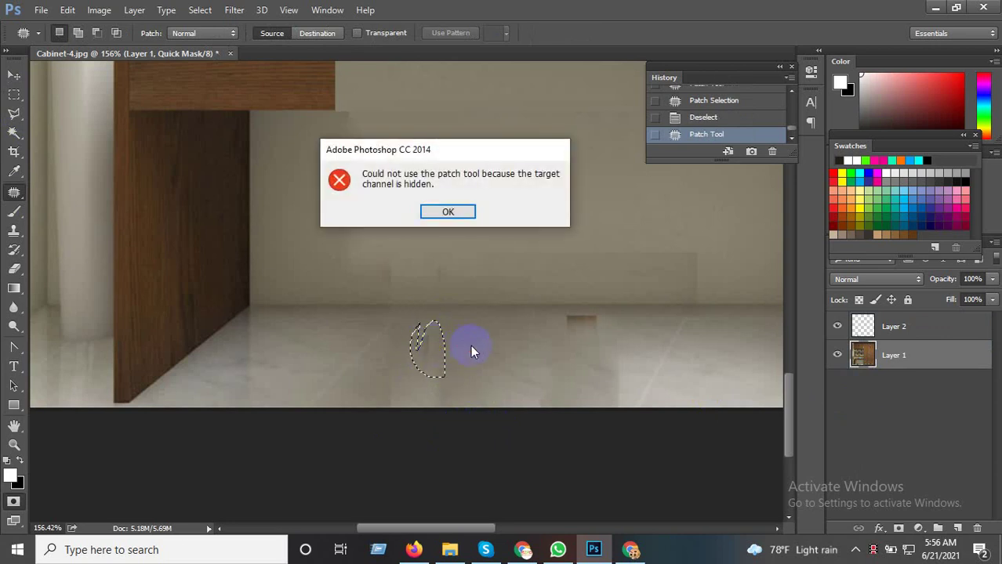
pyautogui.click(453, 212)
pyautogui.rightClick(902, 354)
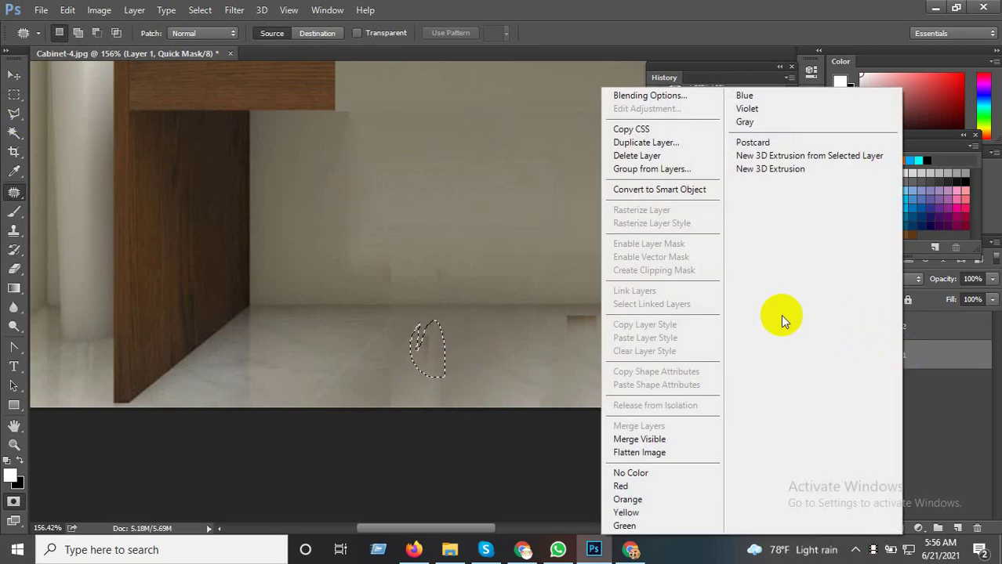
pyautogui.click(652, 440)
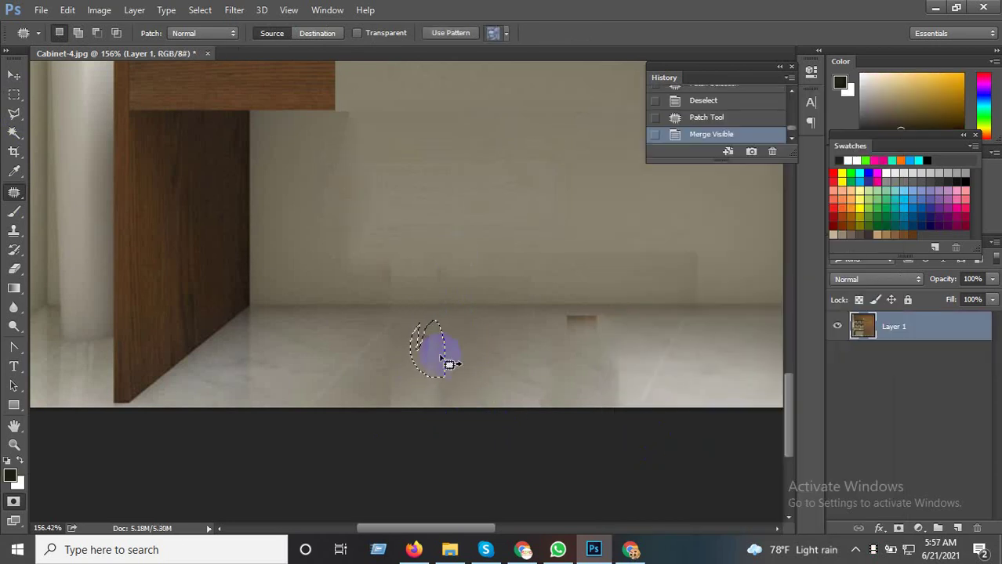
# Patch out the leg smudge and the small brown mark with clean floor, undoing a stray outline
pyautogui.moveTo(459, 343); pyautogui.dragTo(496, 374)
pyautogui.hotkey('ctrl', 'd')
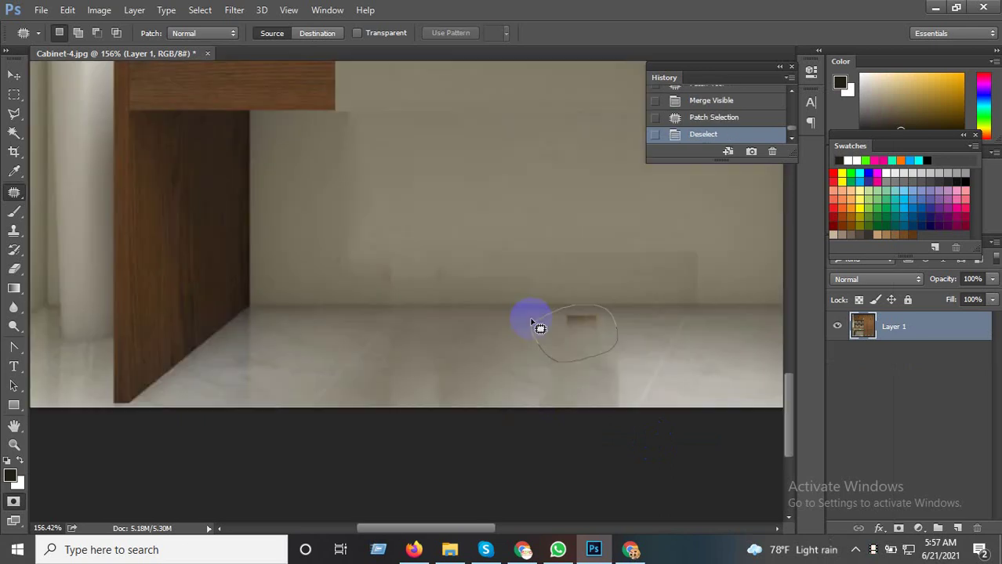
pyautogui.moveTo(531, 322)
pyautogui.mouseDown()
pyautogui.moveTo(539, 329)
pyautogui.moveTo(504, 375)
pyautogui.mouseUp()
pyautogui.hotkey('ctrl', 'd')
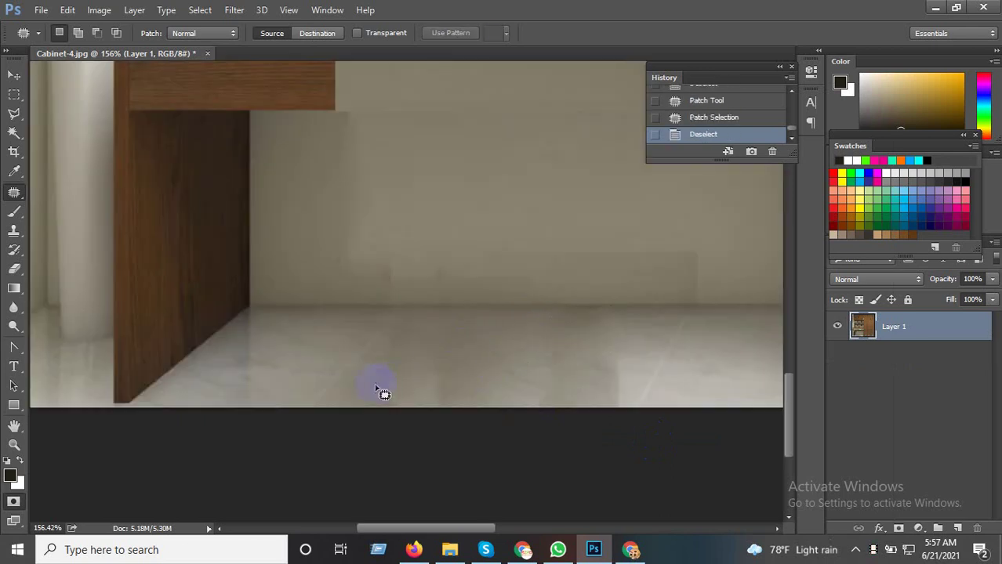
pyautogui.moveTo(397, 409); pyautogui.dragTo(388, 367)
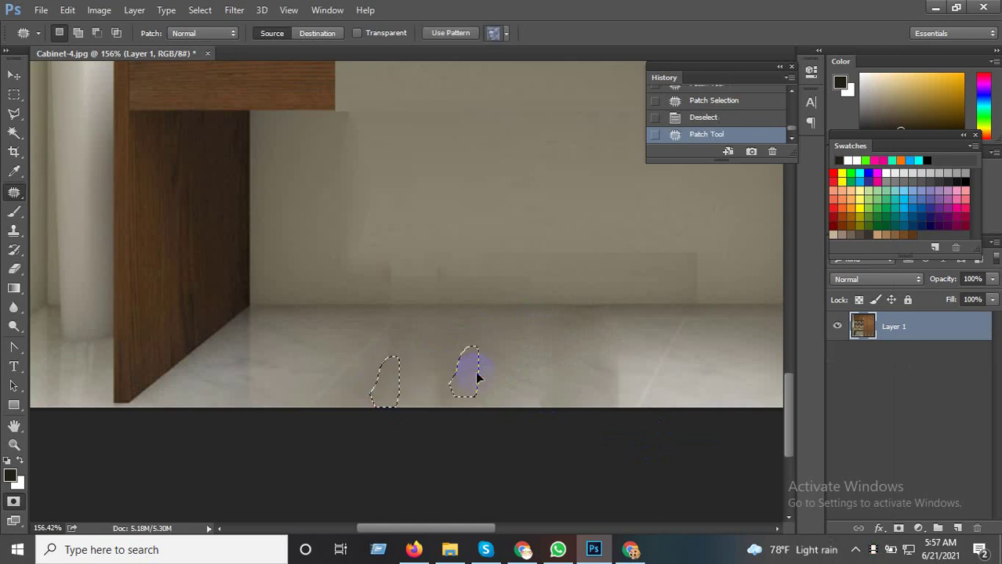
pyautogui.hotkey('ctrl', 'z')
# Zoom in and marquee a strip of the desk's front edge
pyautogui.scroll(-2, 436, 437)
pyautogui.scroll(-2, 436, 436)
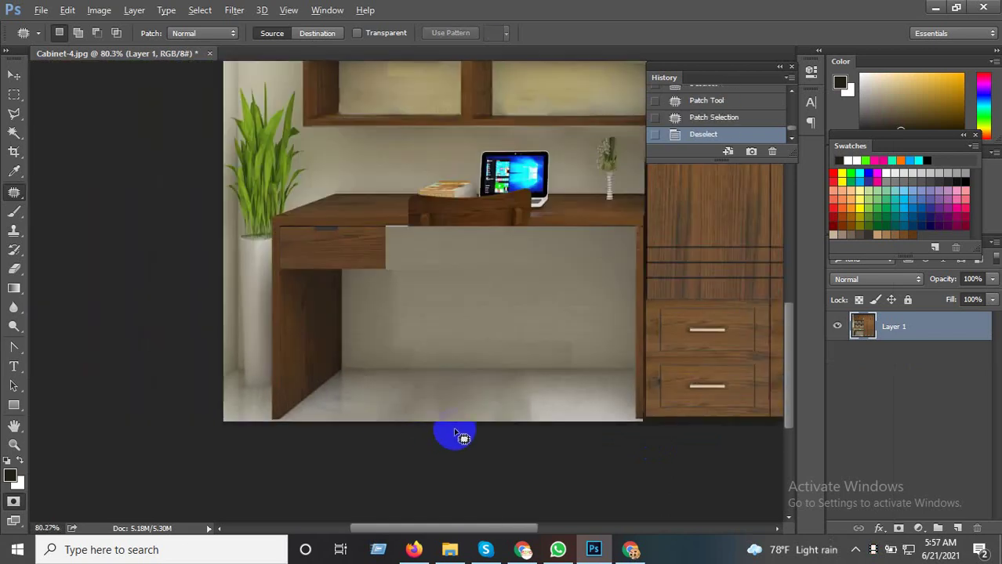
pyautogui.scroll(1, 396, 243)
pyautogui.scroll(3, 399, 233)
pyautogui.scroll(2, 413, 234)
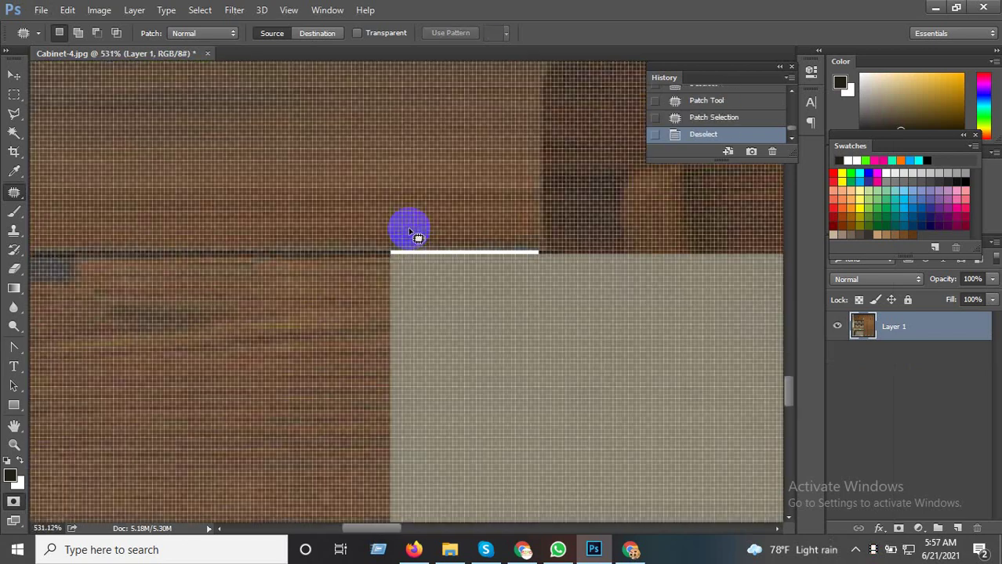
pyautogui.scroll(1, 407, 232)
pyautogui.click(13, 94)
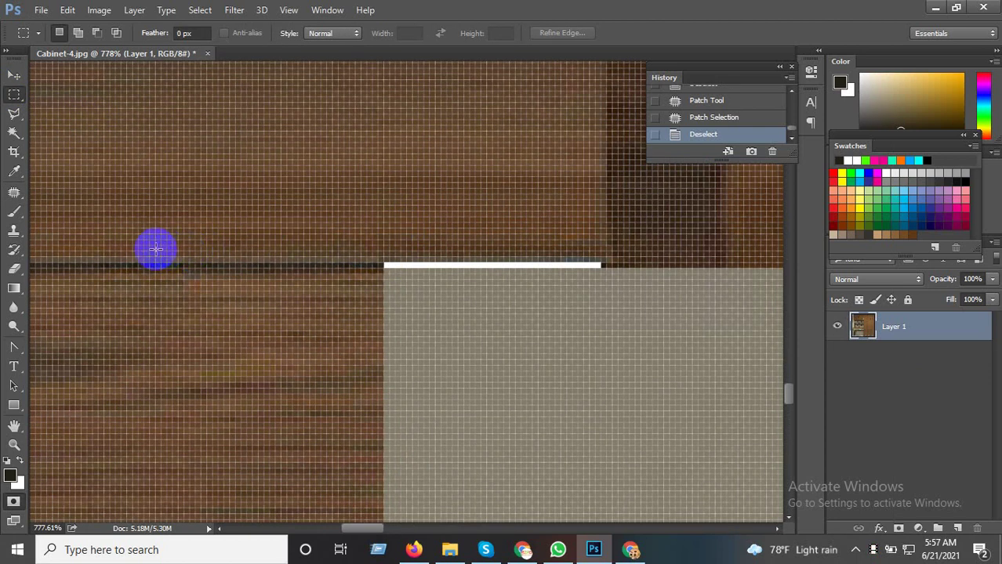
pyautogui.moveTo(152, 246); pyautogui.dragTo(373, 276)
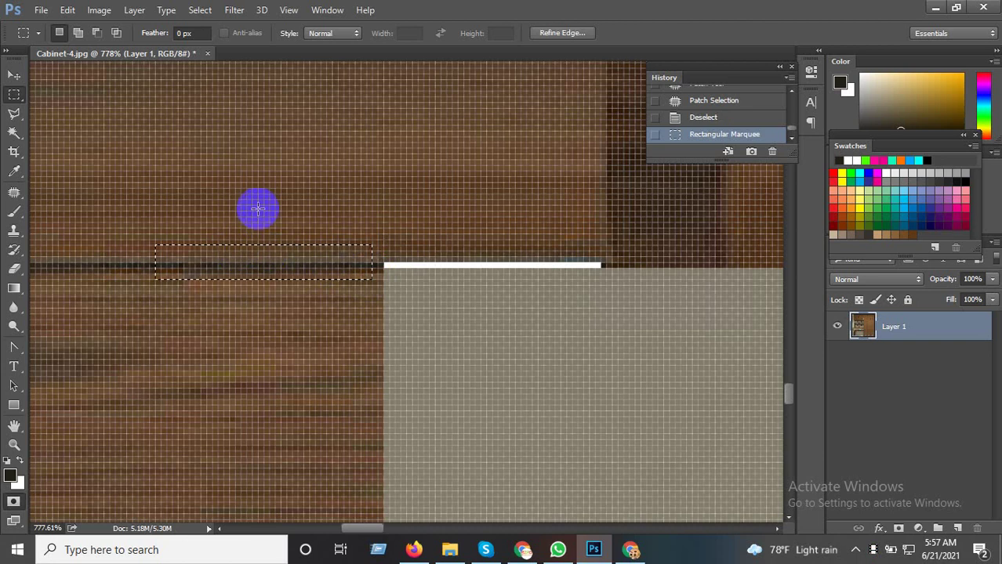
pyautogui.moveTo(190, 246); pyautogui.dragTo(378, 273)
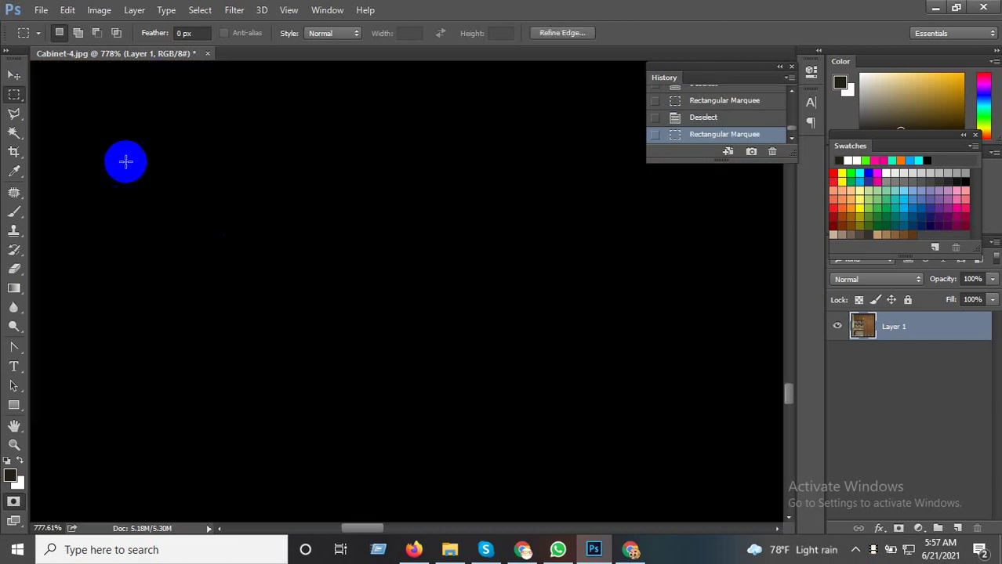
# Copy the desk-edge strip onto a new layer and move it over the white gap
pyautogui.click(14, 76)
pyautogui.click(288, 274)
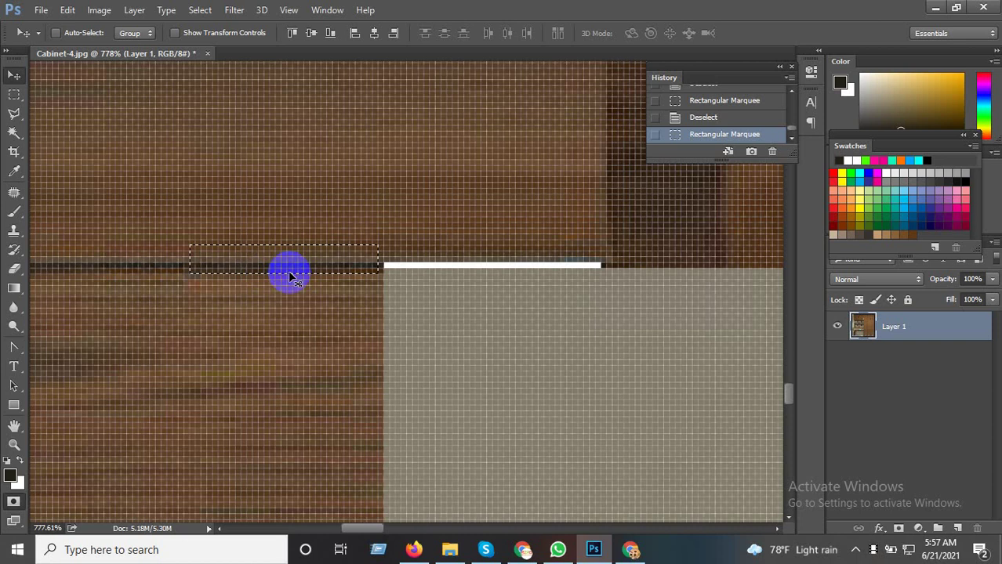
pyautogui.hotkey('ctrl', 'c')
pyautogui.hotkey('ctrl', 'v')
pyautogui.moveTo(296, 271); pyautogui.dragTo(522, 266)
# Show rulers and stretch the strip horizontally to cover the gap, applying the transform
pyautogui.hotkey('ctrl', 'r')
pyautogui.hotkey('ctrl', 't')
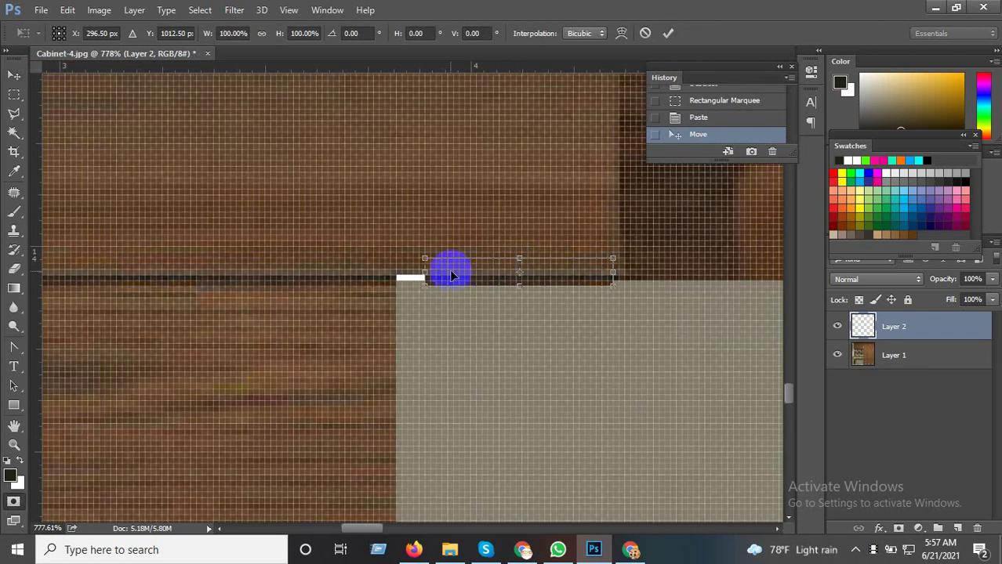
pyautogui.moveTo(424, 273); pyautogui.dragTo(390, 273)
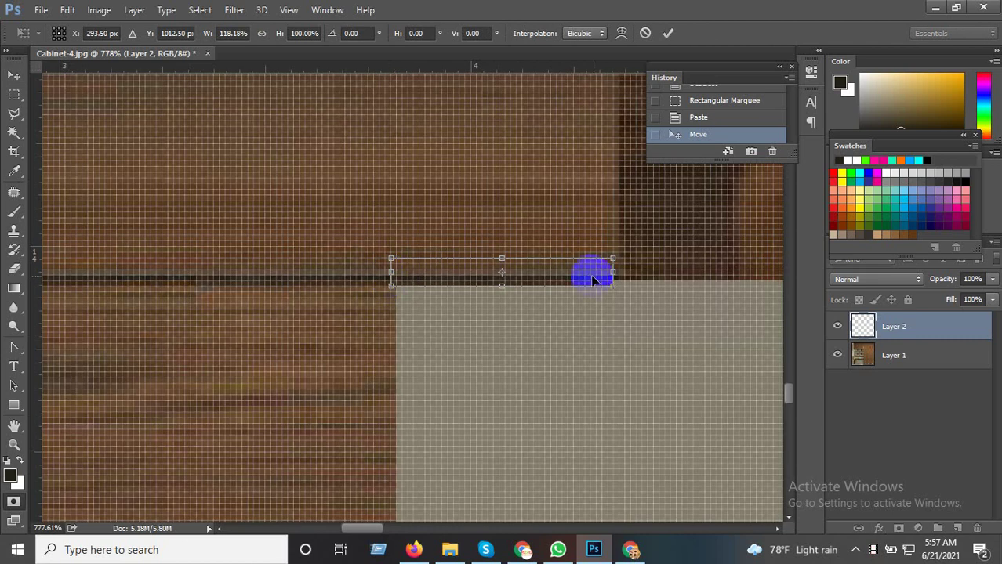
pyautogui.moveTo(616, 272); pyautogui.dragTo(622, 272)
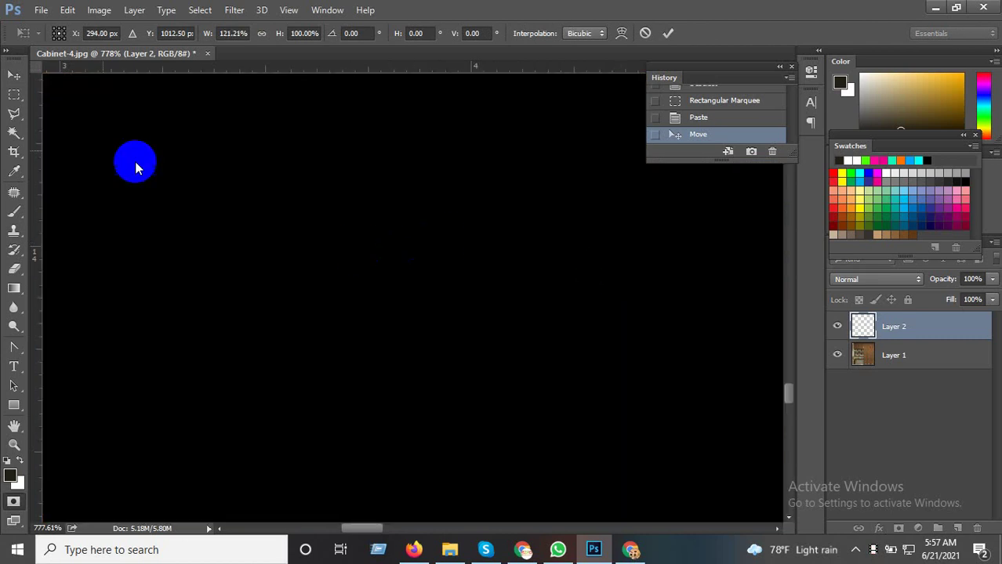
pyautogui.click(13, 92)
pyautogui.click(394, 211)
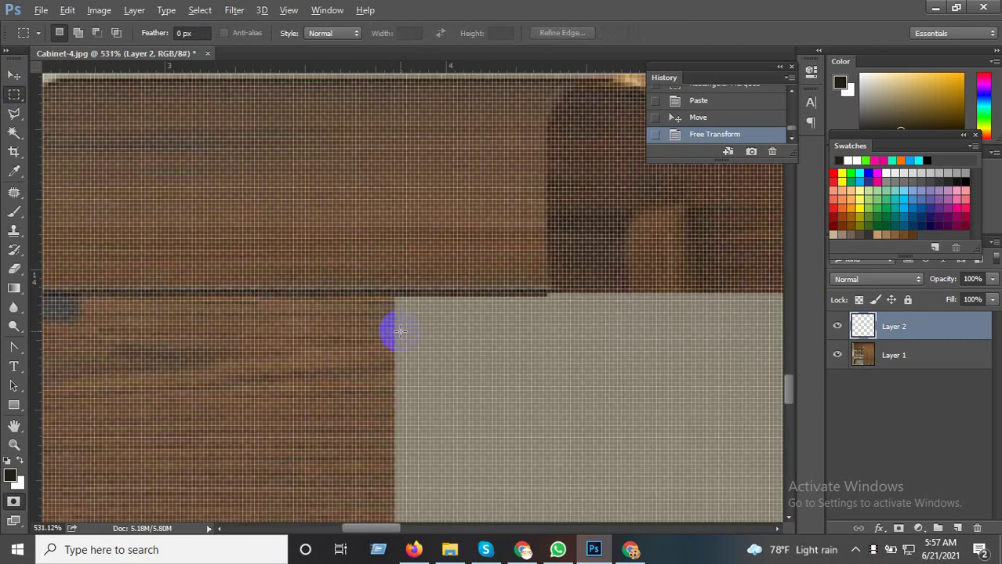
# Free-transform the thin desk-edge strip and drag its handle to widen it
pyautogui.scroll(-5, 400, 331)
pyautogui.scroll(-3, 400, 331)
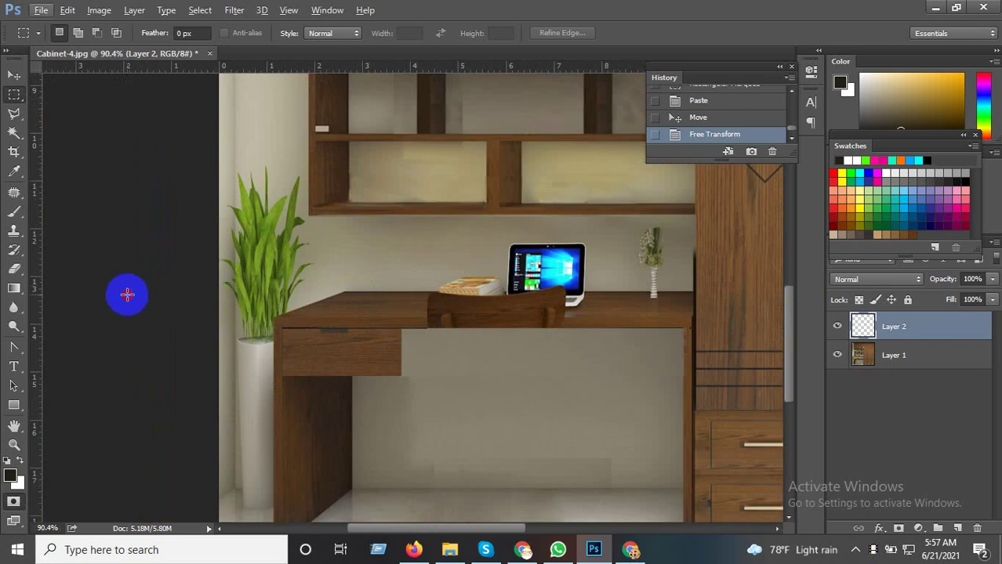
pyautogui.scroll(2, 491, 349)
pyautogui.scroll(2, 230, 277)
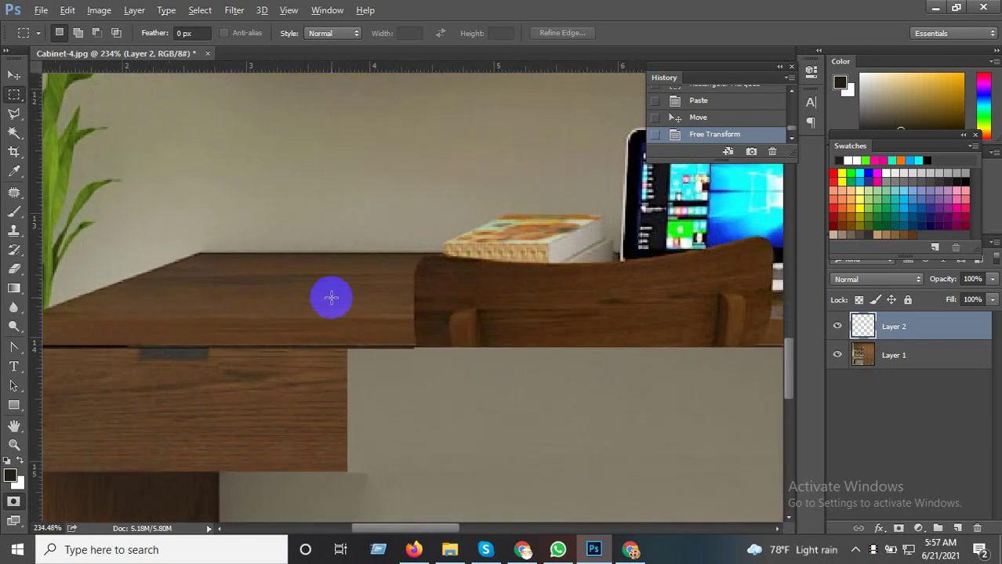
pyautogui.scroll(-1, 309, 299)
pyautogui.scroll(-1, 300, 309)
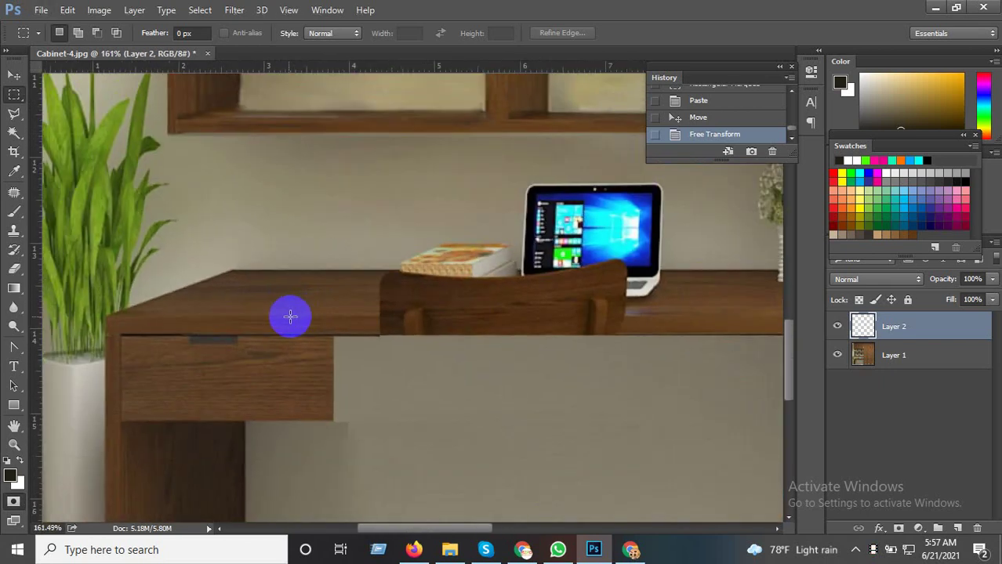
pyautogui.scroll(1, 369, 333)
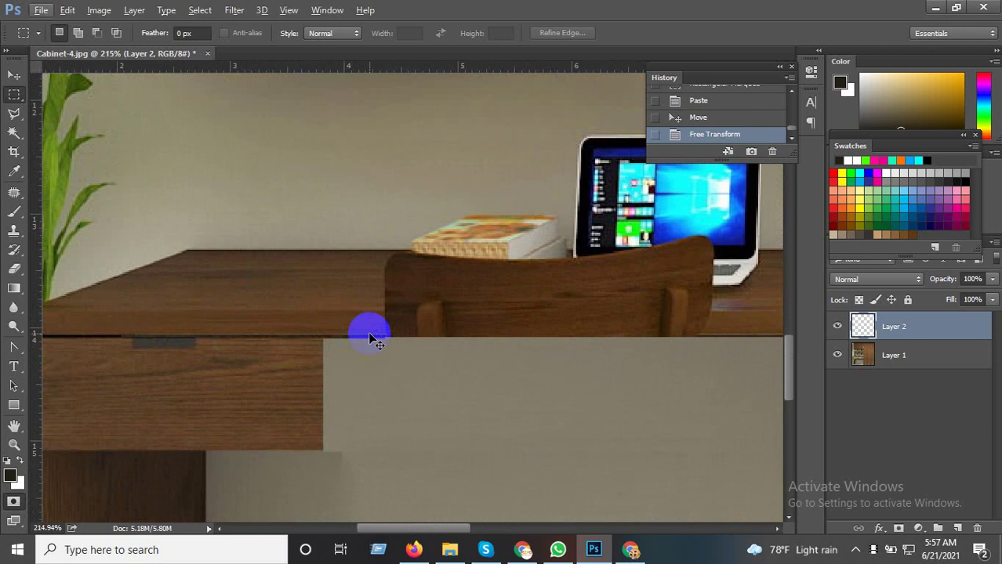
pyautogui.hotkey('ctrl', 't')
pyautogui.scroll(-1, 389, 337)
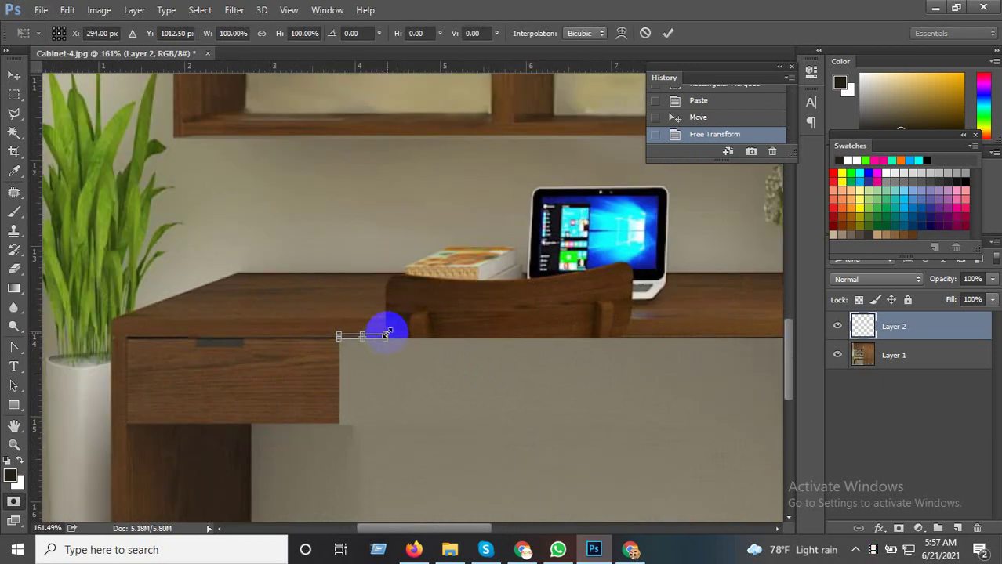
pyautogui.scroll(1, 416, 339)
pyautogui.scroll(1, 416, 338)
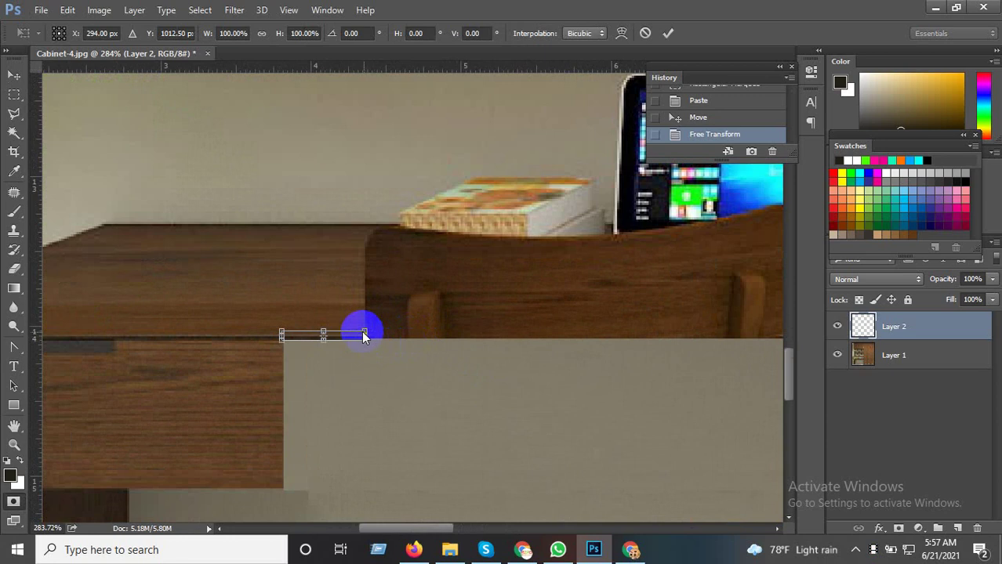
pyautogui.scroll(1, 363, 336)
pyautogui.moveTo(365, 336); pyautogui.dragTo(745, 335)
# Widen the strip further right to about 615% and apply the transform
pyautogui.scroll(-1, 235, 336)
pyautogui.scroll(-1, 235, 335)
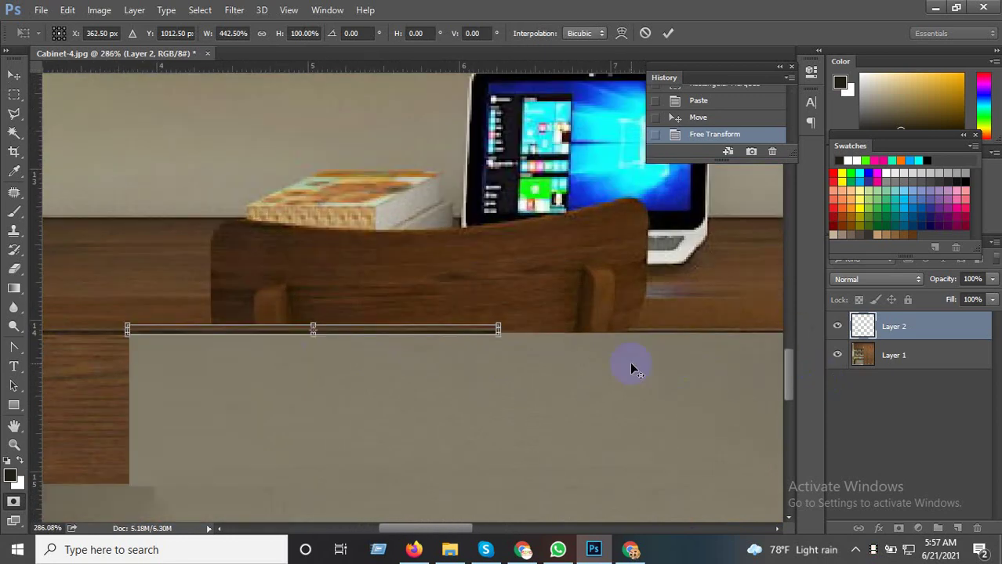
pyautogui.scroll(2, 631, 362)
pyautogui.moveTo(440, 315)
pyautogui.mouseDown()
pyautogui.moveTo(615, 318)
pyautogui.moveTo(662, 304)
pyautogui.mouseUp()
pyautogui.scroll(-2, 554, 354)
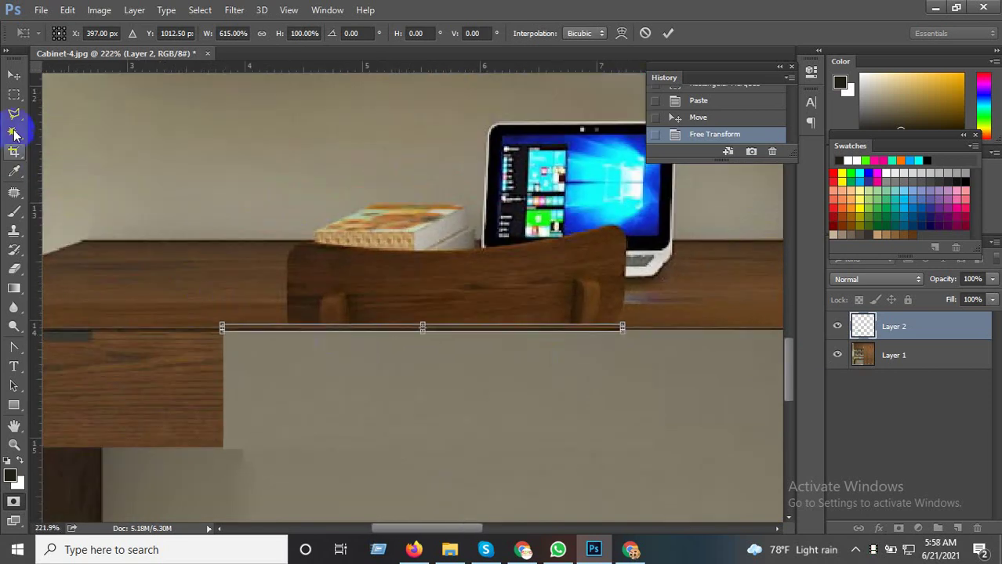
pyautogui.click(14, 95)
pyautogui.click(399, 213)
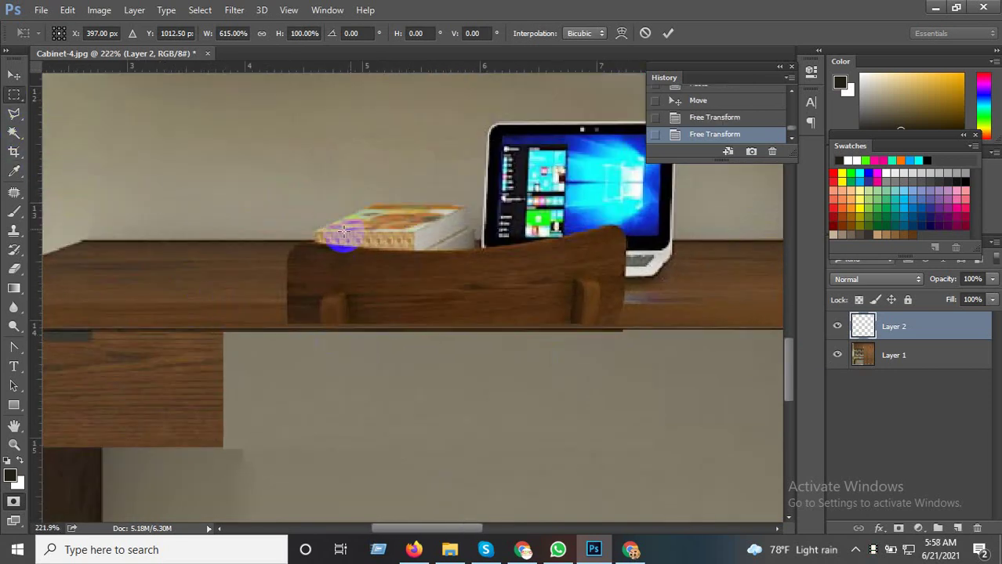
pyautogui.scroll(1, 383, 343)
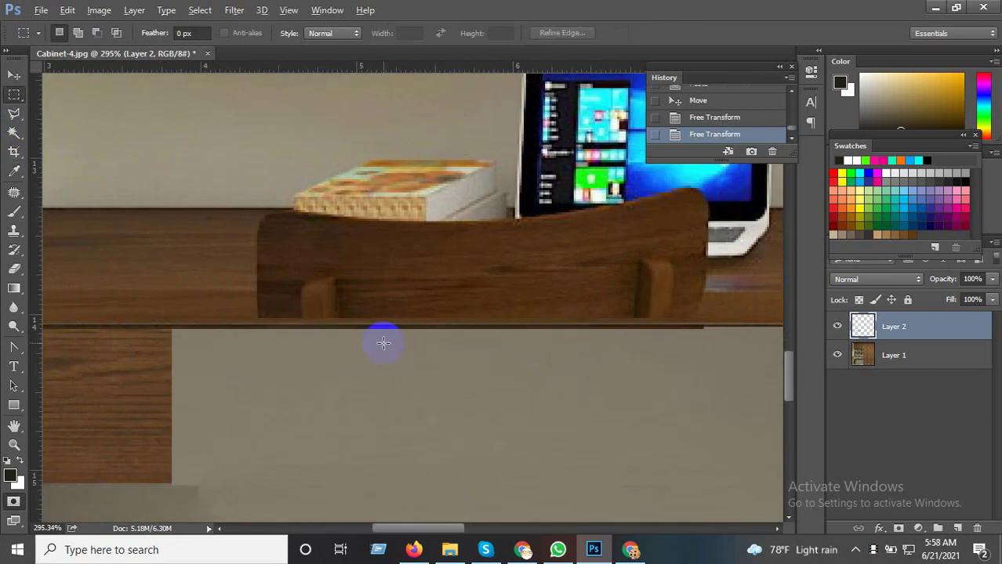
pyautogui.scroll(-1, 383, 343)
pyautogui.scroll(-1, 383, 343)
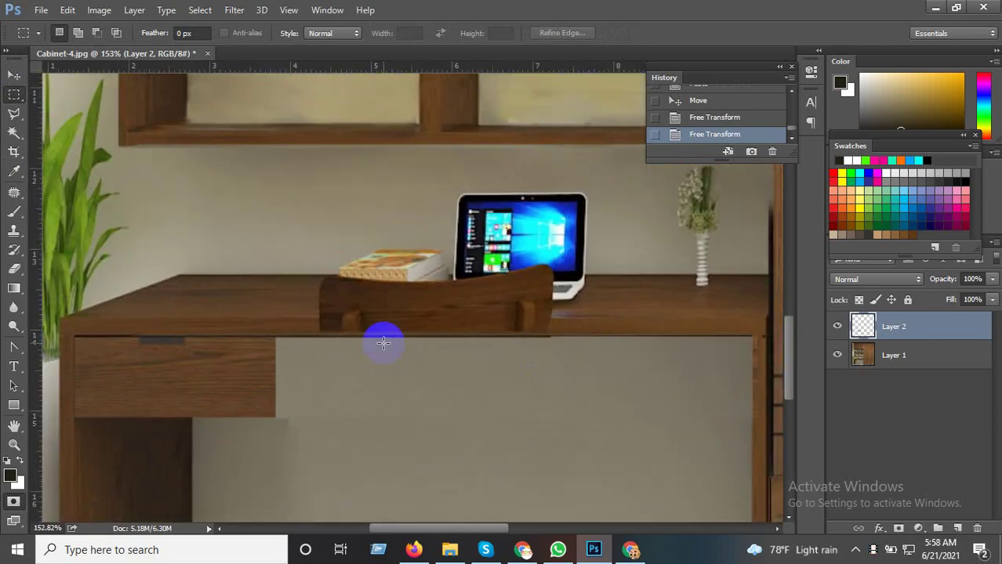
pyautogui.scroll(1, 384, 343)
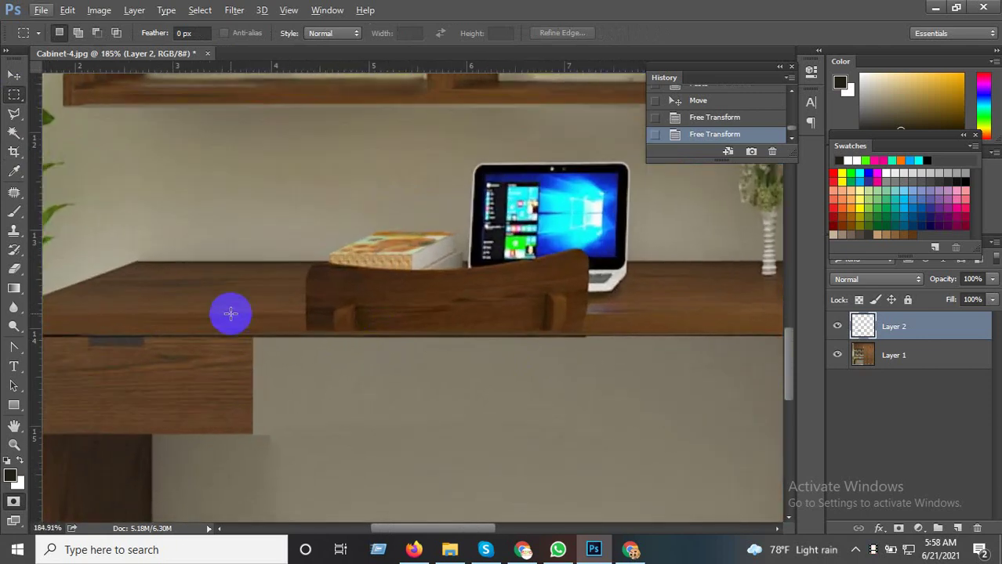
# Marquee a small patch of desk top beside the chair and dismiss the empty-selection error
pyautogui.moveTo(234, 286)
pyautogui.mouseDown()
pyautogui.moveTo(267, 329)
pyautogui.moveTo(297, 339)
pyautogui.mouseUp()
pyautogui.click(284, 300)
pyautogui.scroll(2, 265, 309)
pyautogui.click(15, 75)
pyautogui.keyDown('alt'); pyautogui.click(294, 328); pyautogui.keyUp('alt')
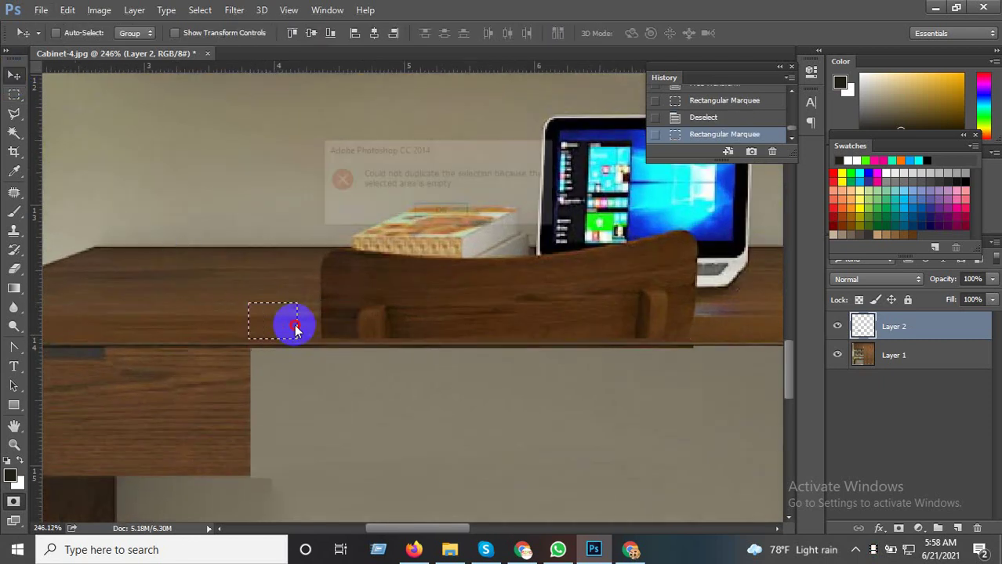
pyautogui.click(441, 210)
# Make Layer 1 active, clear the hidden-channel errors, and merge all visible layers
pyautogui.click(862, 354)
pyautogui.press('q')
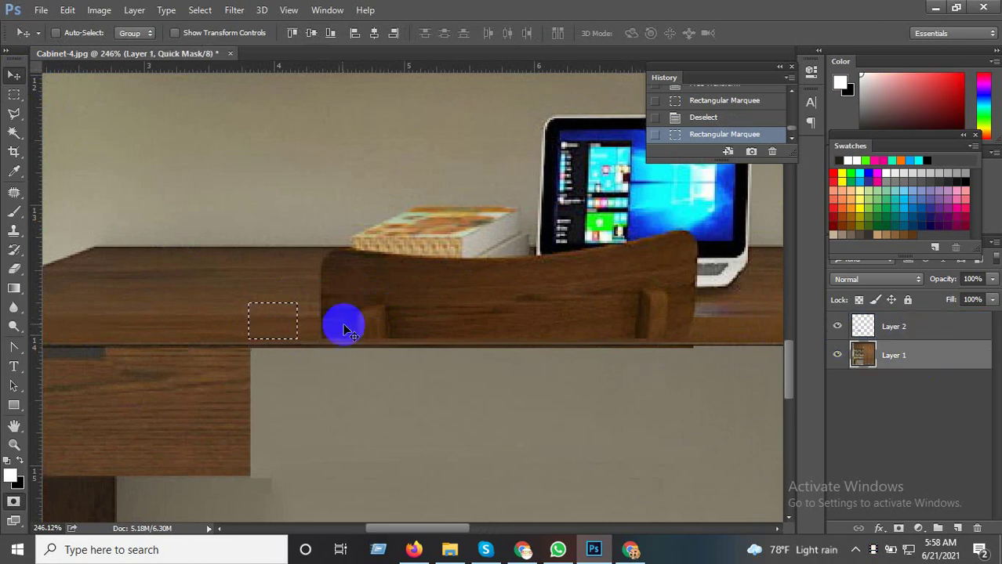
pyautogui.click(274, 321)
pyautogui.click(457, 211)
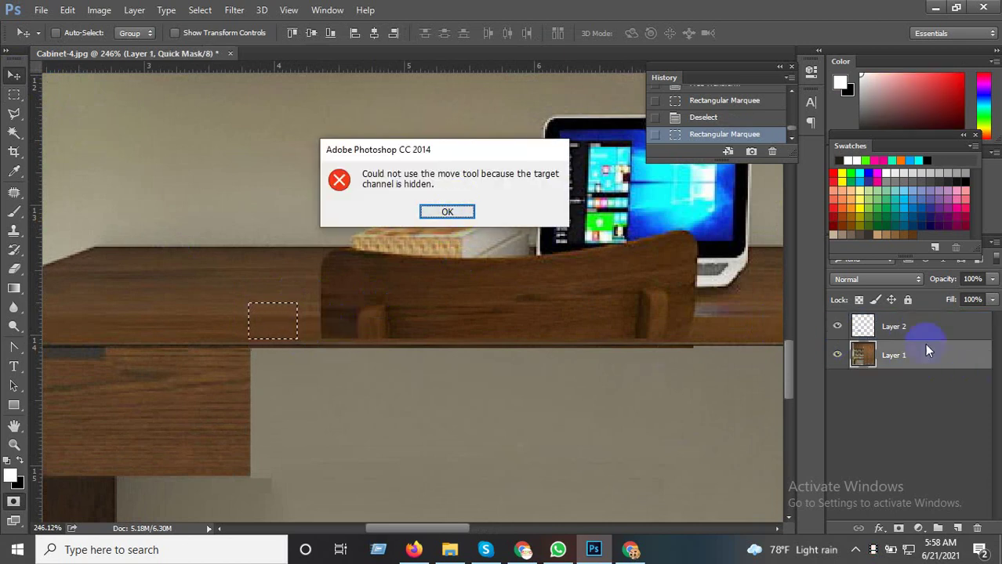
pyautogui.click(562, 310)
pyautogui.click(461, 213)
pyautogui.rightClick(894, 334)
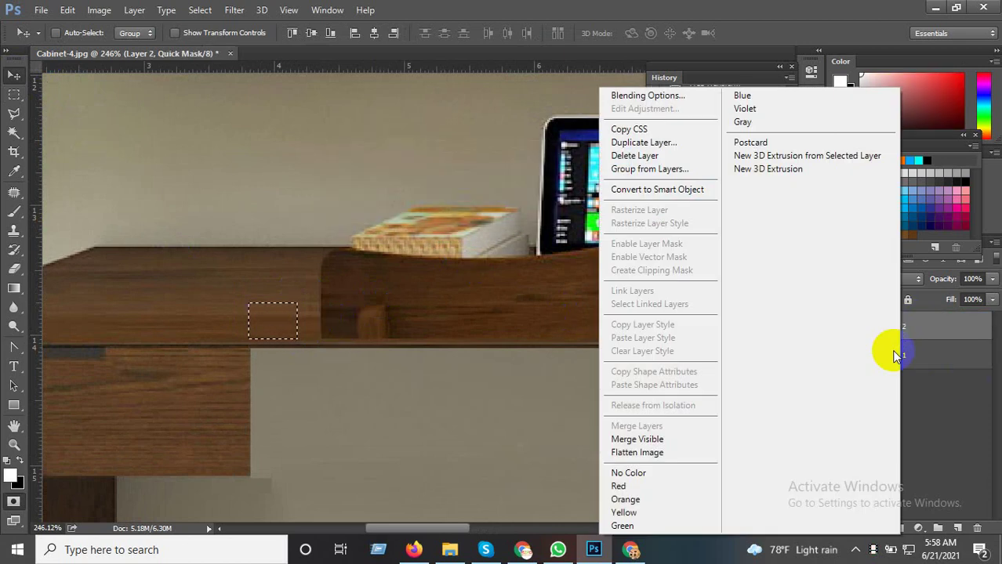
pyautogui.click(666, 446)
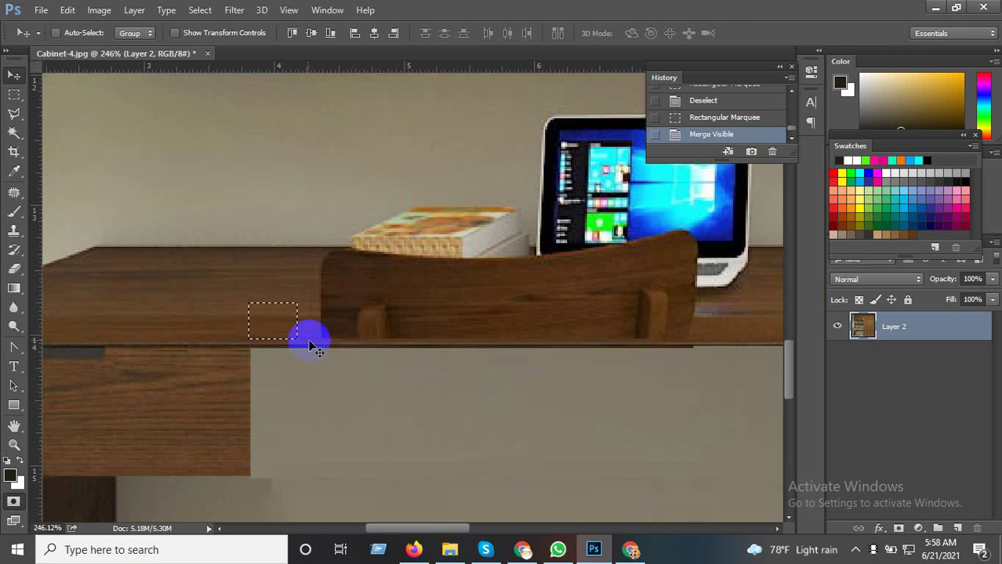
# Paste the desk patch as Layer 3, slide it right over the chair, and stretch it to 829.63% width
pyautogui.hotkey('ctrl', 'v')
pyautogui.moveTo(290, 337); pyautogui.dragTo(714, 333)
pyautogui.hotkey('ctrl', 't')
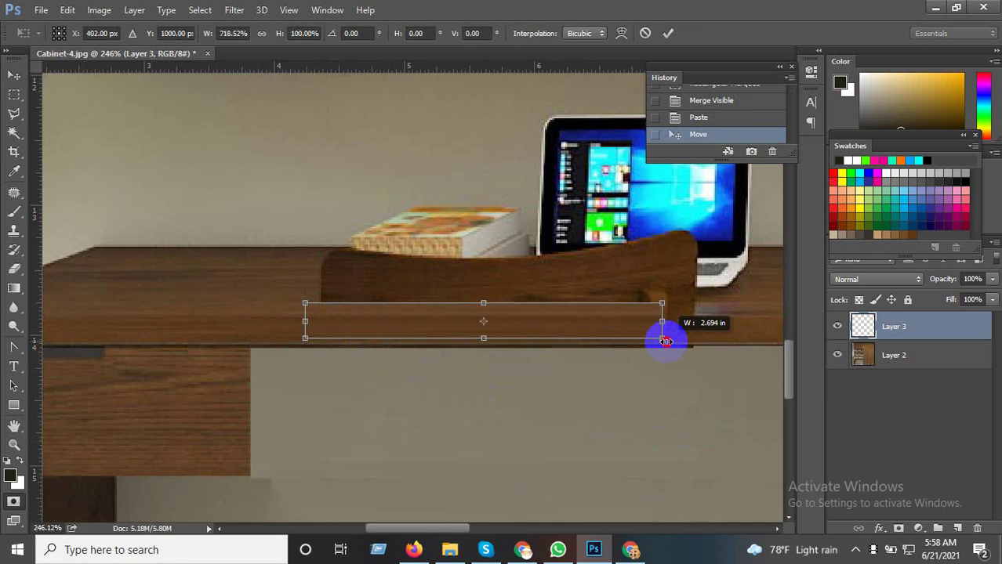
pyautogui.scroll(-1, 407, 376)
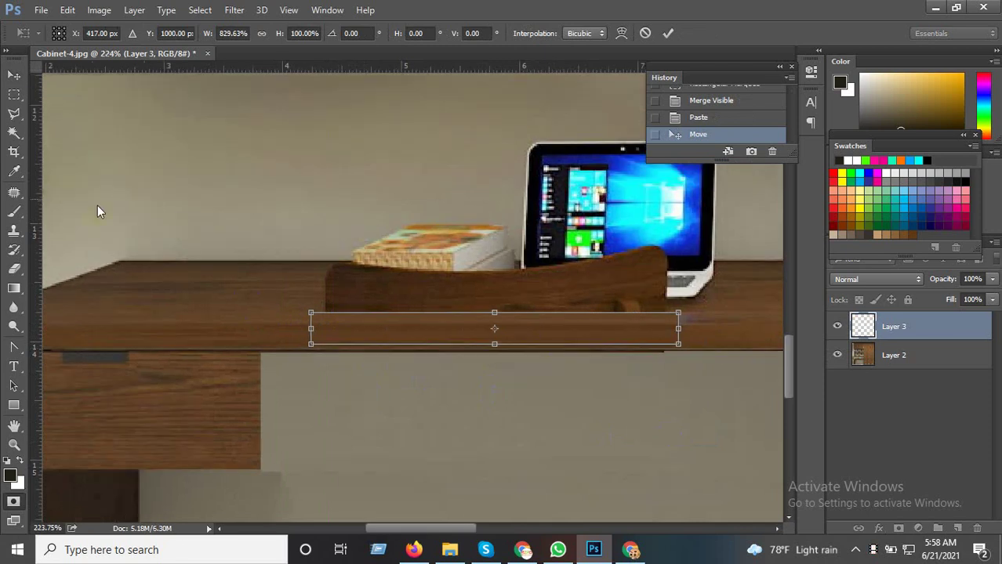
pyautogui.click(13, 94)
pyautogui.click(399, 210)
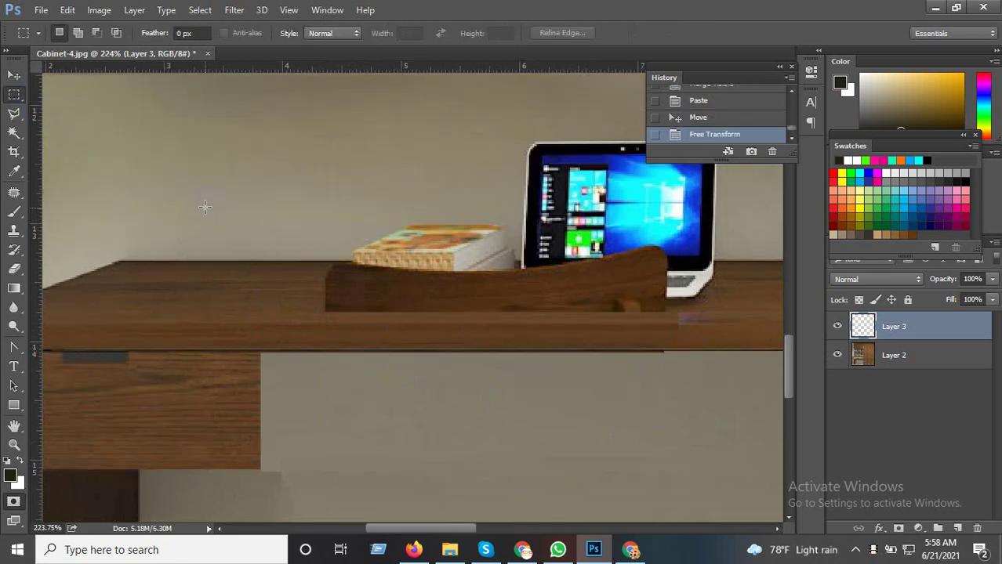
pyautogui.scroll(-2, 253, 405)
pyautogui.scroll(-1, 280, 432)
pyautogui.scroll(2, 471, 432)
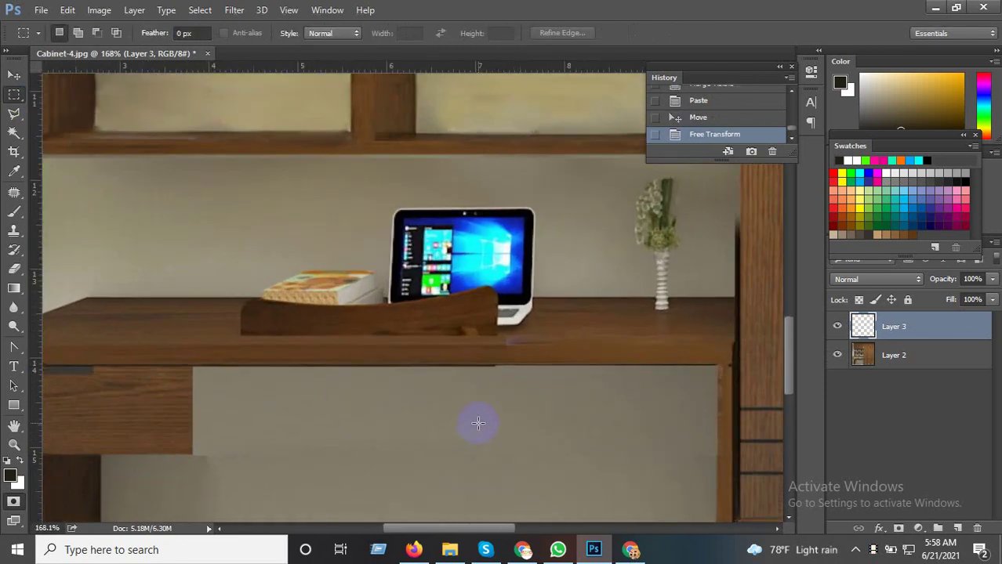
pyautogui.scroll(2, 291, 309)
pyautogui.scroll(2, 268, 334)
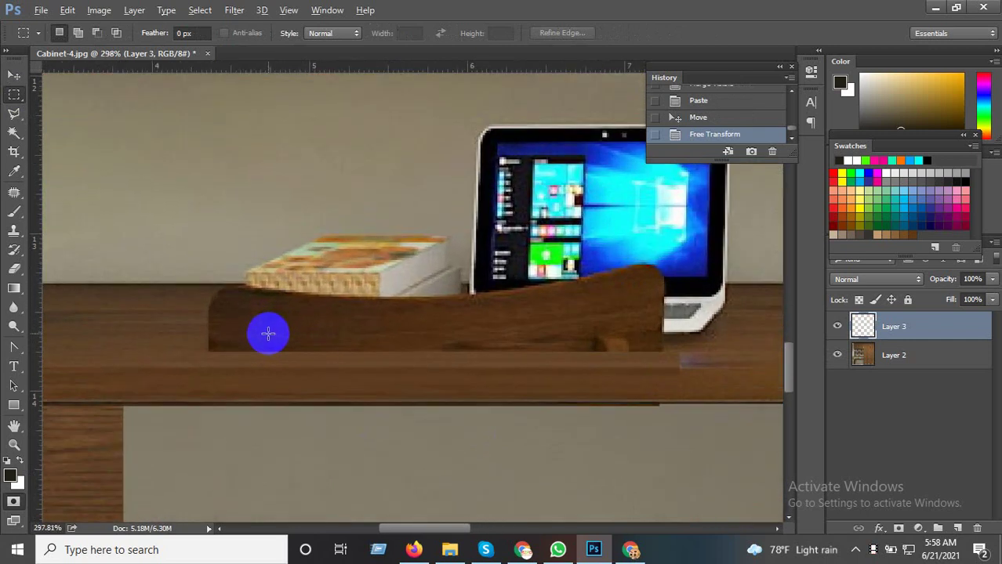
pyautogui.scroll(-2, 486, 368)
pyautogui.scroll(2, 644, 333)
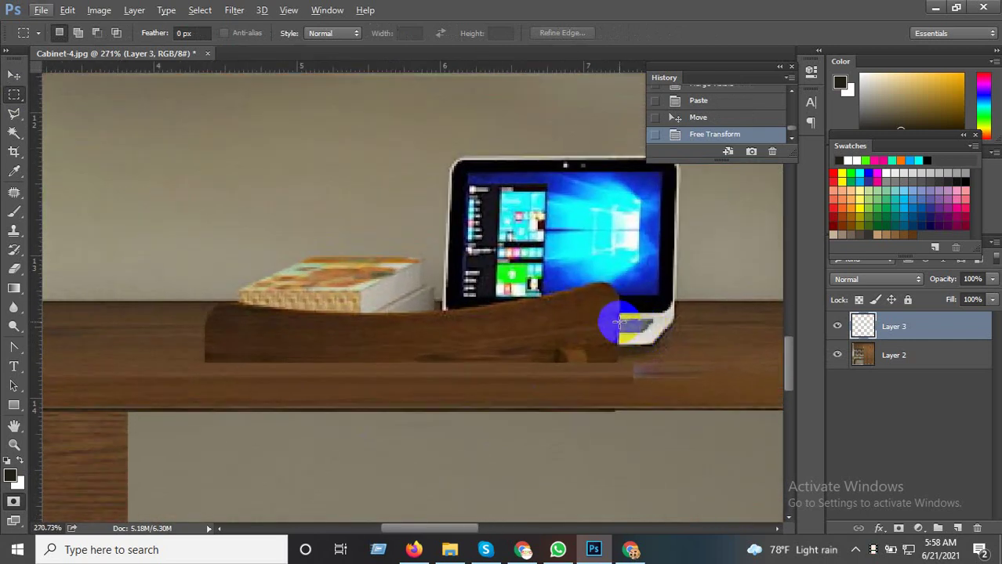
pyautogui.scroll(1, 619, 315)
pyautogui.scroll(1, 622, 312)
pyautogui.scroll(1, 622, 310)
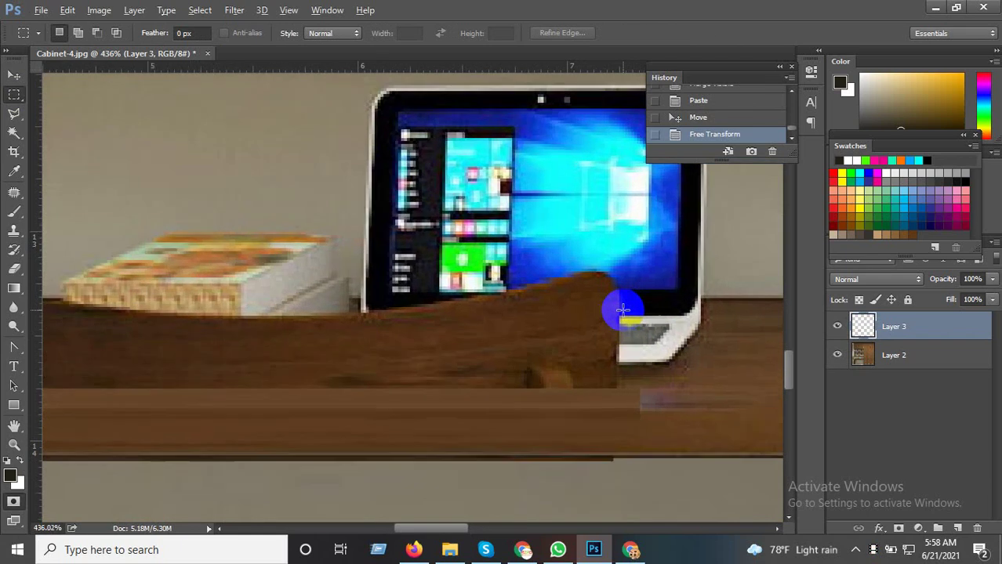
pyautogui.scroll(1, 621, 308)
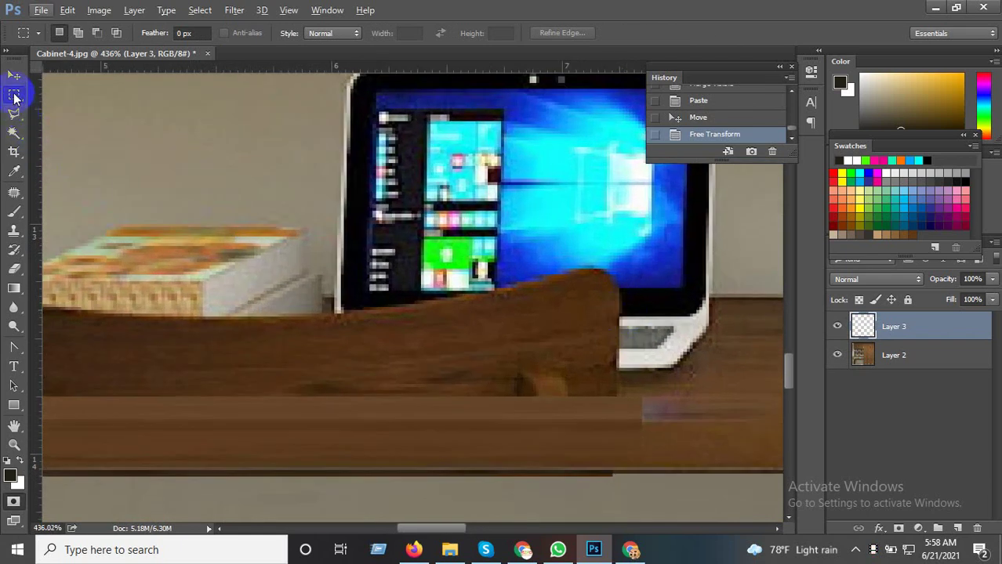
# Marquee the bottom strip of the monitor screen and merge all visible layers into Layer 2
pyautogui.click(605, 283)
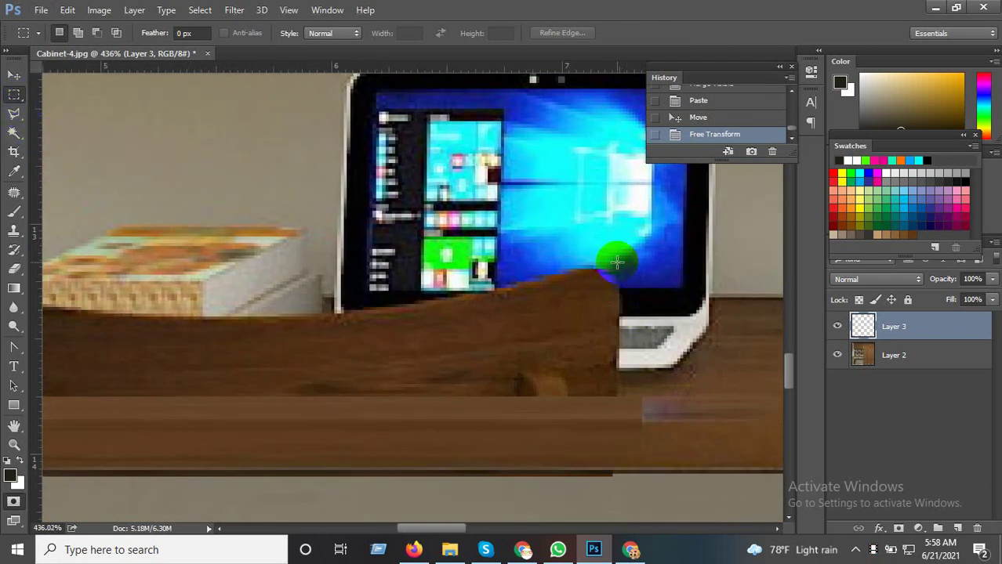
pyautogui.moveTo(617, 263); pyautogui.dragTo(671, 315)
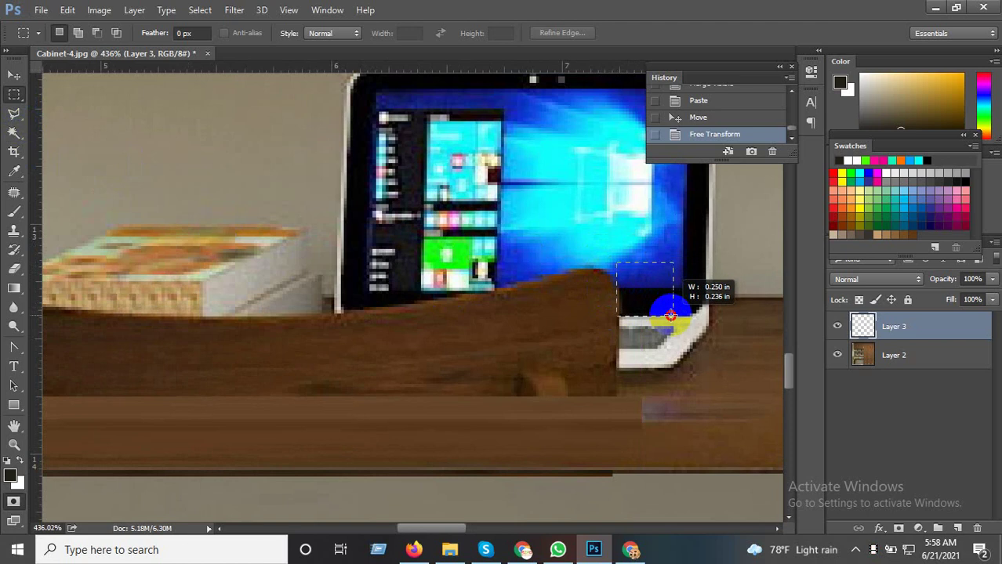
pyautogui.click(14, 76)
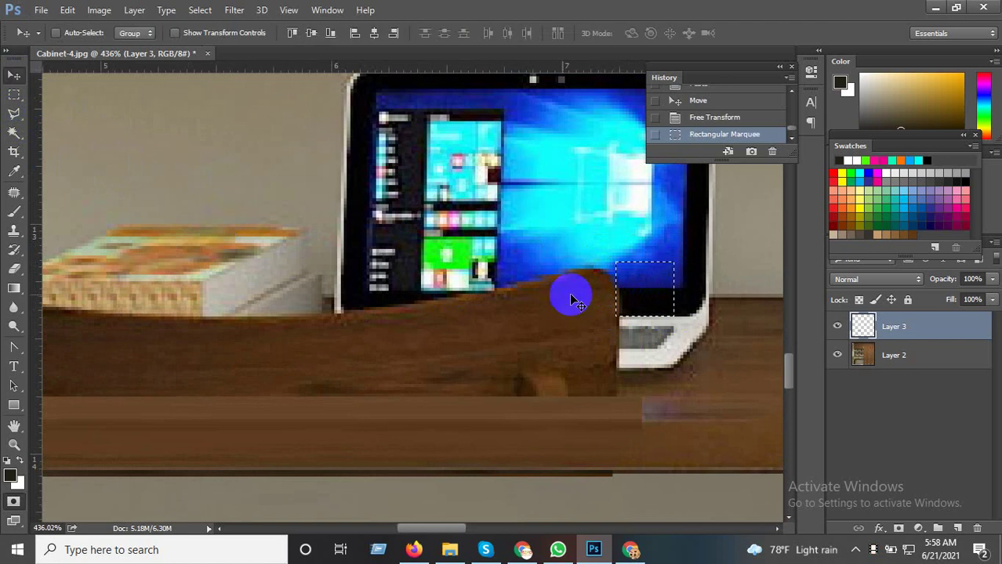
pyautogui.click(914, 358)
pyautogui.rightClick(922, 357)
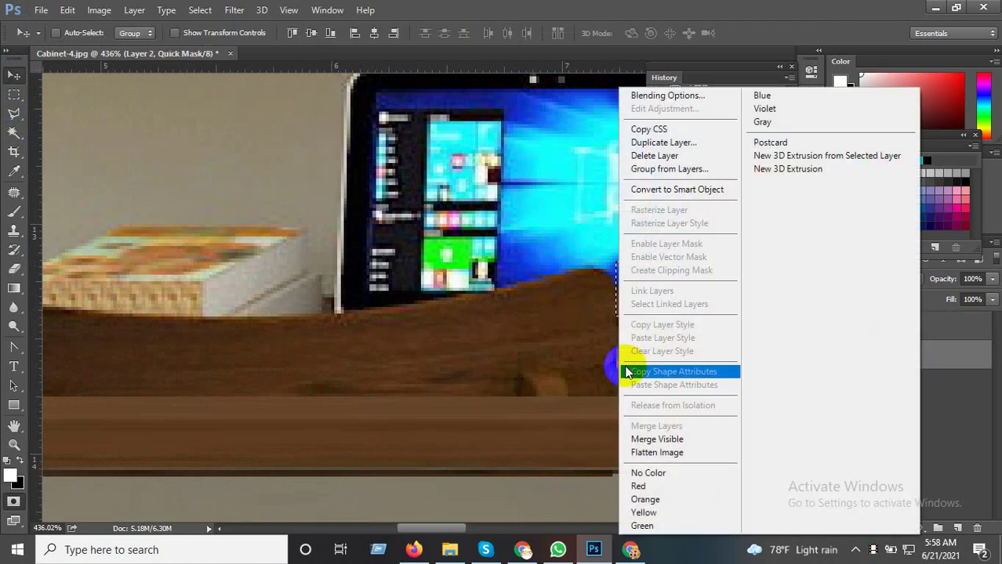
pyautogui.click(644, 432)
# Alt-drag a copy of the screen patch left over the chair back and widen it to 238.89%
pyautogui.moveTo(648, 296)
pyautogui.mouseDown()
pyautogui.moveTo(603, 300)
pyautogui.moveTo(627, 300)
pyautogui.mouseUp()
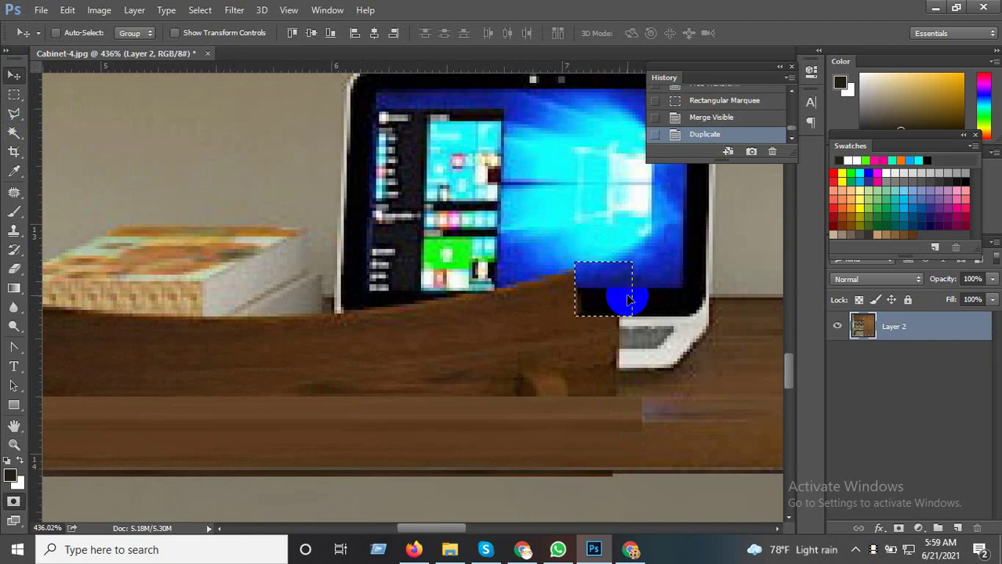
pyautogui.hotkey('ctrl', 't')
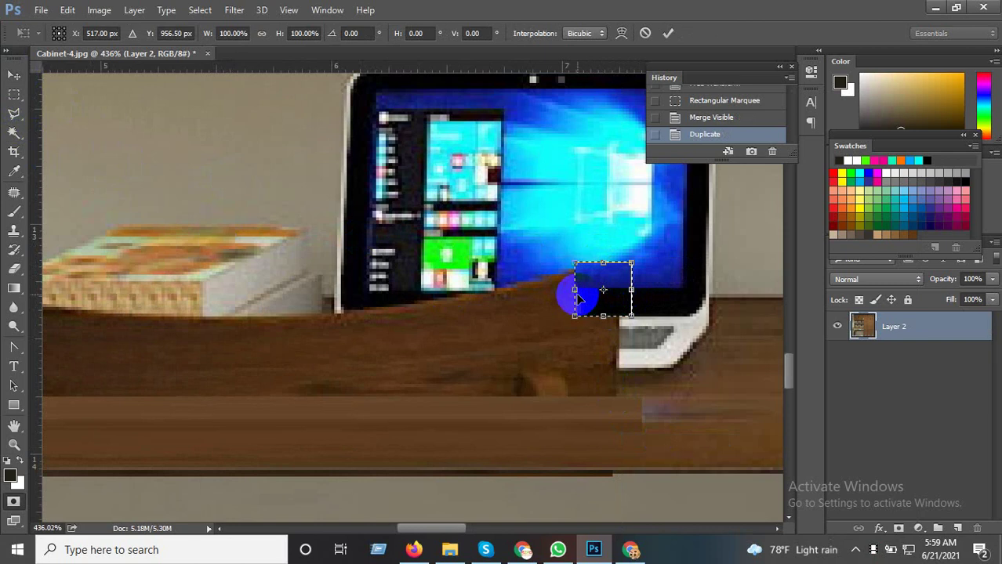
pyautogui.moveTo(574, 290); pyautogui.dragTo(497, 293)
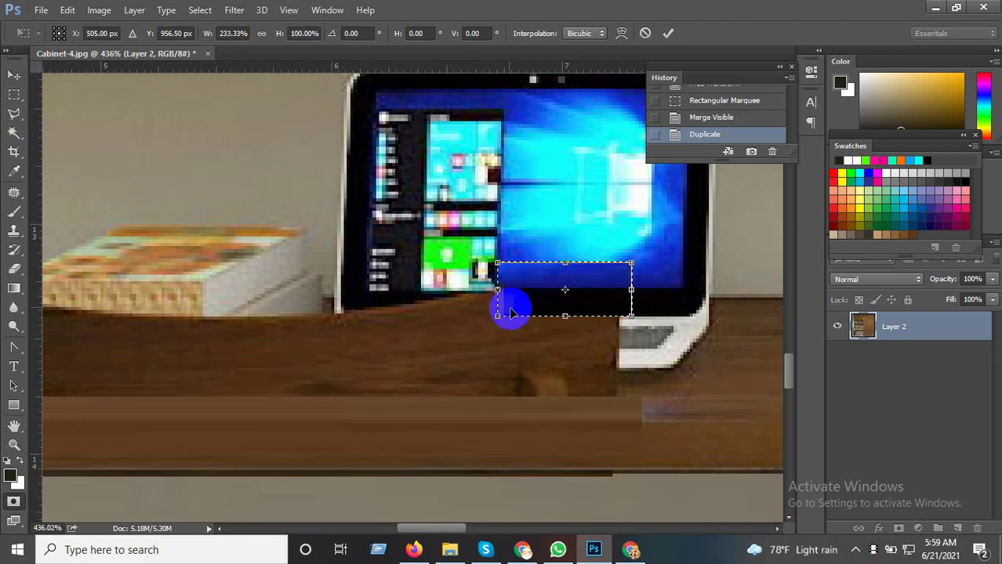
pyautogui.moveTo(497, 293); pyautogui.dragTo(494, 290)
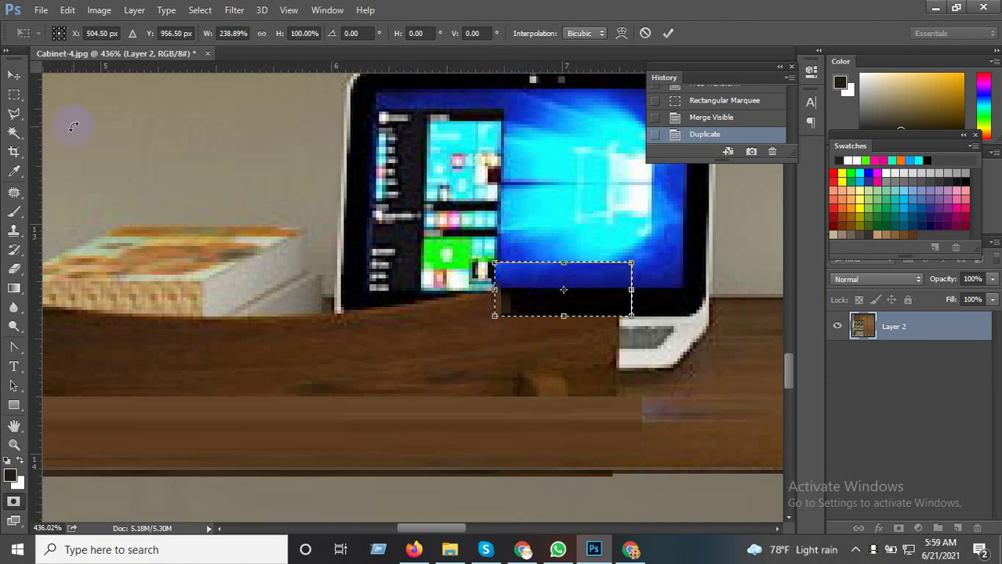
pyautogui.click(14, 94)
# Apply the transform, restore the last selection under the monitor, and copy it to a new Layer 3
pyautogui.click(400, 219)
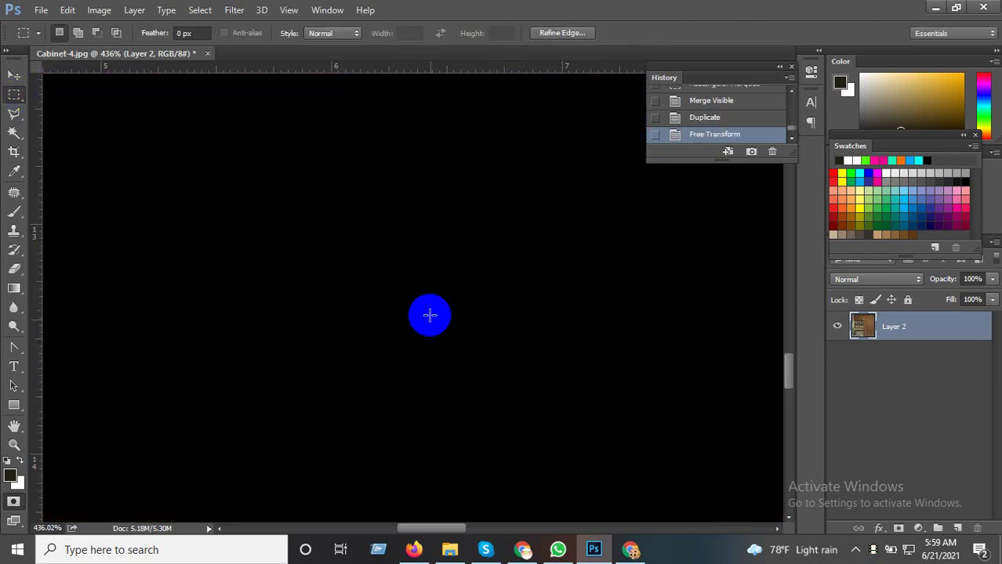
pyautogui.click(439, 346)
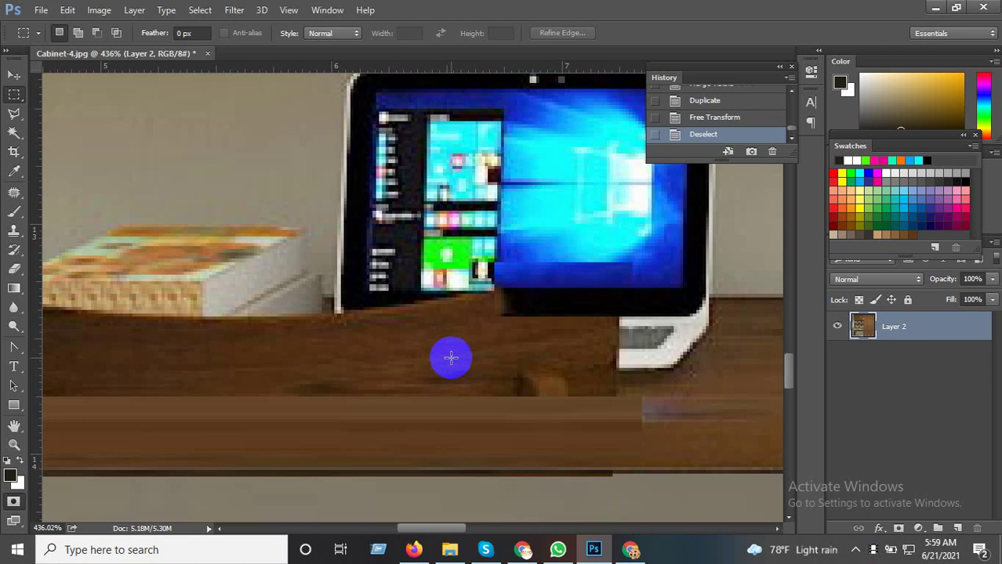
pyautogui.hotkey('ctrl', 'shift', 'd')
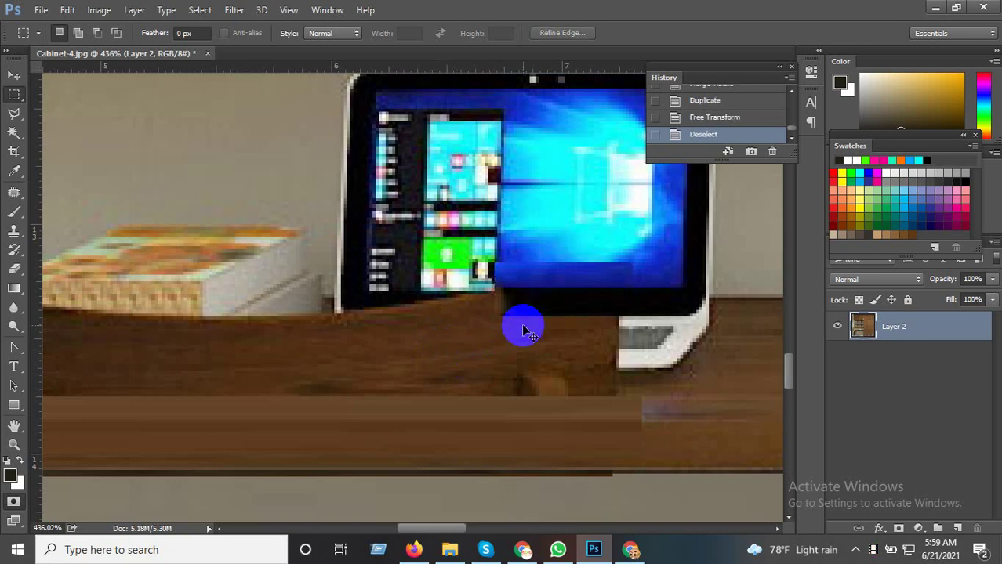
pyautogui.rightClick(566, 296)
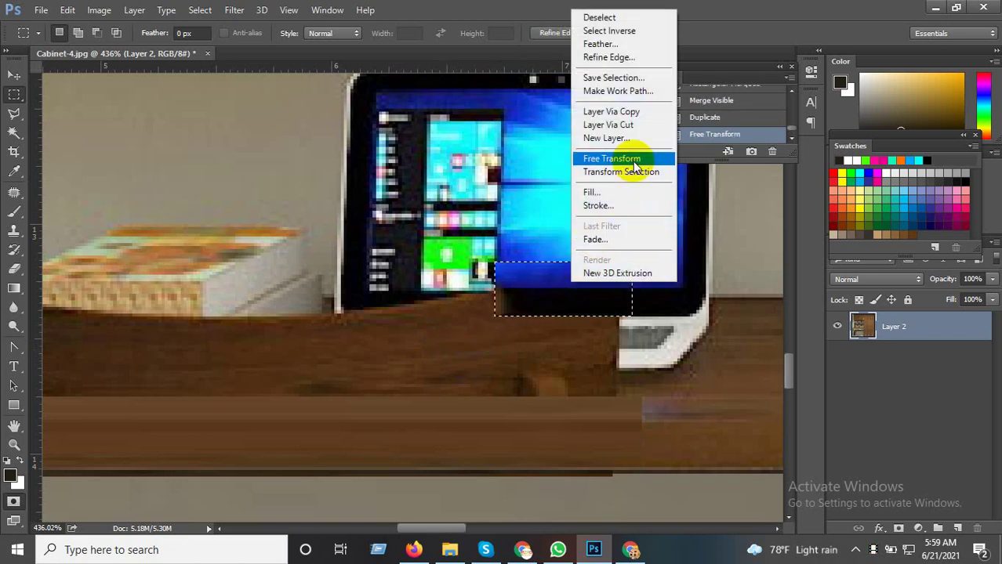
pyautogui.click(631, 126)
pyautogui.click(570, 290)
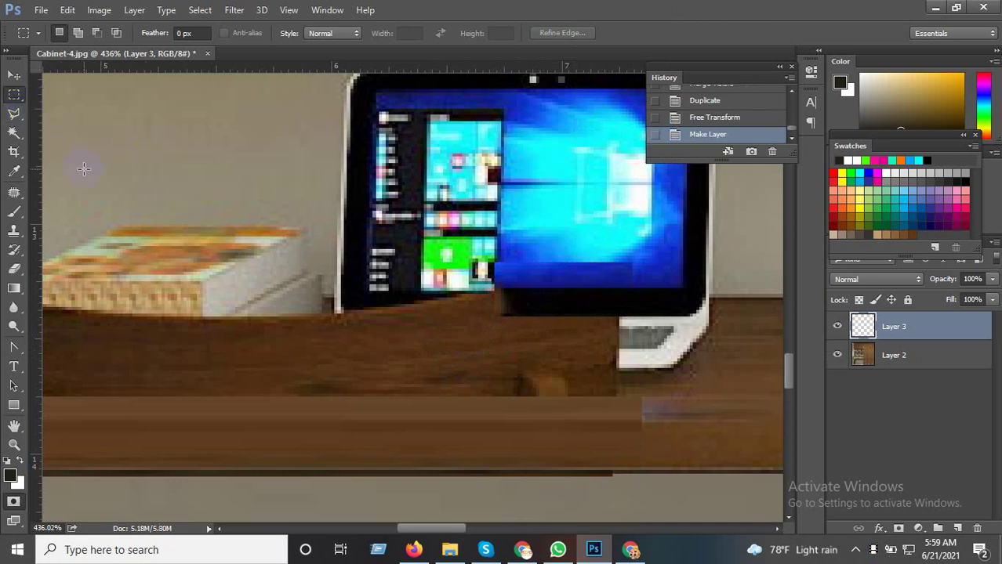
# Erase stray pixels of Layer 3 around the monitor screen's lower area
pyautogui.click(21, 355)
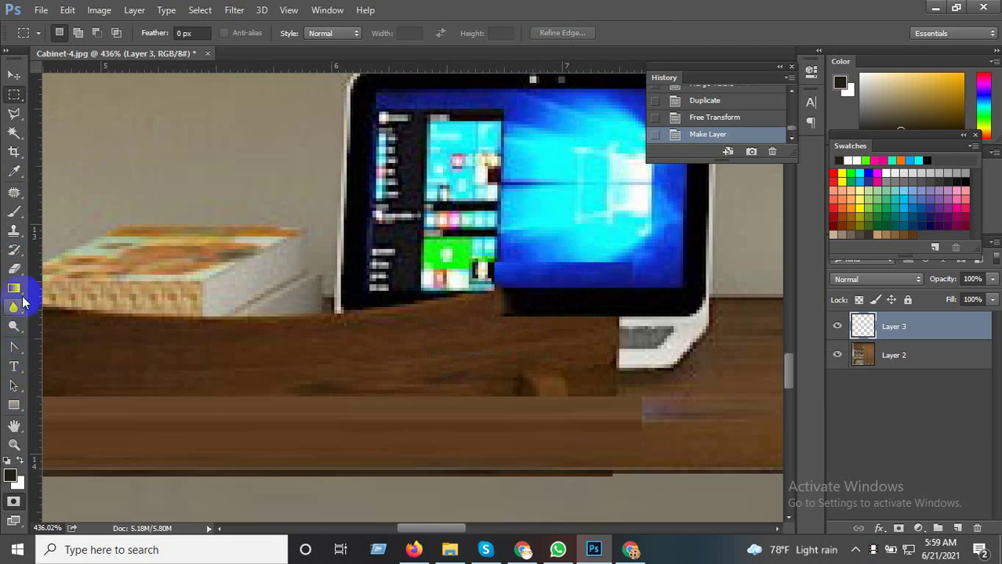
pyautogui.click(15, 269)
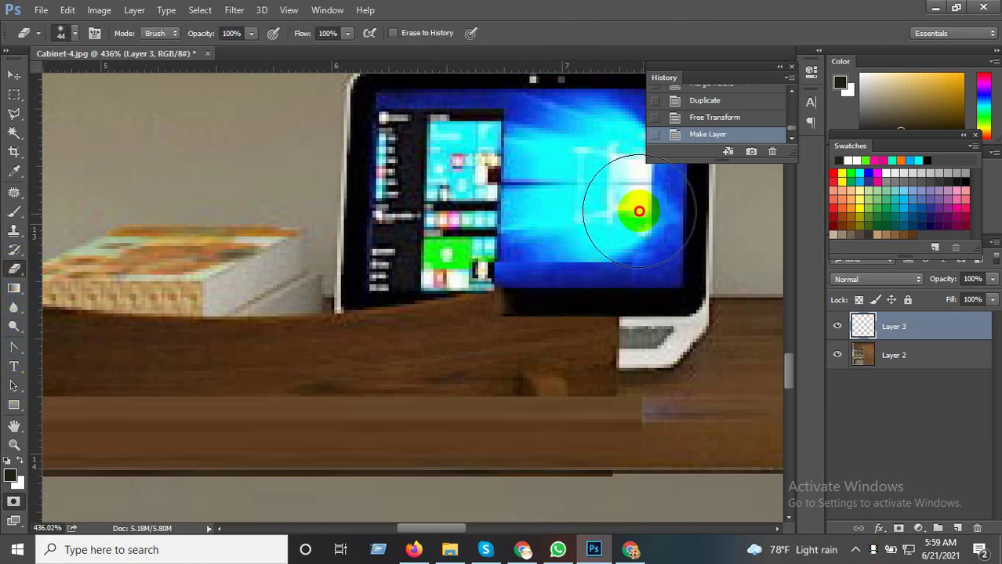
pyautogui.moveTo(628, 210)
pyautogui.mouseDown()
pyautogui.moveTo(654, 225)
pyautogui.moveTo(547, 189)
pyautogui.mouseUp()
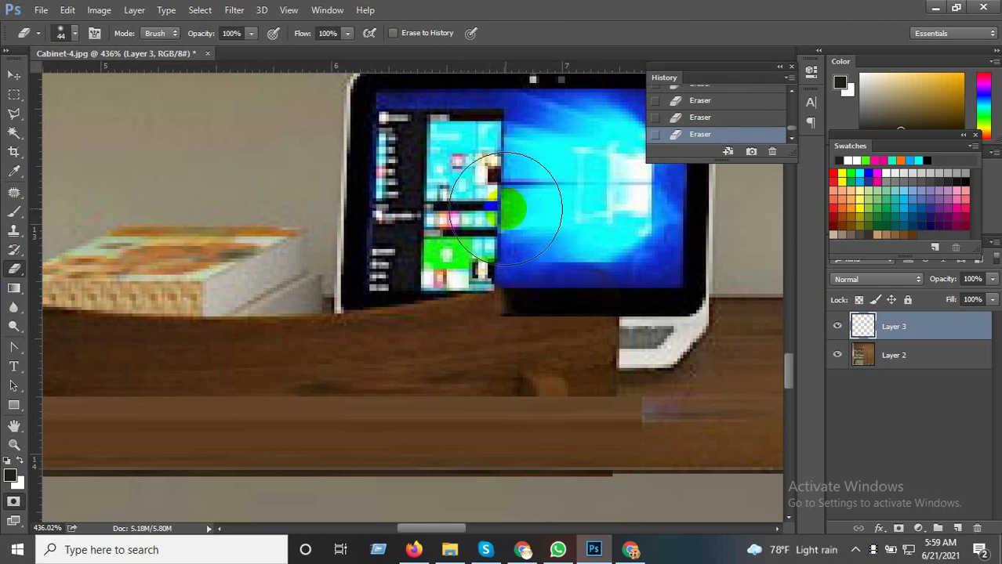
pyautogui.moveTo(462, 237); pyautogui.dragTo(576, 210)
pyautogui.moveTo(659, 208)
pyautogui.mouseDown()
pyautogui.moveTo(527, 362)
pyautogui.moveTo(515, 404)
pyautogui.moveTo(598, 368)
pyautogui.moveTo(354, 374)
pyautogui.moveTo(318, 332)
pyautogui.moveTo(195, 253)
pyautogui.mouseUp()
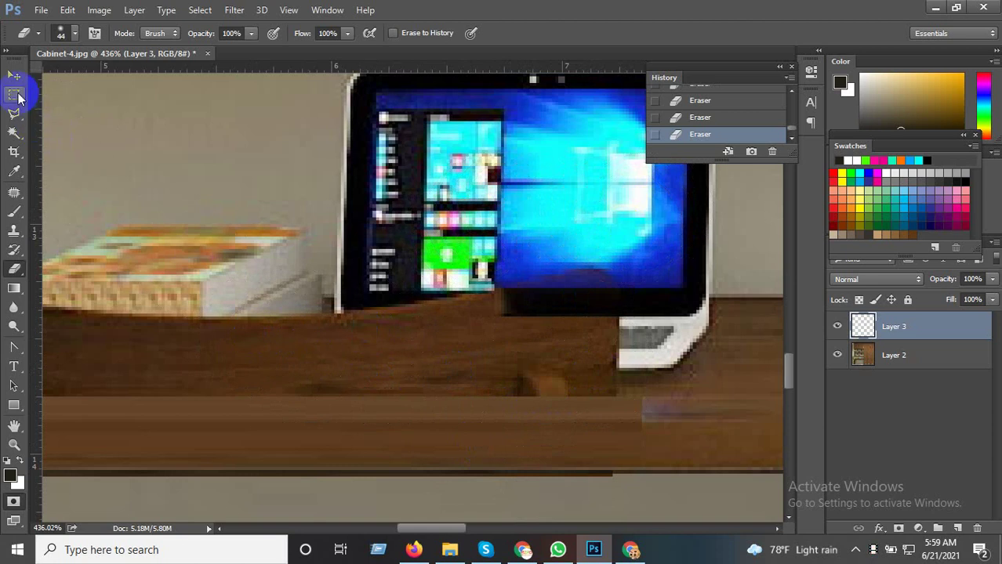
# Marquee a strip of the monitor's bottom bezel and merge all visible layers
pyautogui.click(17, 95)
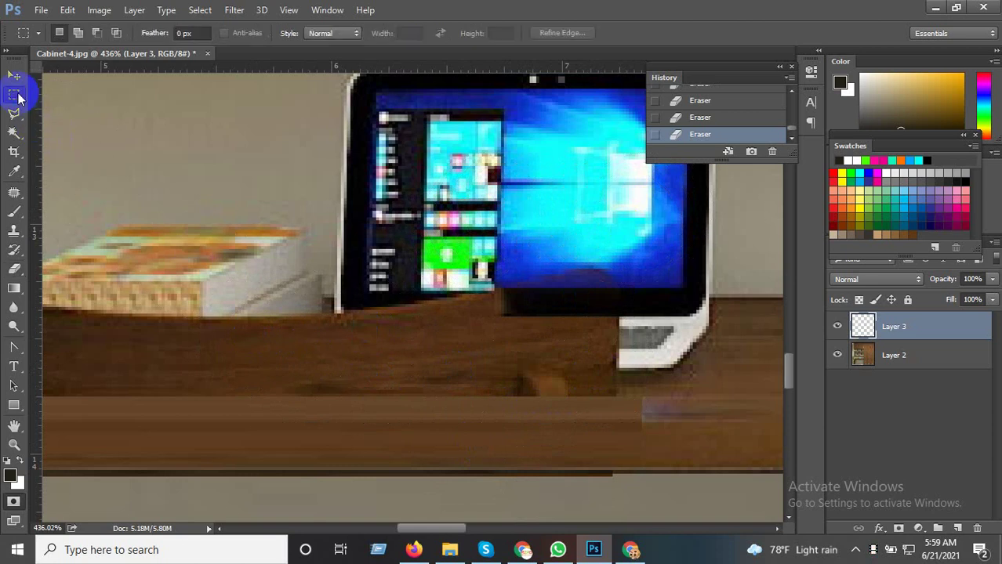
pyautogui.click(557, 312)
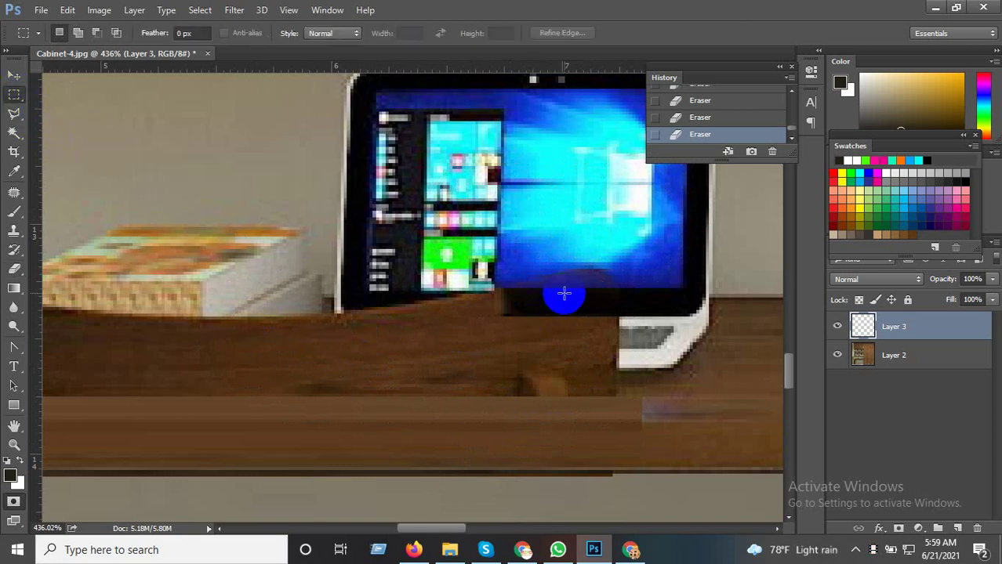
pyautogui.moveTo(564, 293)
pyautogui.mouseDown()
pyautogui.moveTo(642, 292)
pyautogui.moveTo(683, 319)
pyautogui.mouseUp()
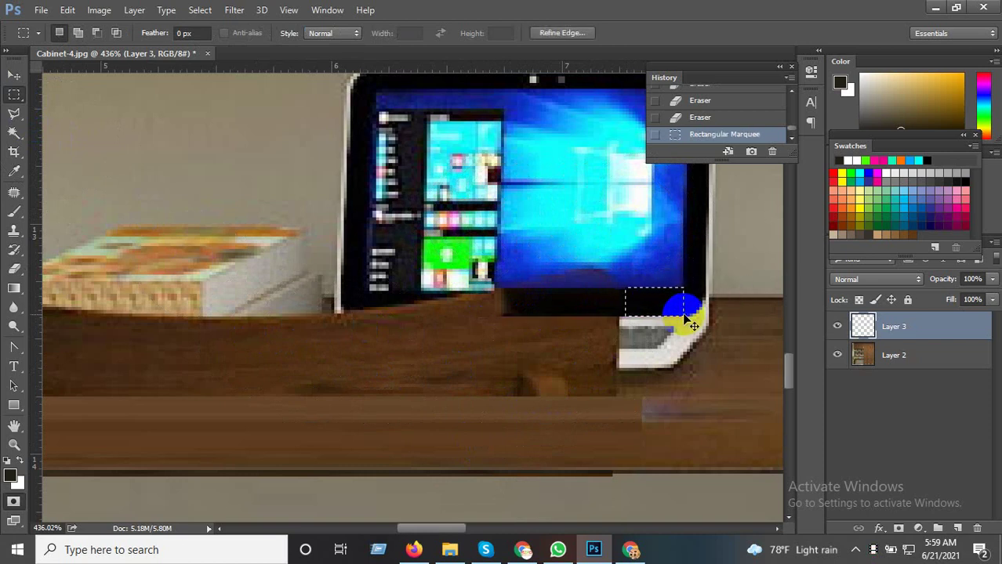
pyautogui.click(894, 355)
pyautogui.press('q')
pyautogui.rightClick(899, 357)
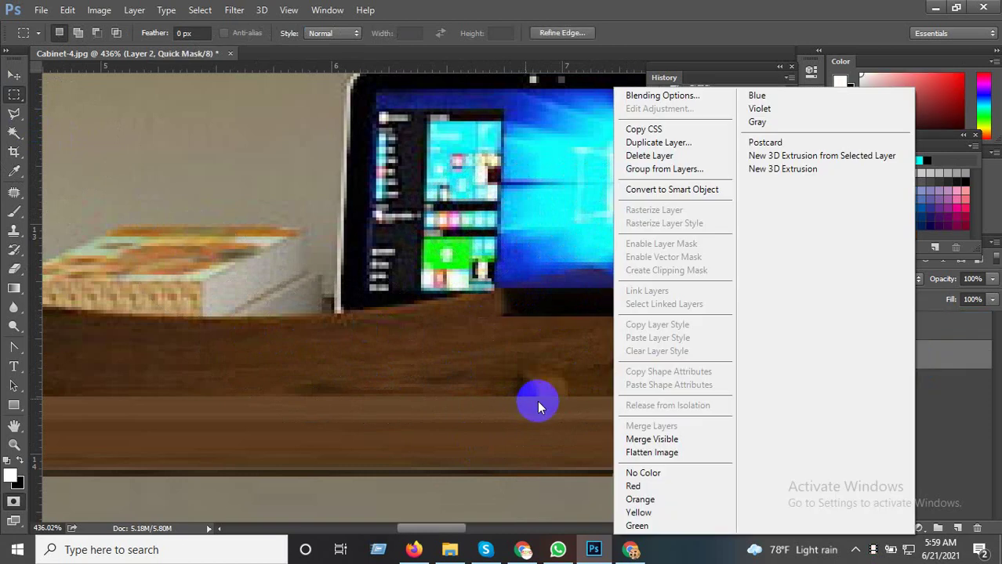
pyautogui.click(651, 438)
# Paste the bezel strip as Layer 3 and stretch it to about 589% across the screen bottom
pyautogui.hotkey('ctrl', 'v')
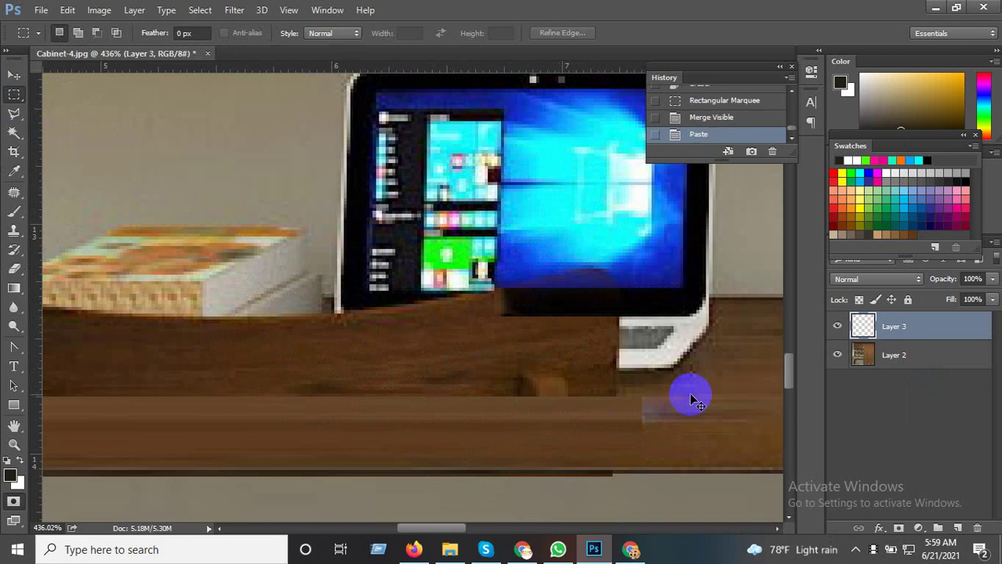
pyautogui.hotkey('ctrl', 't')
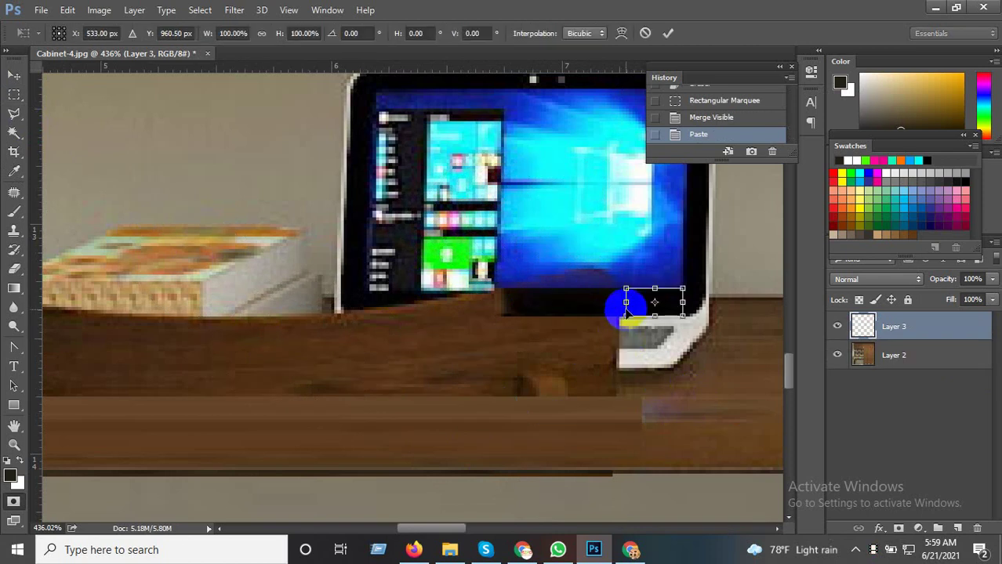
pyautogui.moveTo(624, 301); pyautogui.dragTo(340, 307)
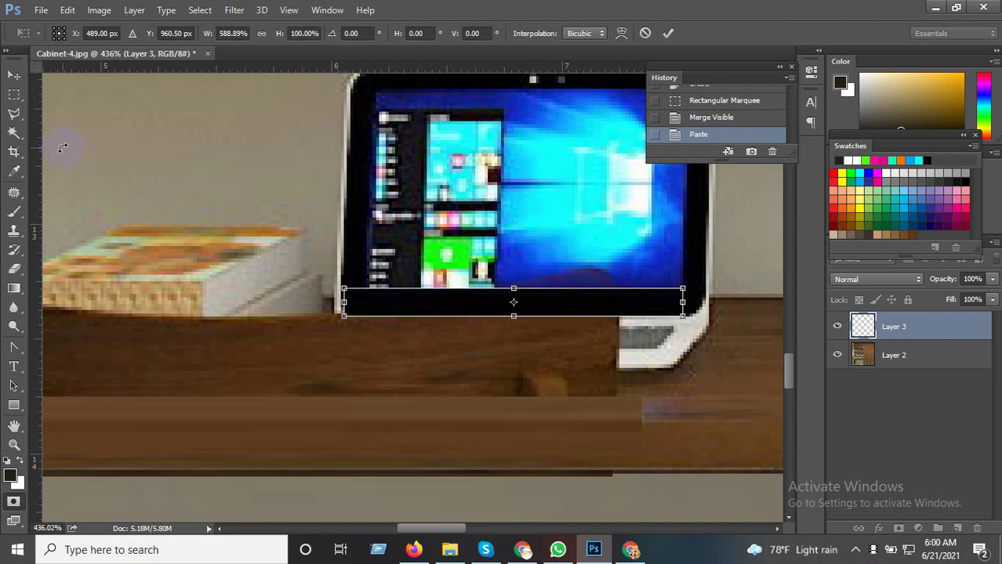
pyautogui.click(19, 94)
pyautogui.click(398, 212)
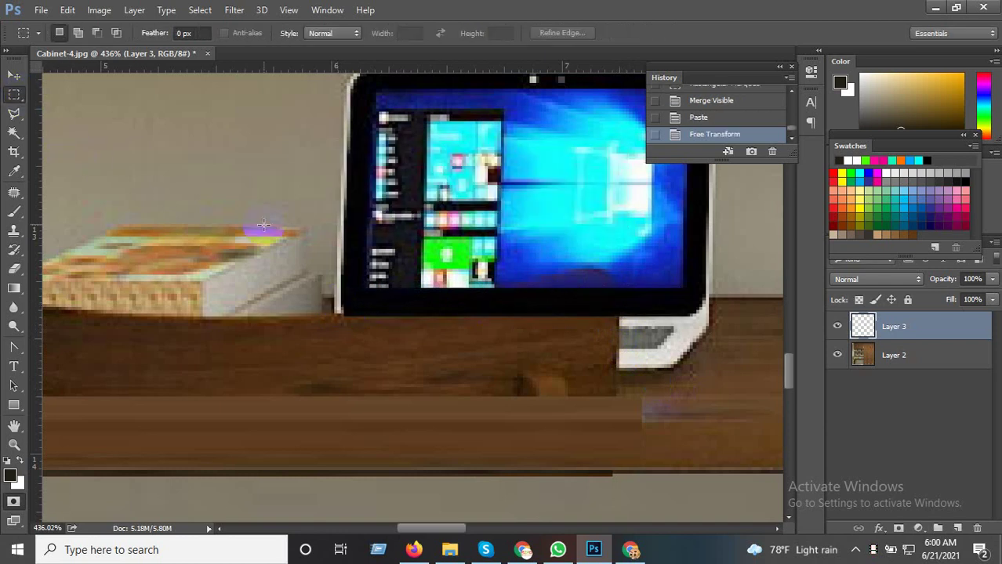
# Trace a first four-point Polygonal Lasso outline around the white monitor stand base
pyautogui.click(14, 74)
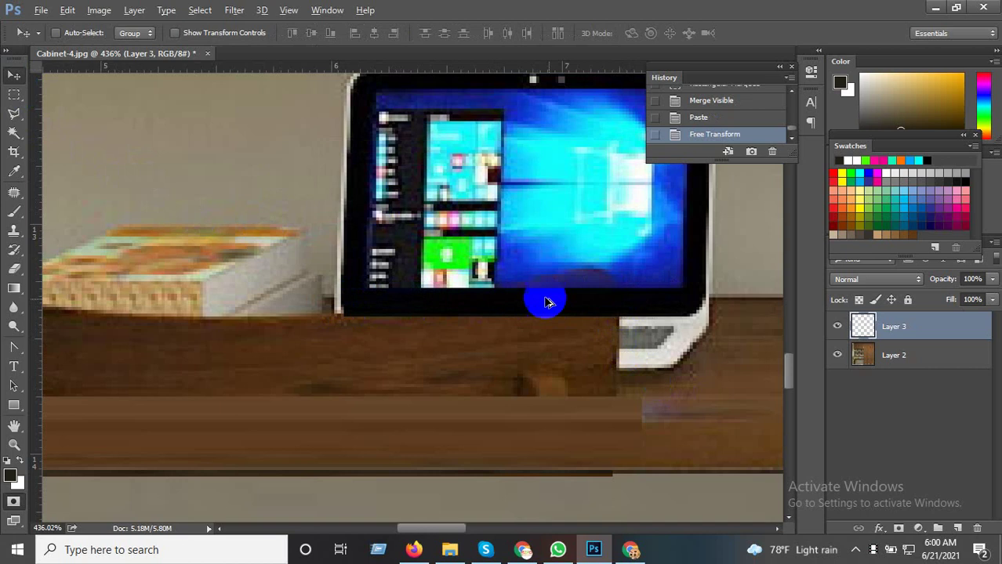
pyautogui.scroll(1, 596, 329)
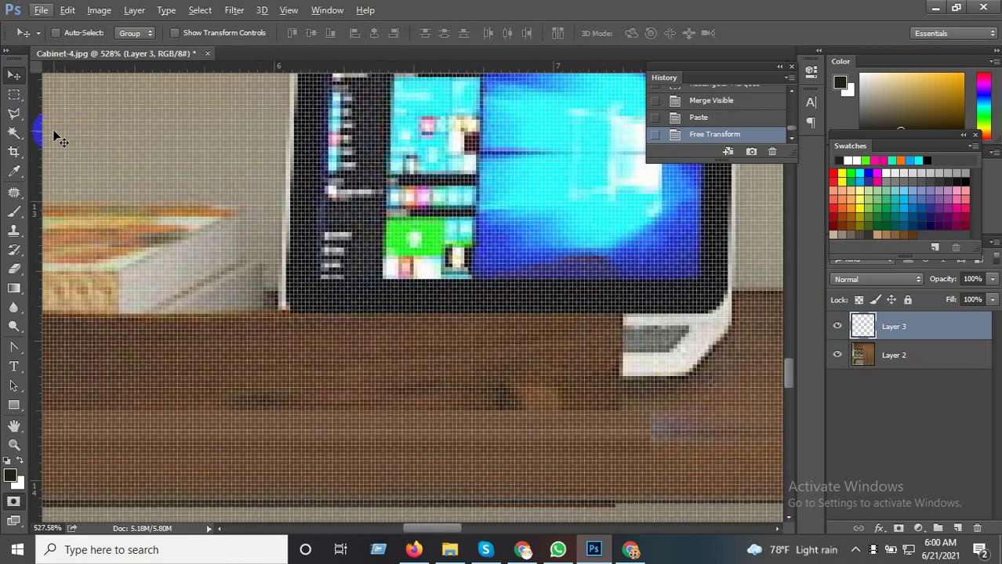
pyautogui.click(15, 115)
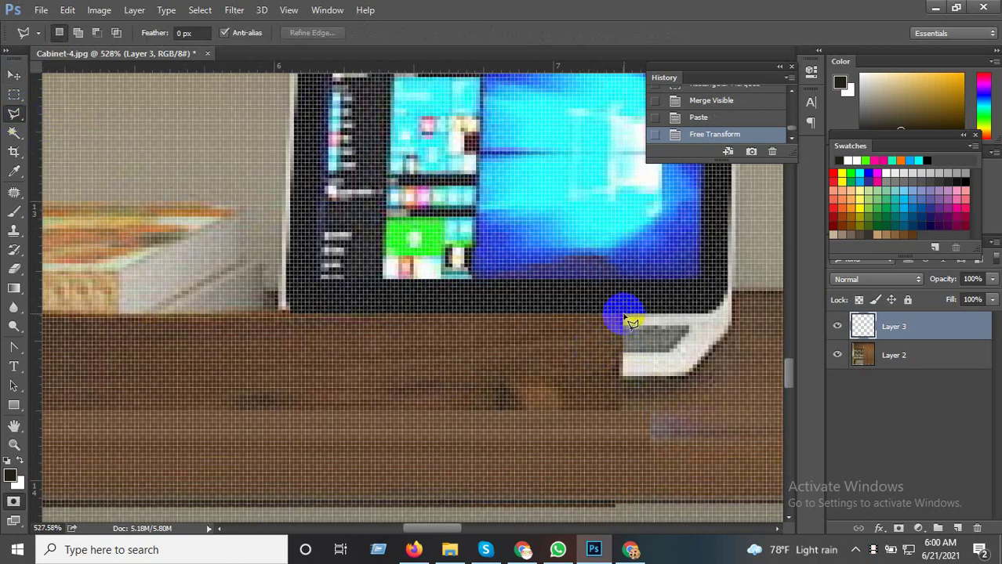
pyautogui.click(624, 317)
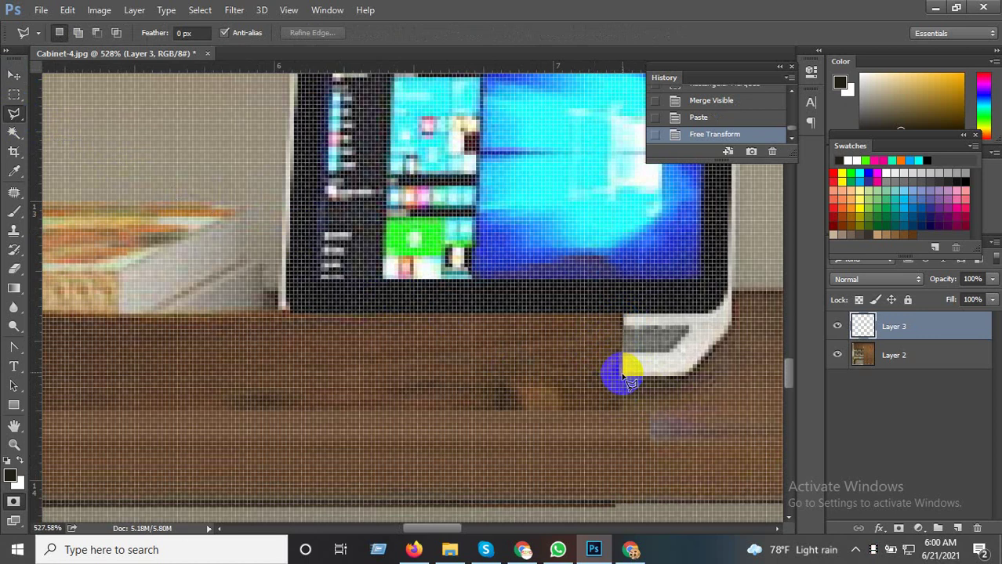
pyautogui.click(624, 377)
pyautogui.click(683, 377)
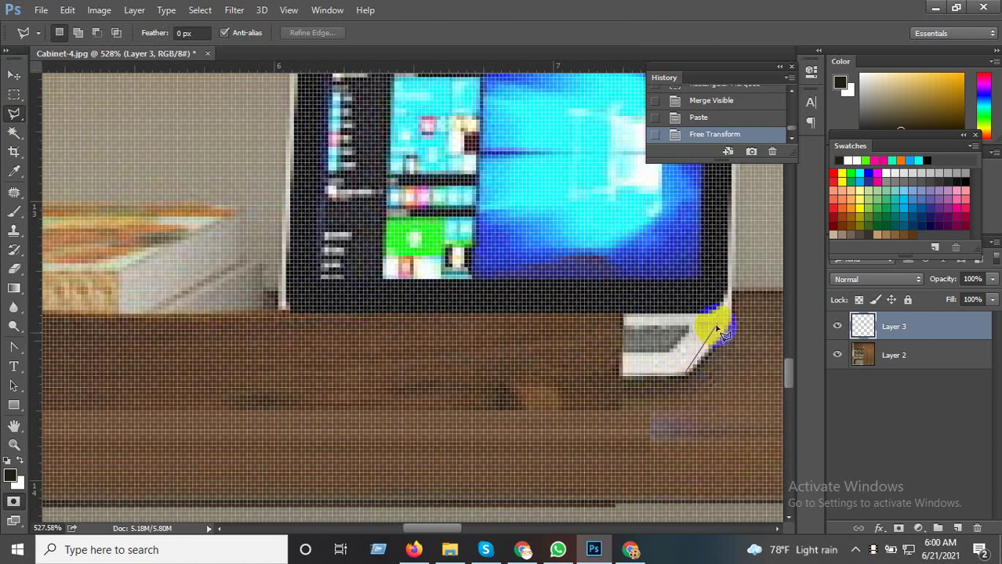
pyautogui.click(709, 314)
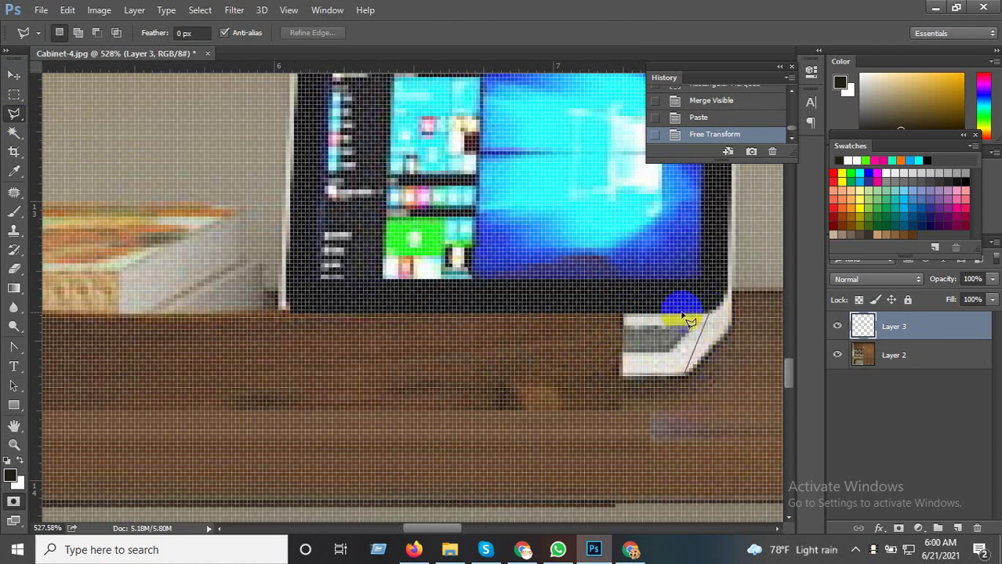
pyautogui.click(625, 317)
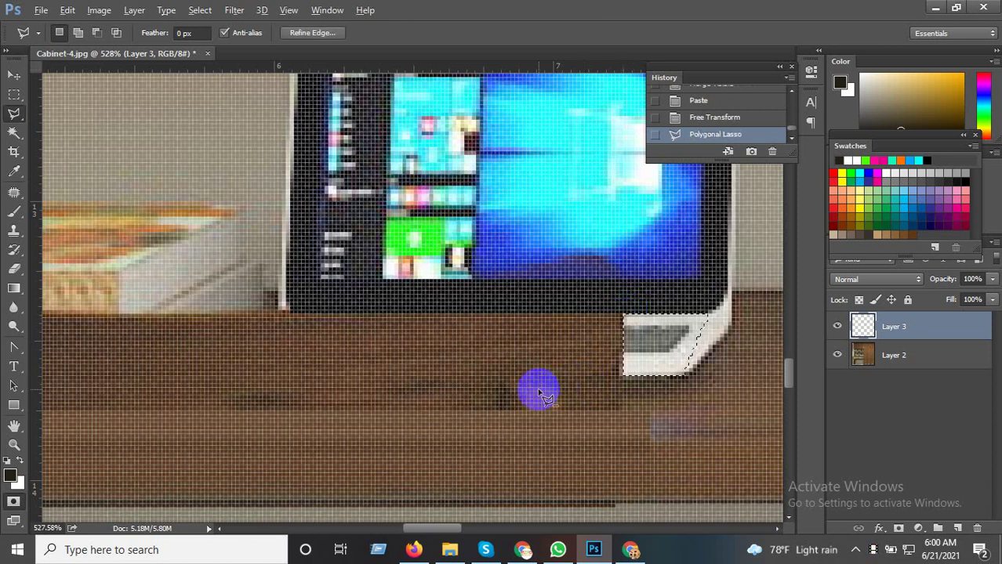
# Redraw the polygonal outline around the stand base and close it into a selection
pyautogui.scroll(-1, 560, 399)
pyautogui.scroll(-1, 563, 413)
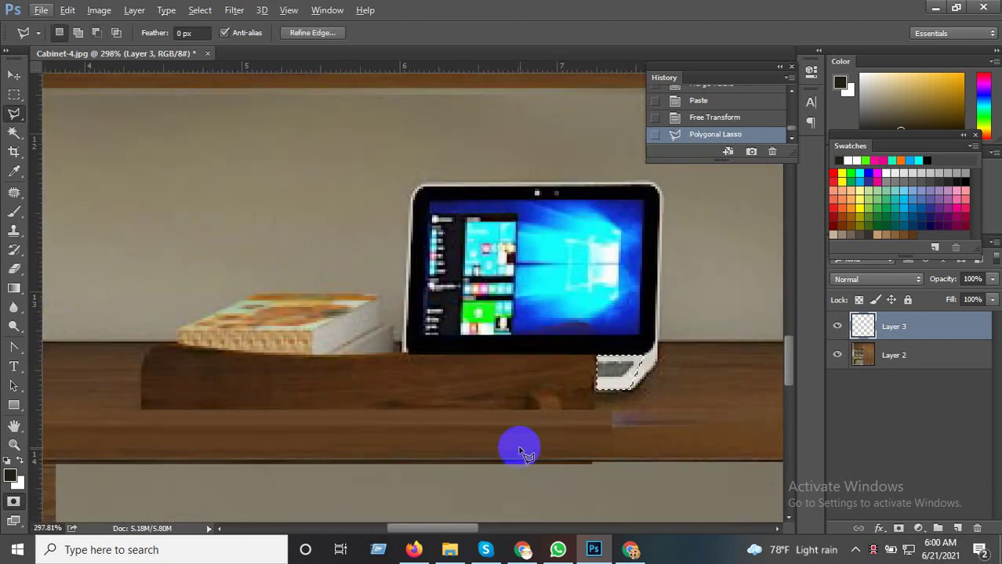
pyautogui.click(471, 427)
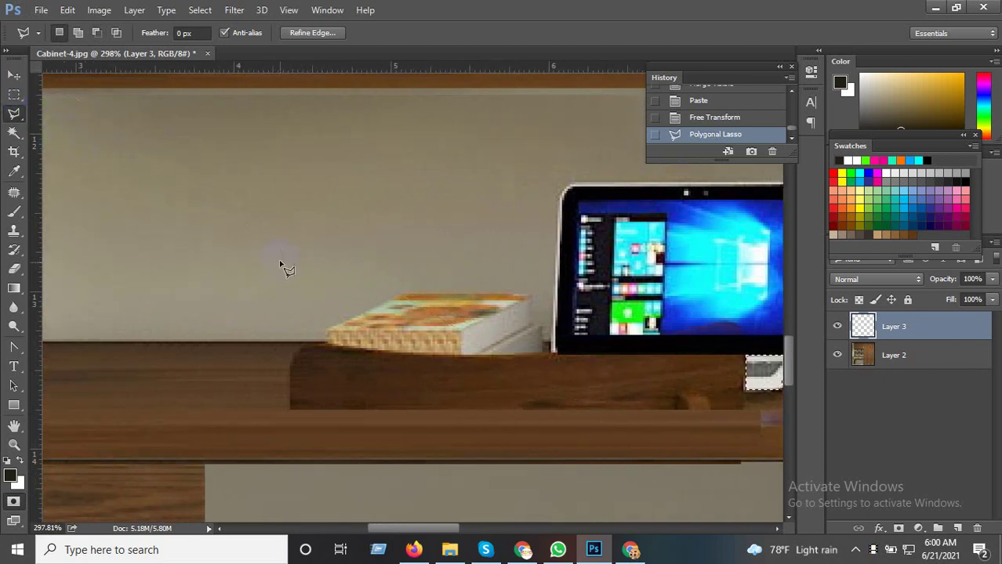
pyautogui.scroll(-1, 253, 339)
pyautogui.scroll(1, 749, 358)
pyautogui.scroll(1, 682, 357)
pyautogui.click(631, 375)
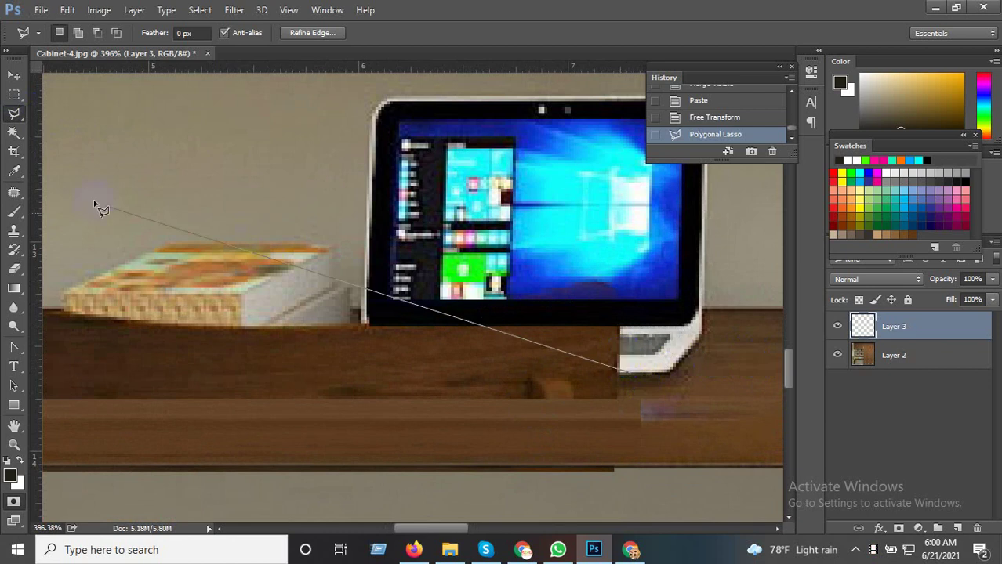
pyautogui.press('Return')
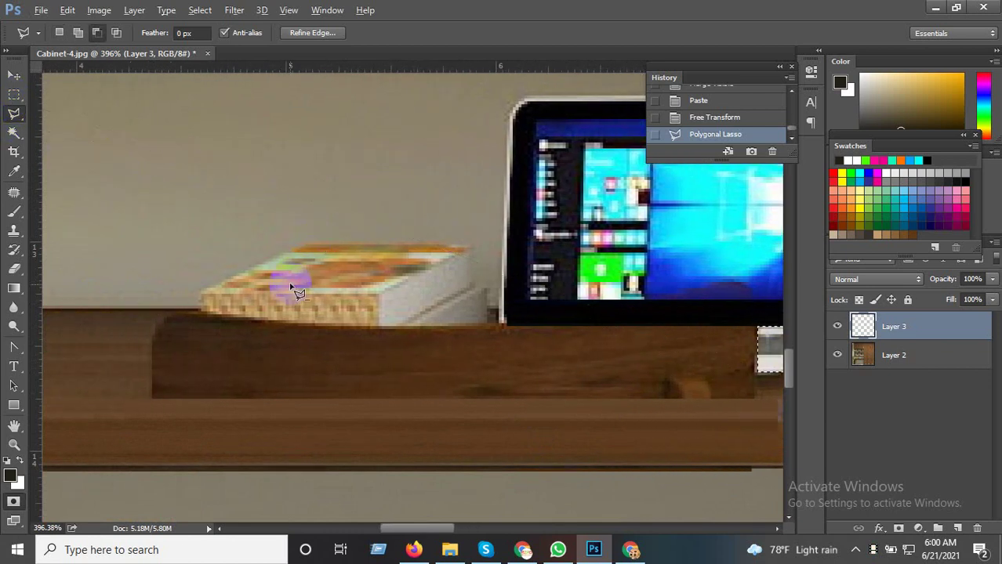
pyautogui.scroll(2, 722, 373)
pyautogui.scroll(1, 732, 362)
pyautogui.click(14, 76)
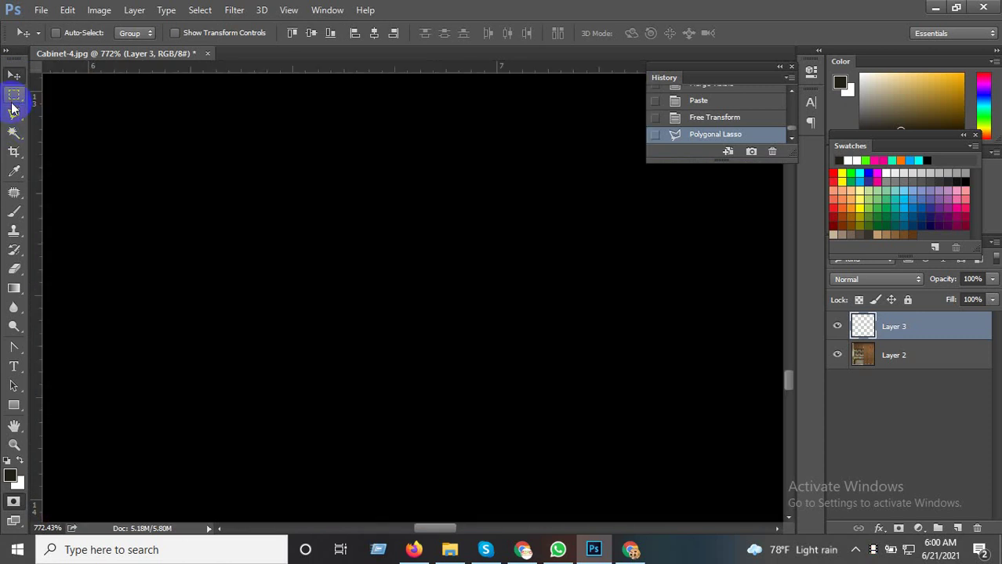
# Marquee-select the lower white strip of the monitor stand base
pyautogui.click(14, 94)
pyautogui.scroll(1, 593, 298)
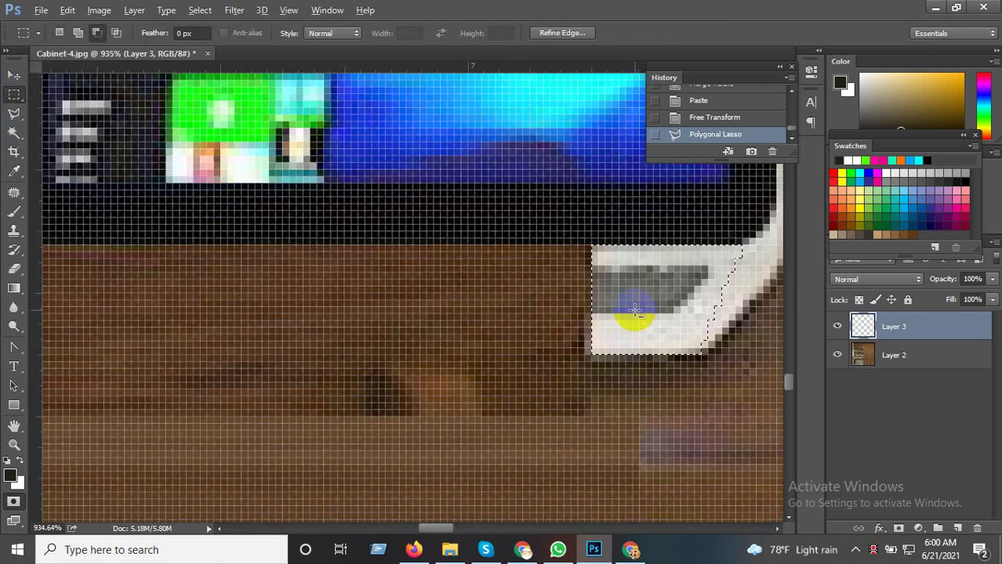
pyautogui.click(594, 316)
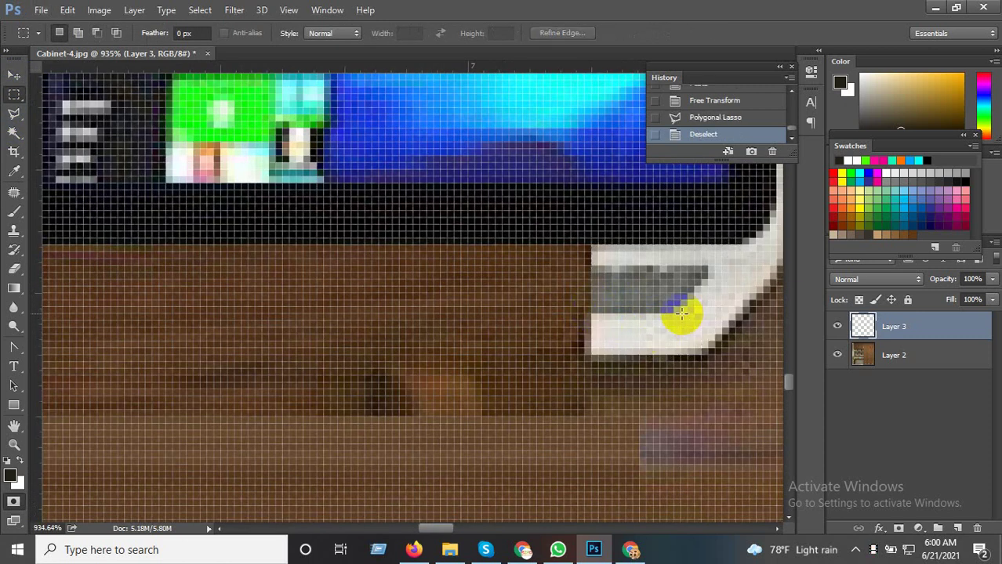
pyautogui.moveTo(692, 315); pyautogui.dragTo(587, 353)
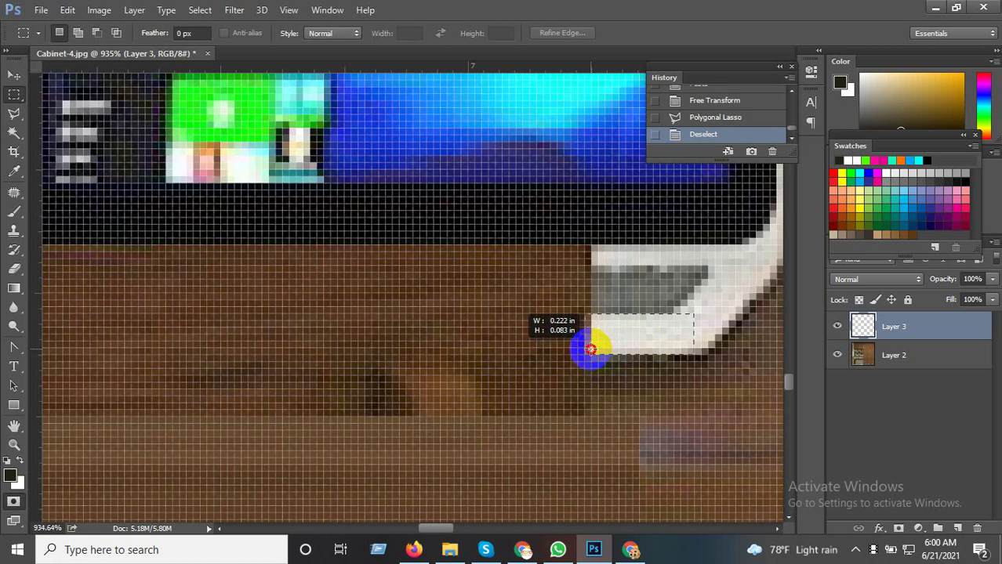
# Dismiss the empty-selection transform error and Merge Visible into Layer 2
pyautogui.hotkey('ctrl', 't')
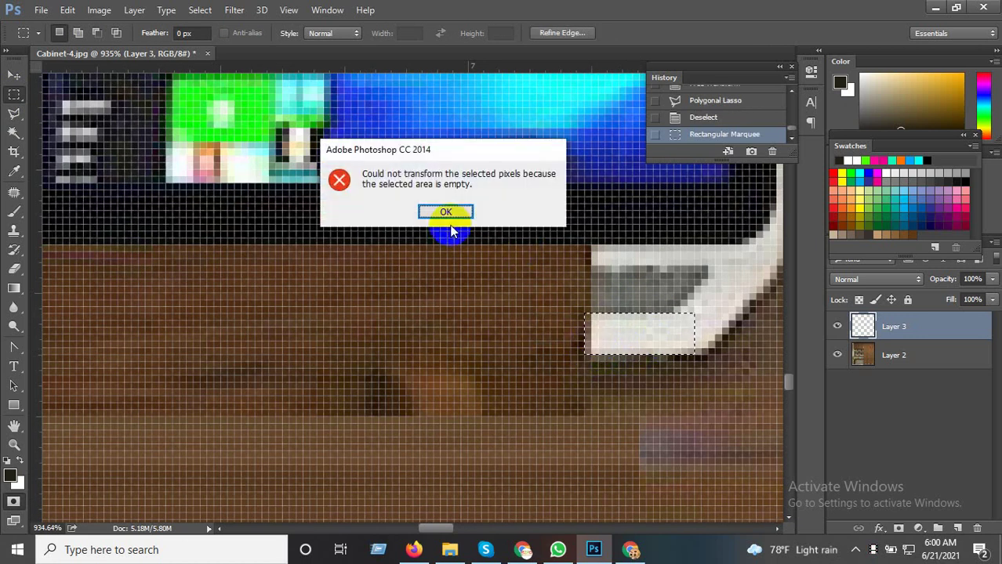
pyautogui.click(447, 212)
pyautogui.rightClick(881, 357)
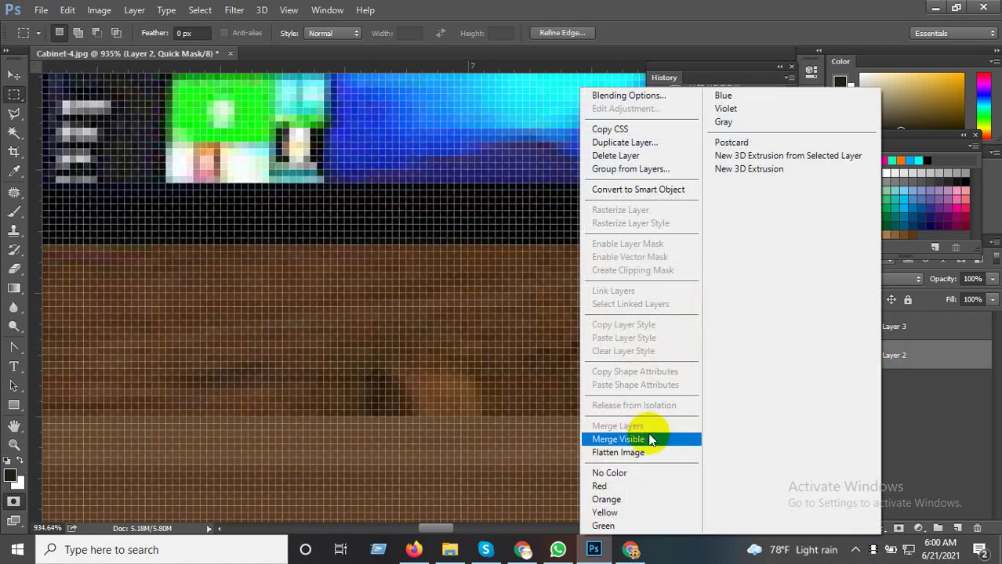
pyautogui.click(648, 497)
# Stretch the white stand-base strip leftward to 775% width and apply the transform
pyautogui.hotkey('ctrl', 't')
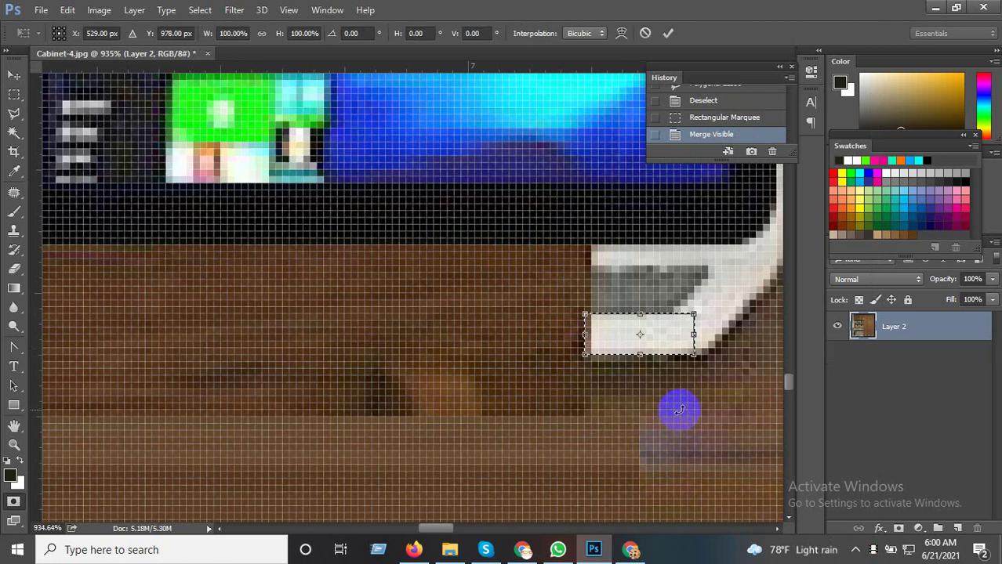
pyautogui.scroll(-2, 785, 413)
pyautogui.scroll(-1, 706, 376)
pyautogui.scroll(-2, 658, 402)
pyautogui.click(639, 348)
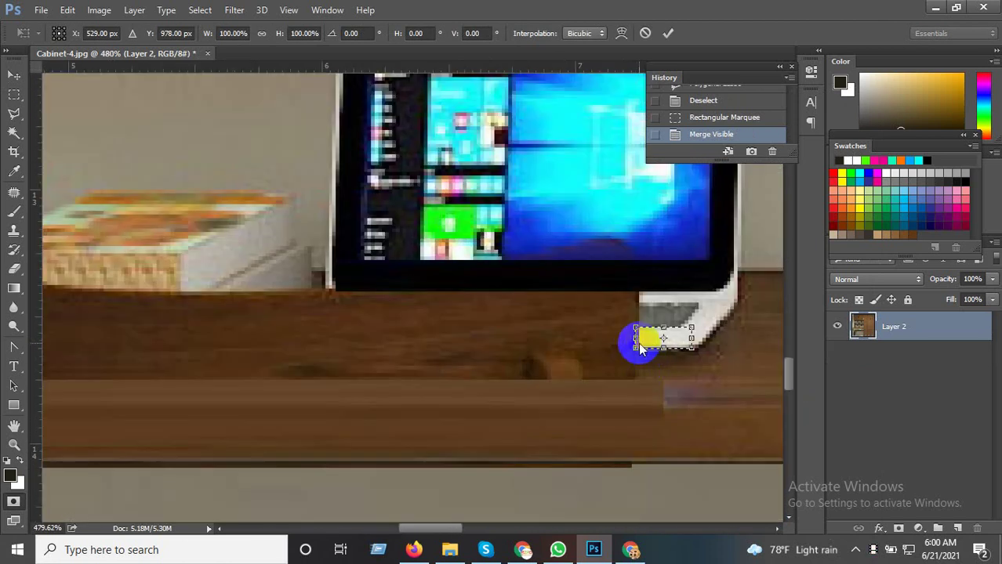
pyautogui.moveTo(632, 336); pyautogui.dragTo(278, 336)
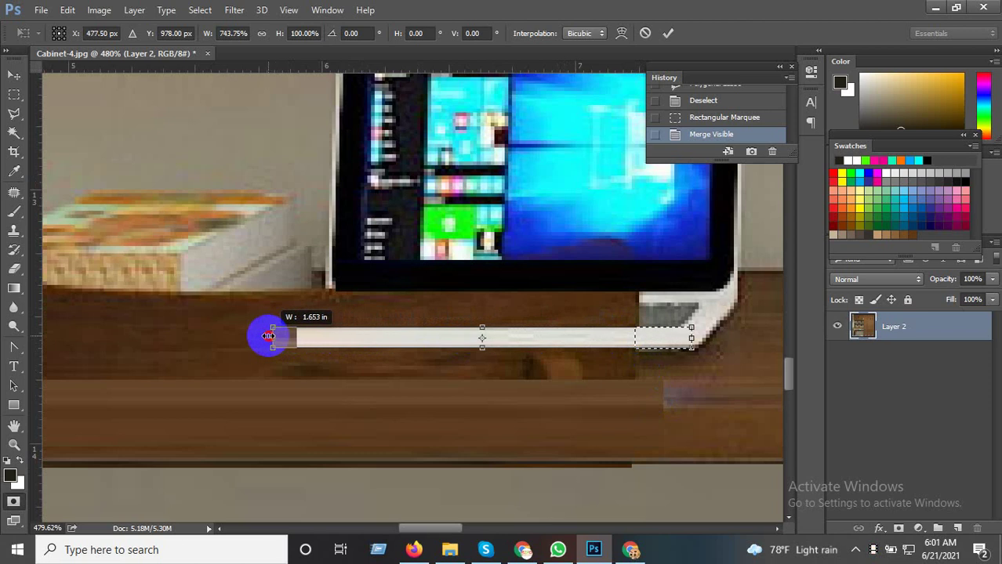
pyautogui.moveTo(268, 337); pyautogui.dragTo(255, 336)
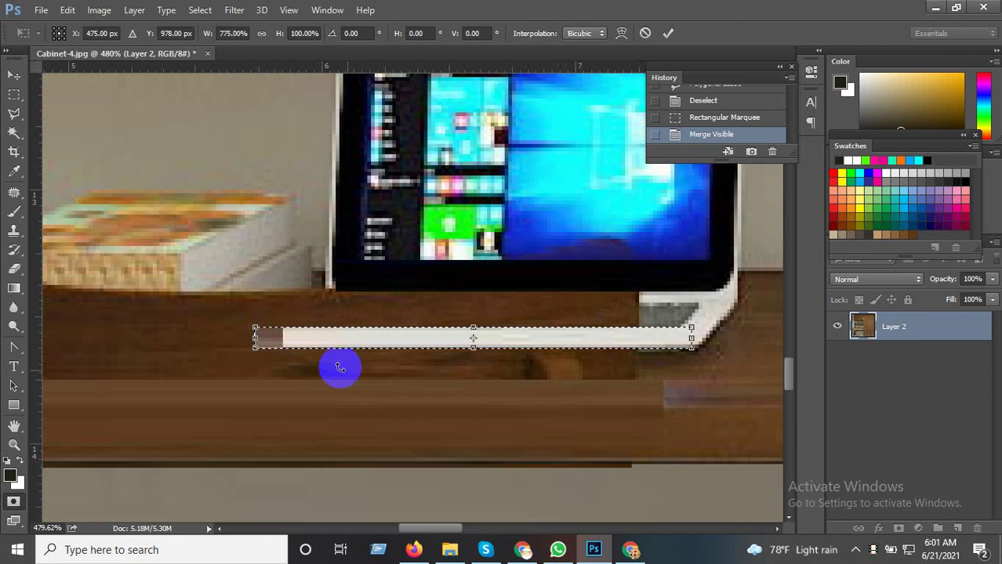
pyautogui.scroll(-1, 496, 424)
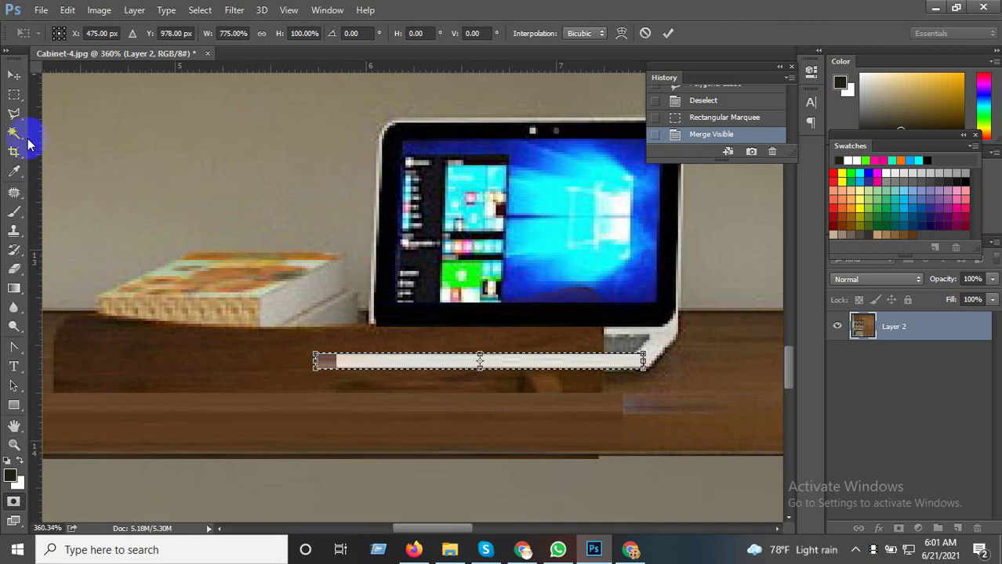
pyautogui.click(13, 93)
pyautogui.click(411, 212)
# Deselect, then marquee-select the thin upper white edge of the monitor base
pyautogui.click(535, 403)
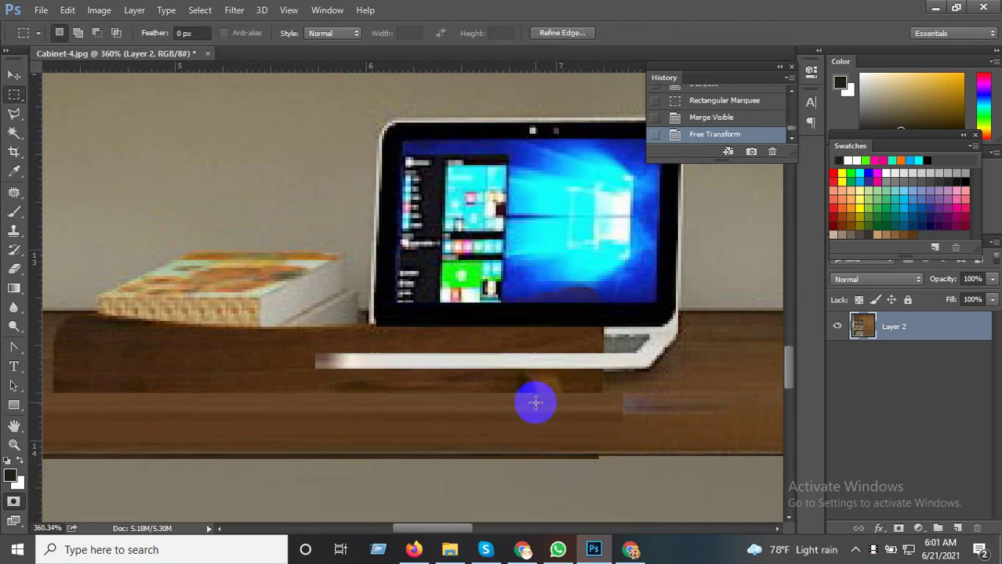
pyautogui.scroll(1, 629, 401)
pyautogui.scroll(1, 626, 341)
pyautogui.scroll(1, 655, 317)
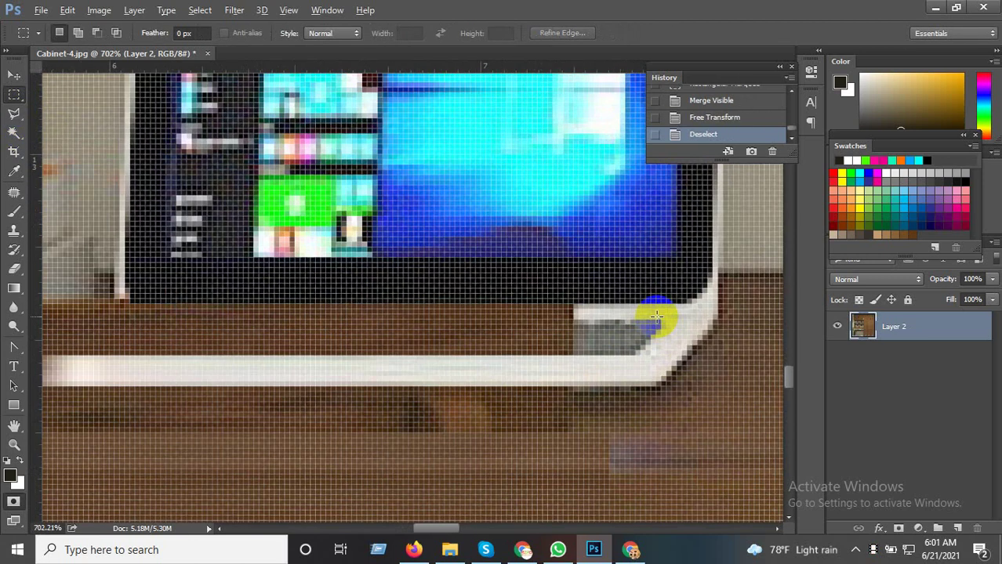
pyautogui.scroll(1, 655, 317)
pyautogui.moveTo(544, 297); pyautogui.dragTo(725, 328)
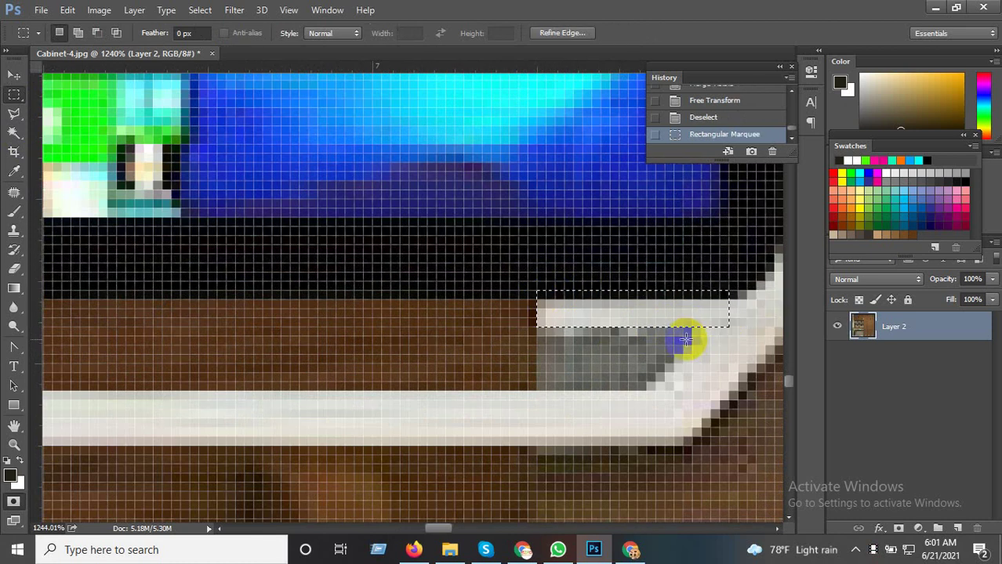
# Stretch the edge strip left to 533.33% width, apply it, and deselect
pyautogui.hotkey('ctrl', 't')
pyautogui.scroll(-1, 682, 340)
pyautogui.scroll(-1, 674, 337)
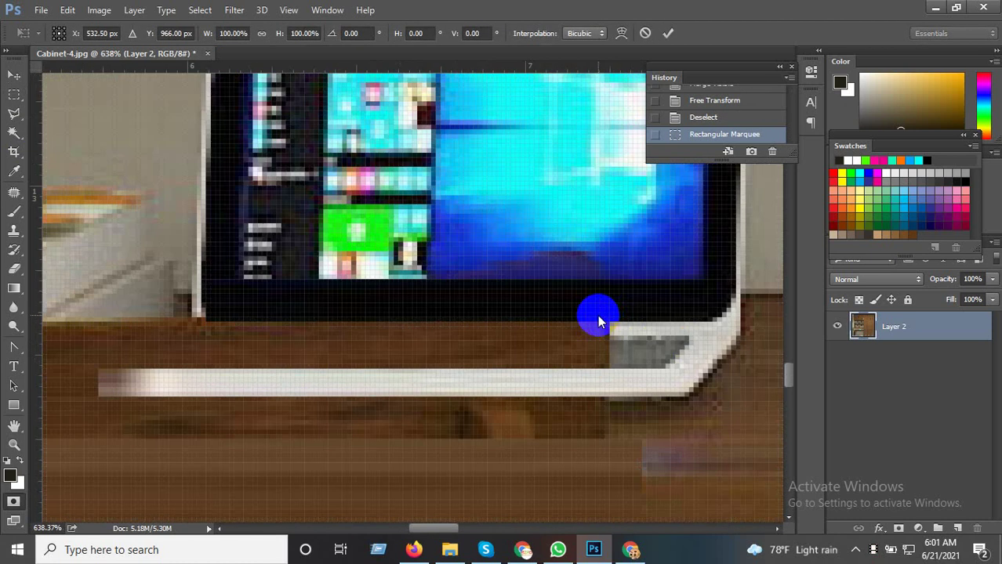
pyautogui.moveTo(608, 324); pyautogui.dragTo(183, 307)
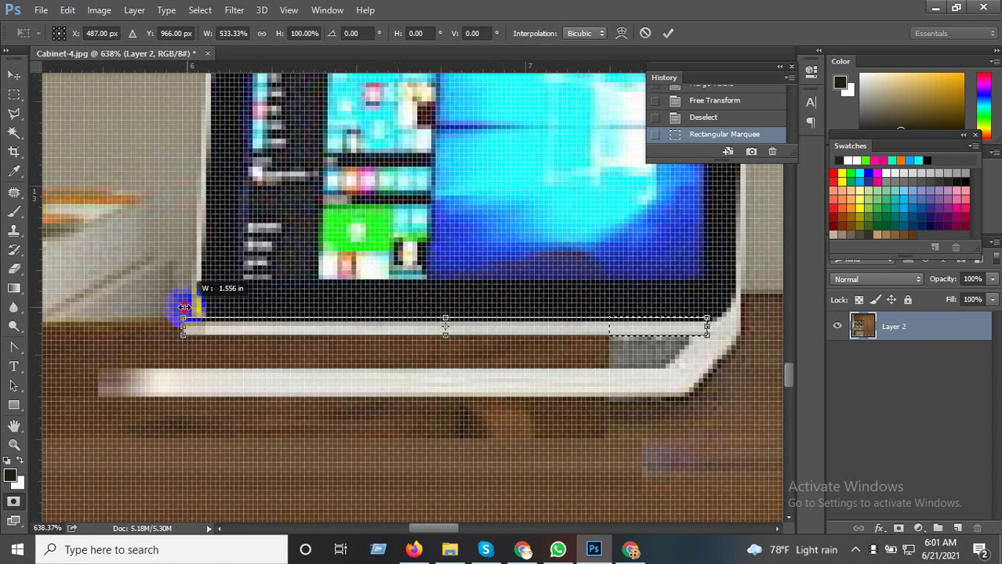
pyautogui.scroll(-1, 517, 384)
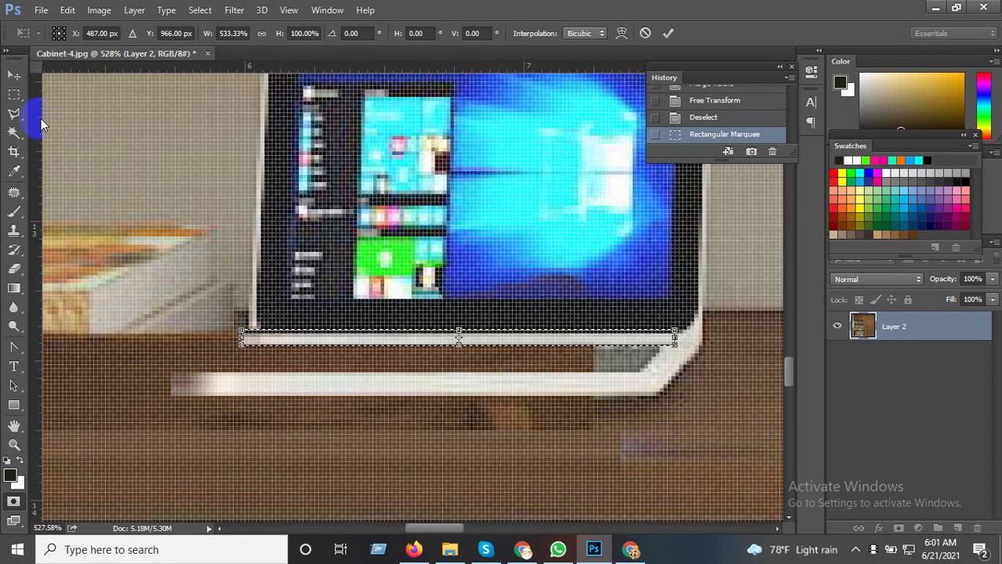
pyautogui.click(8, 94)
pyautogui.click(392, 208)
pyautogui.hotkey('ctrl', 'd')
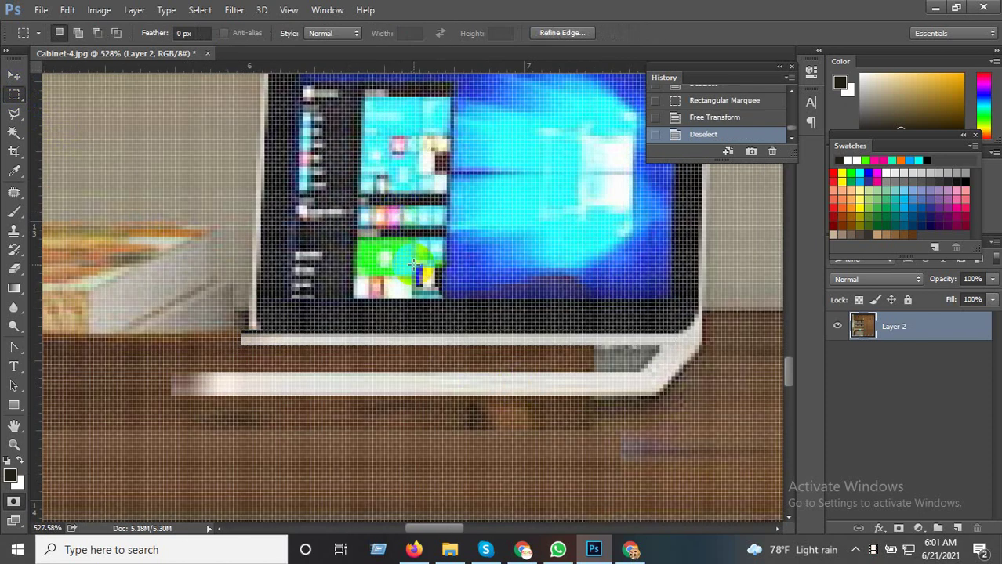
# Select the grey inner surface of the base, stretch it far left, and commit
pyautogui.scroll(3, 647, 347)
pyautogui.moveTo(579, 346); pyautogui.dragTo(641, 396)
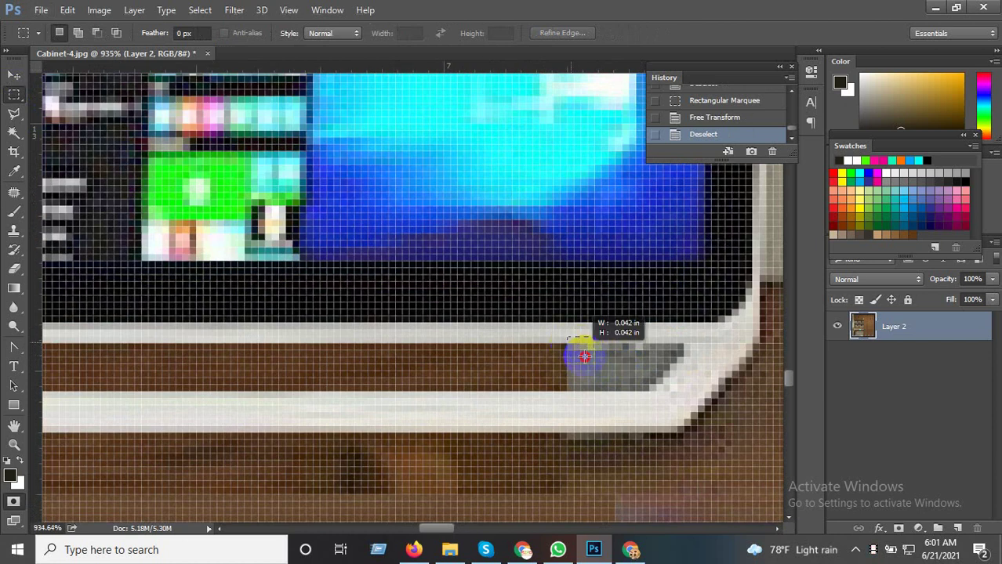
pyautogui.scroll(-2, 641, 396)
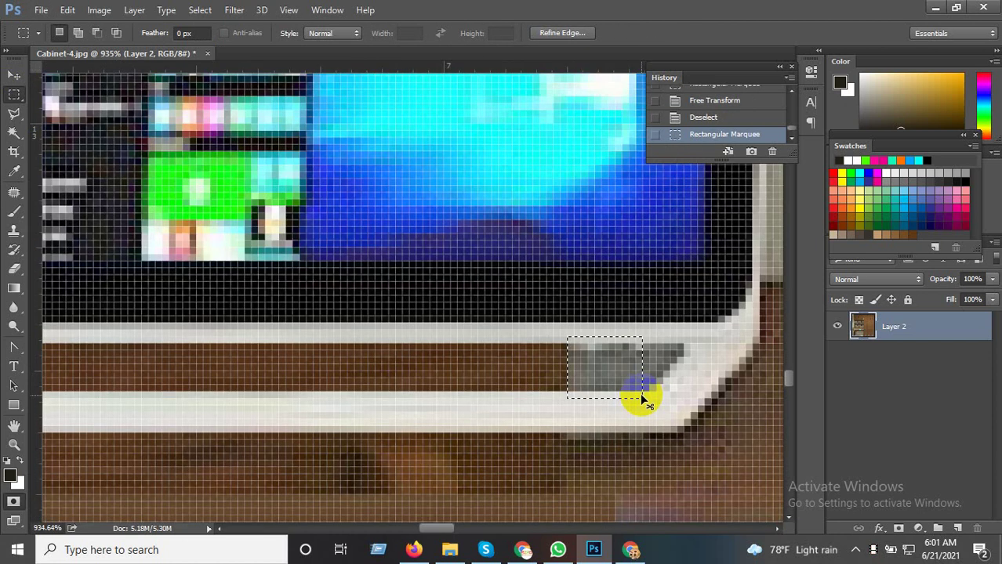
pyautogui.hotkey('ctrl', 't')
pyautogui.scroll(-2, 596, 384)
pyautogui.scroll(-2, 592, 379)
pyautogui.scroll(-1, 592, 379)
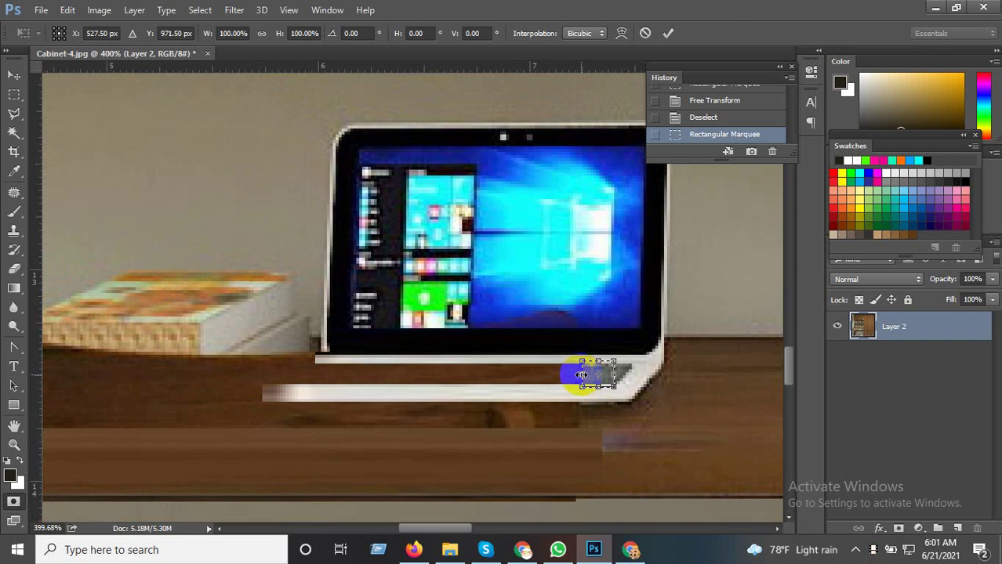
pyautogui.moveTo(580, 375); pyautogui.dragTo(273, 371)
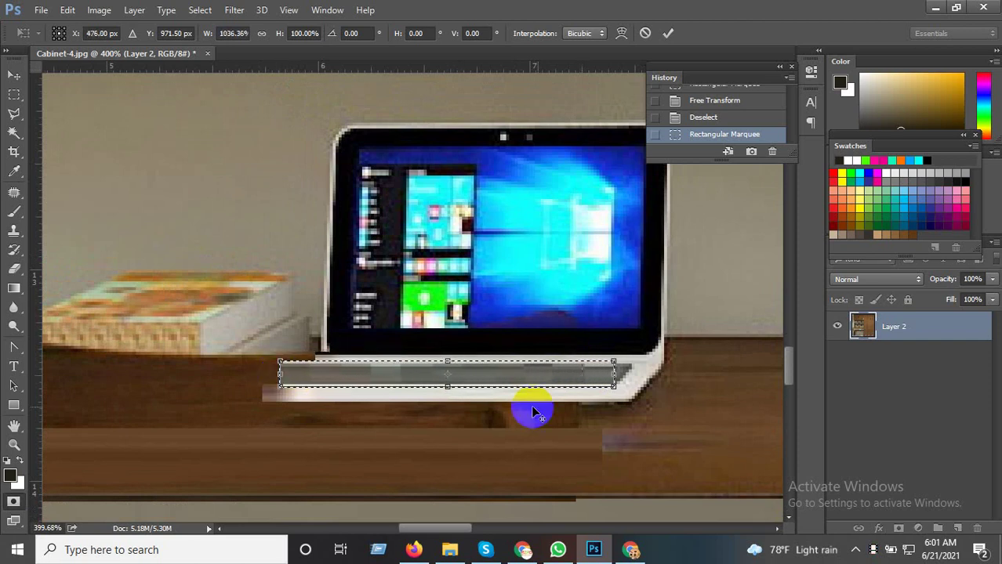
pyautogui.scroll(-2, 636, 430)
pyautogui.scroll(1, 424, 420)
pyautogui.scroll(2, 351, 381)
pyautogui.scroll(2, 363, 384)
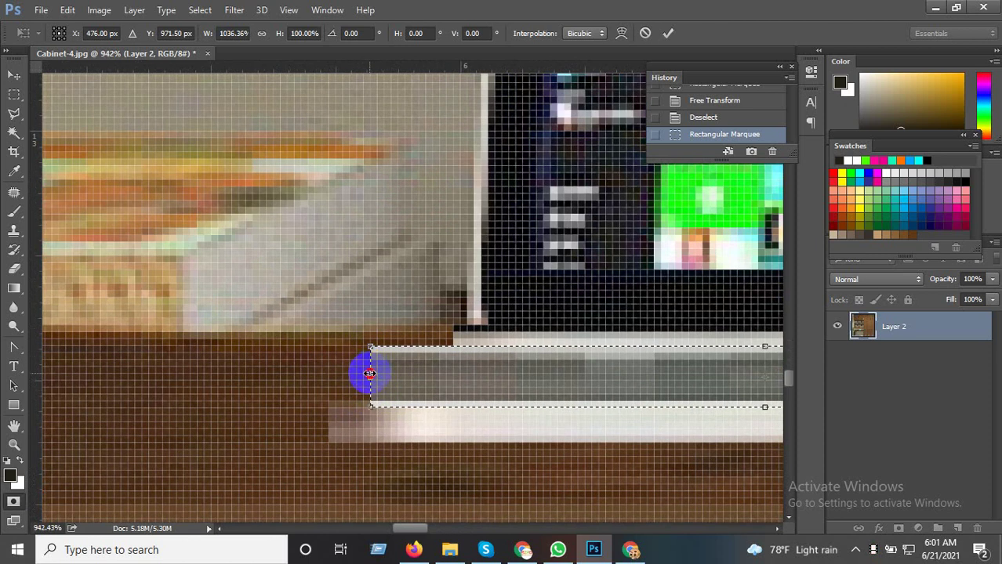
pyautogui.moveTo(369, 374)
pyautogui.mouseDown()
pyautogui.moveTo(436, 379)
pyautogui.moveTo(441, 411)
pyautogui.mouseUp()
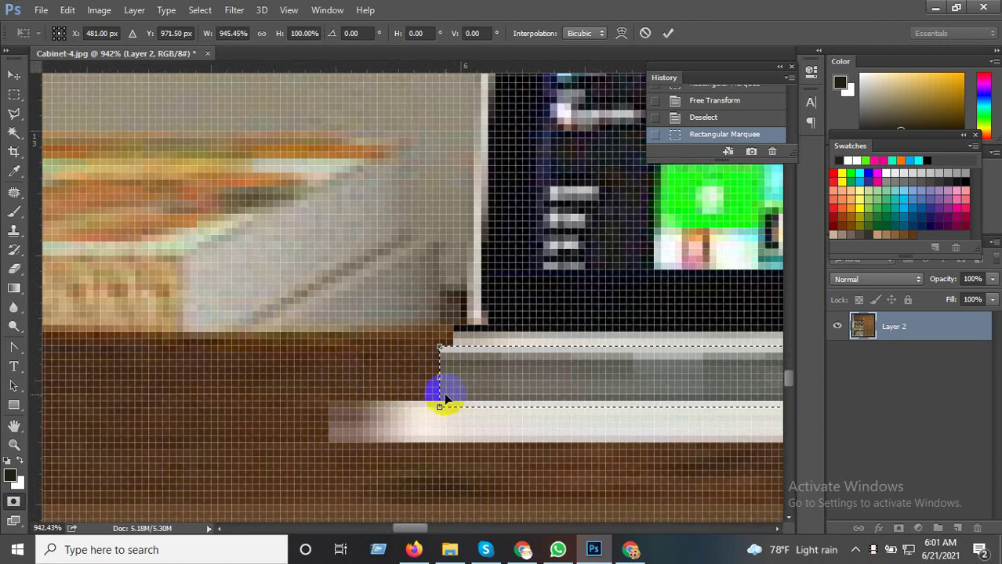
pyautogui.press('Return')
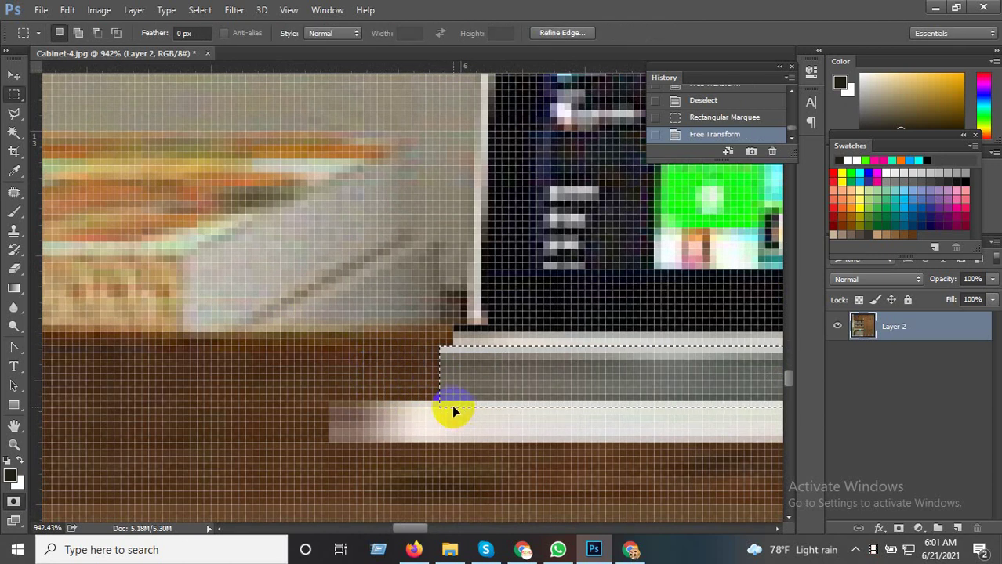
# Skew the grey strip's left end about -49° into a slanted corner
pyautogui.click(14, 75)
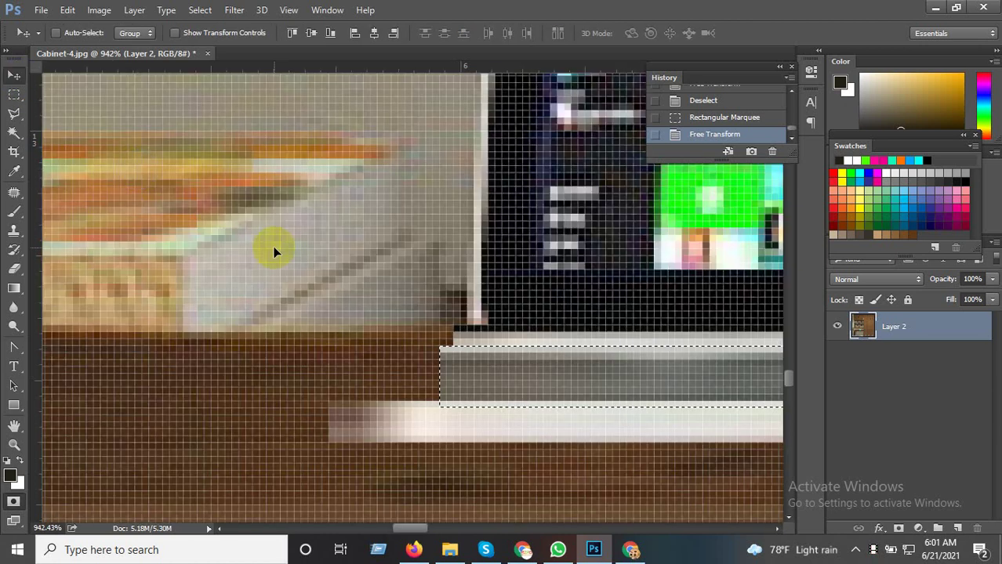
pyautogui.hotkey('ctrl', 't')
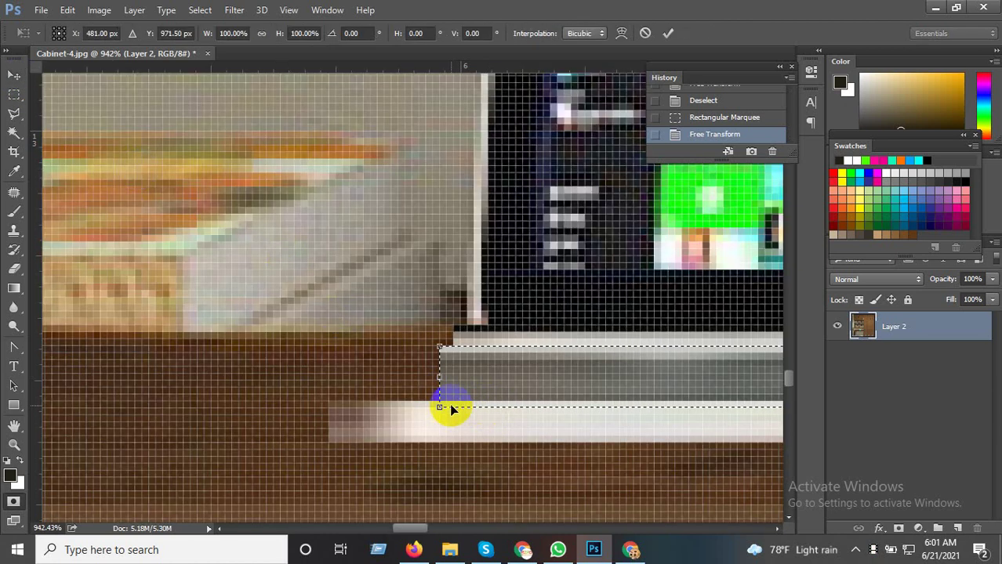
pyautogui.keyDown('ctrl'); pyautogui.moveTo(440, 409); pyautogui.dragTo(369, 405); pyautogui.keyUp('ctrl')
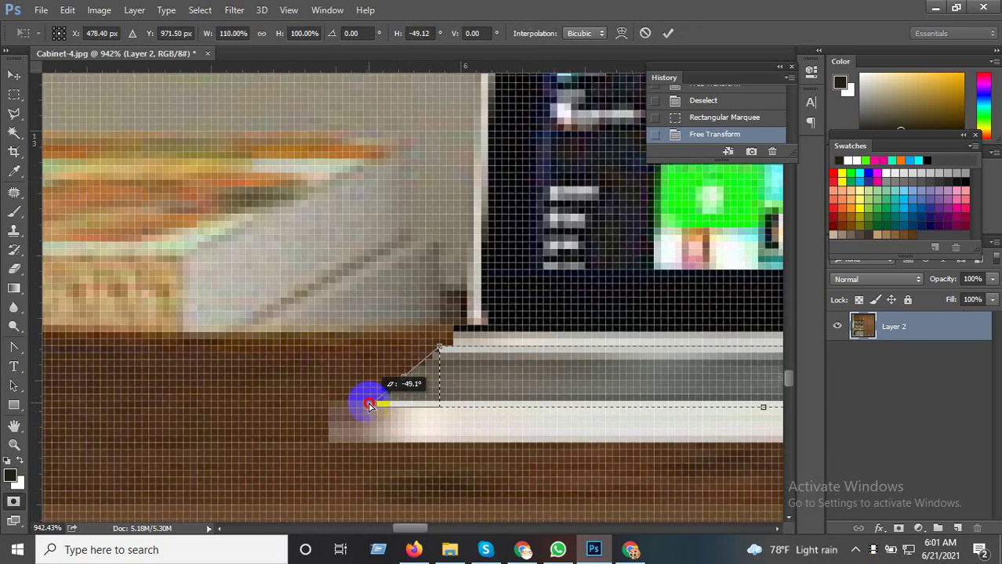
pyautogui.scroll(-2, 487, 438)
pyautogui.scroll(-2, 487, 439)
pyautogui.scroll(-2, 490, 441)
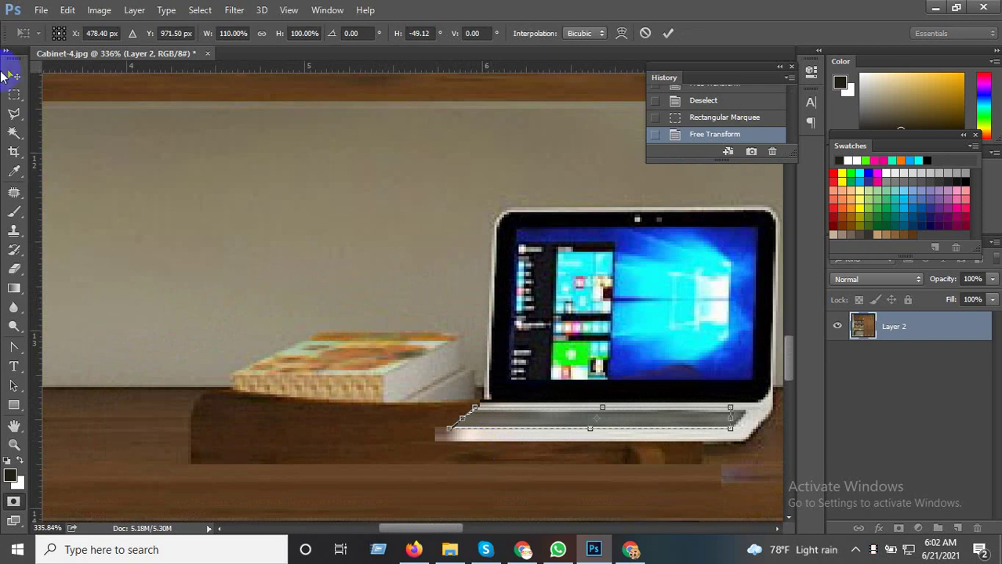
pyautogui.click(14, 94)
# Apply the skewed grey strip, deselect, and zoom in to inspect the rebuilt base
pyautogui.click(396, 213)
pyautogui.click(403, 384)
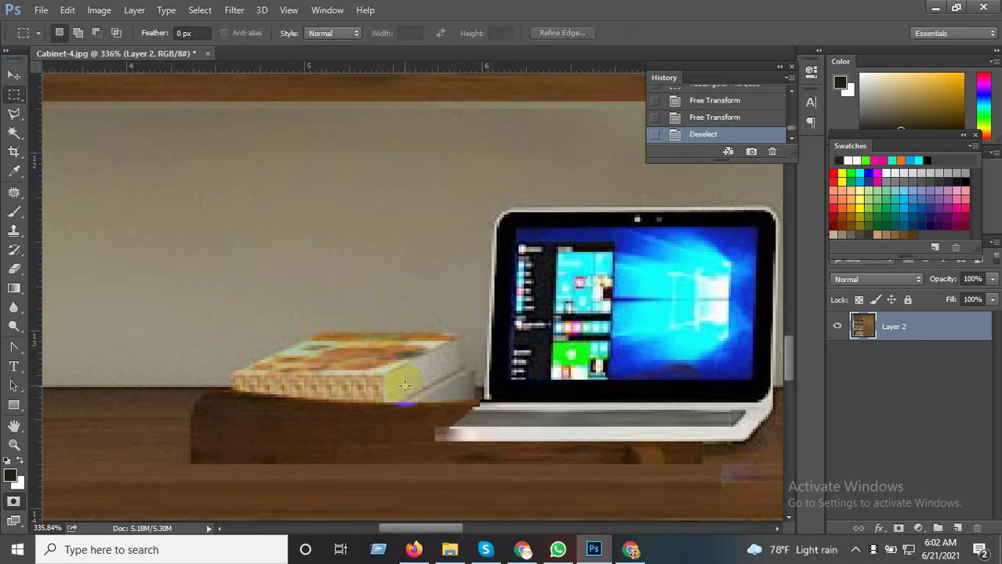
pyautogui.scroll(2, 404, 384)
pyautogui.scroll(2, 448, 410)
pyautogui.scroll(2, 478, 427)
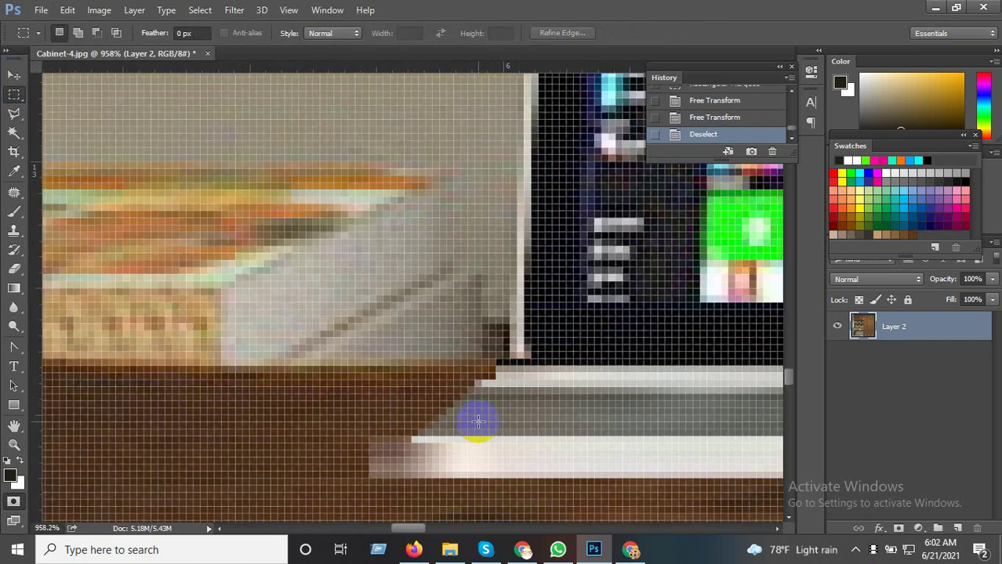
pyautogui.scroll(1, 478, 424)
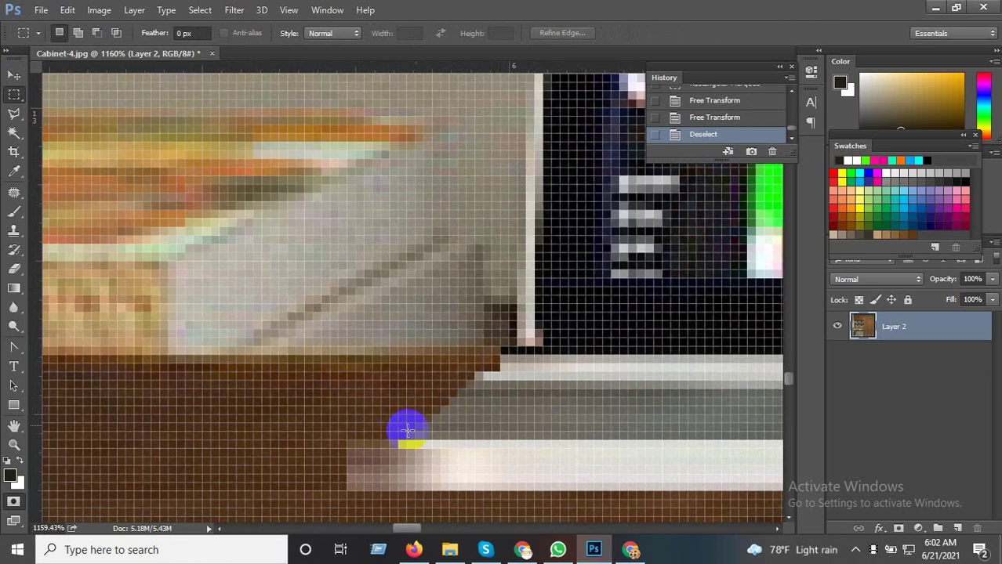
pyautogui.scroll(-2, 447, 409)
pyautogui.scroll(-1, 380, 409)
pyautogui.scroll(-1, 362, 420)
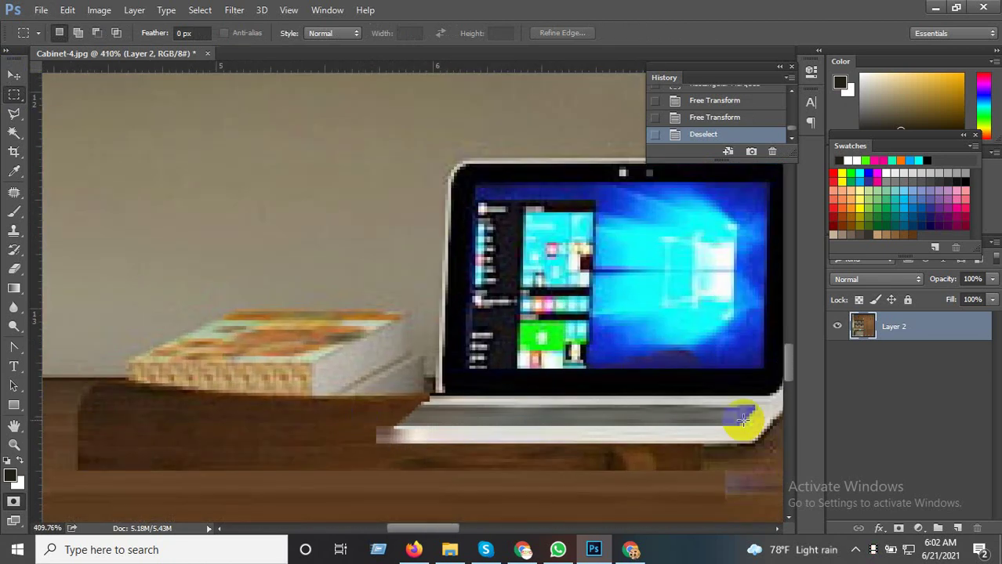
pyautogui.scroll(1, 756, 420)
pyautogui.scroll(1, 756, 421)
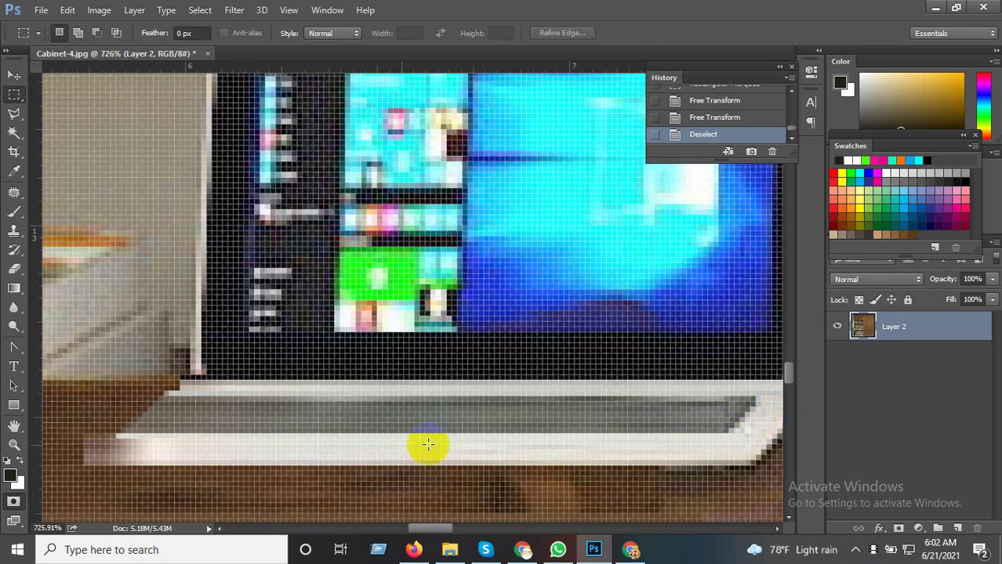
pyautogui.scroll(-2, 266, 439)
pyautogui.scroll(1, 188, 398)
pyautogui.scroll(1, 128, 319)
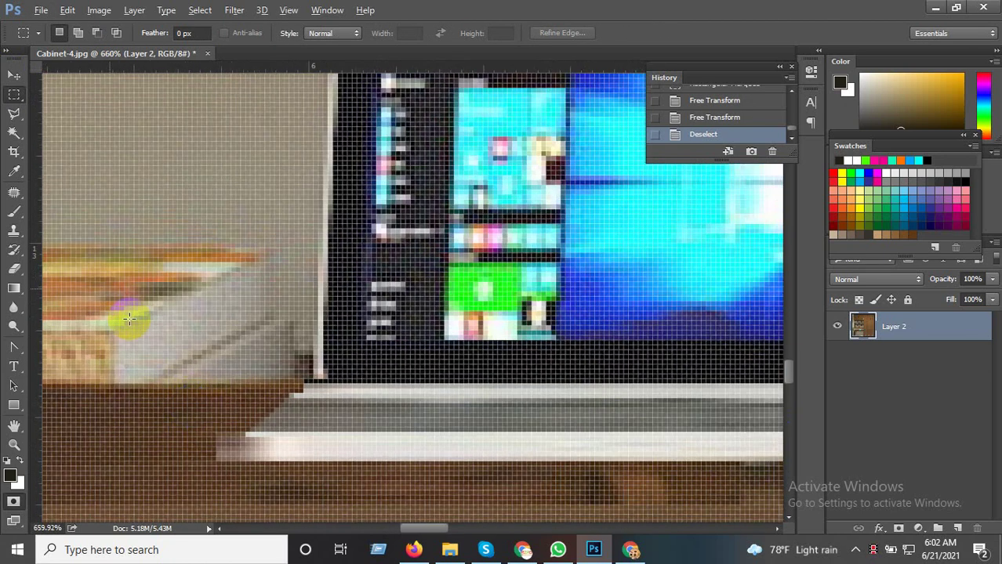
# Draw a Polygonal Lasso outline around the laptop corner gap, then undo it
pyautogui.click(14, 114)
pyautogui.scroll(1, 336, 391)
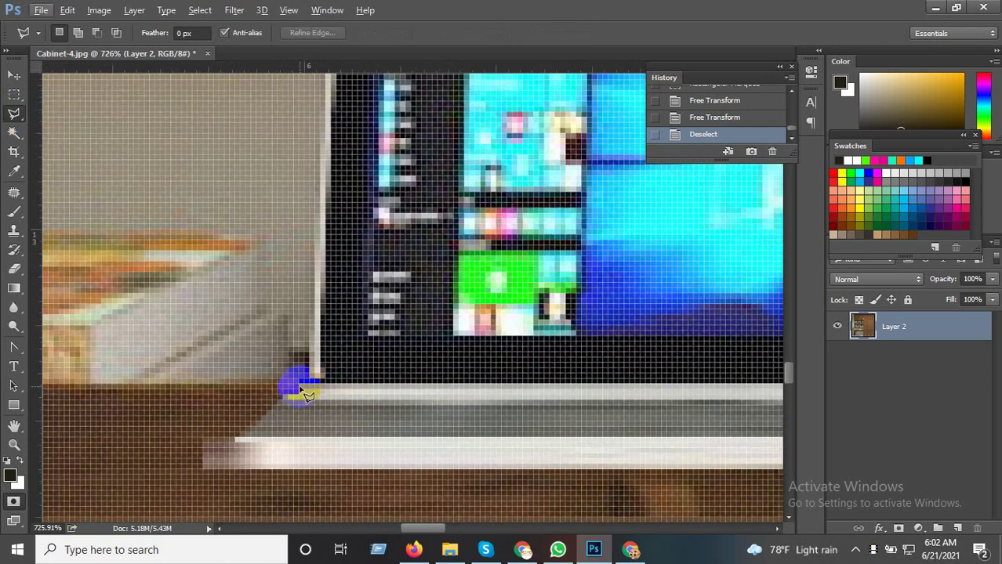
pyautogui.click(302, 384)
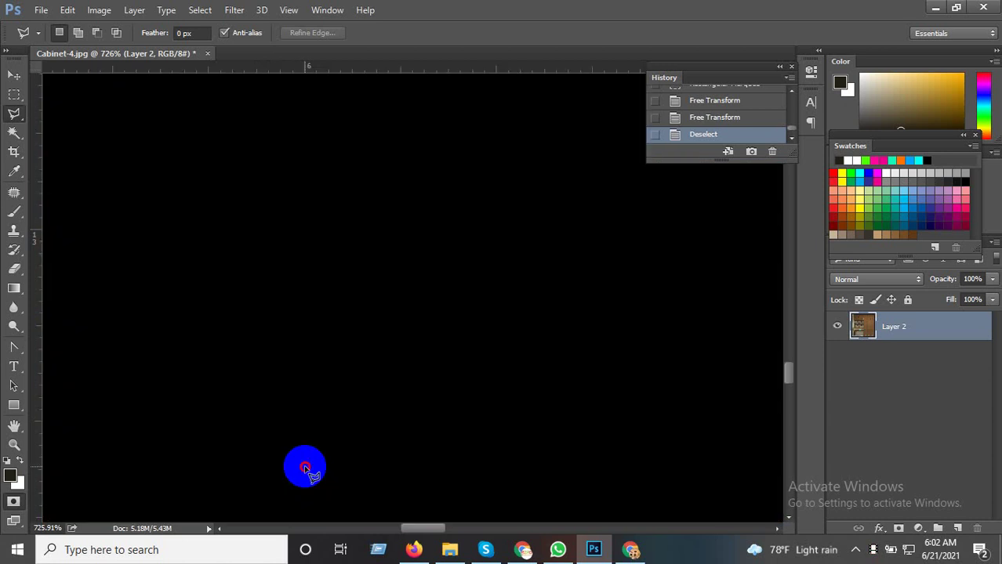
pyautogui.click(305, 468)
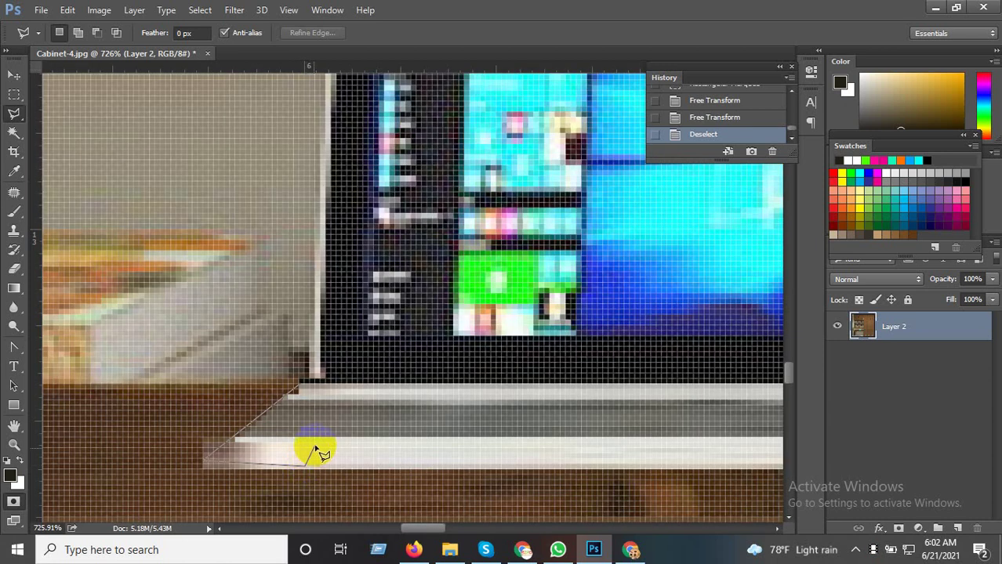
pyautogui.click(361, 392)
pyautogui.click(299, 388)
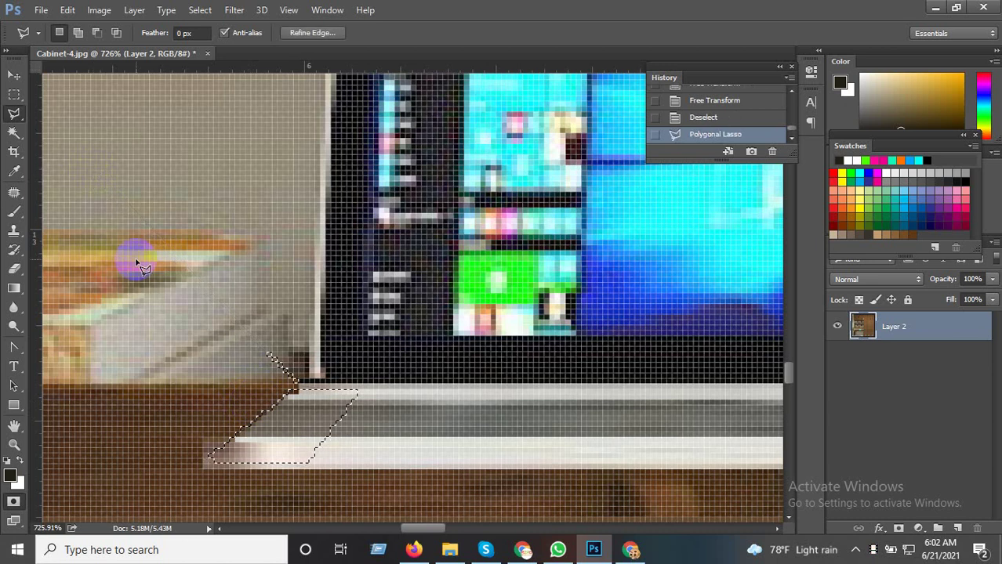
pyautogui.click(266, 352)
pyautogui.doubleClick(233, 425)
pyautogui.scroll(1, 233, 425)
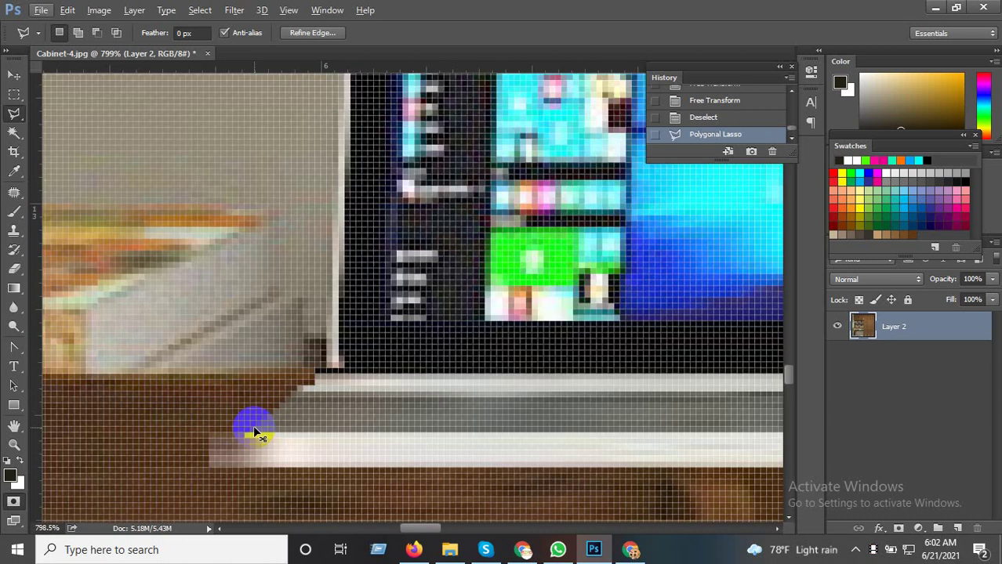
pyautogui.hotkey('ctrl', 'z')
# Redraw a four-point polygonal selection over the missing front-left corner
pyautogui.click(317, 382)
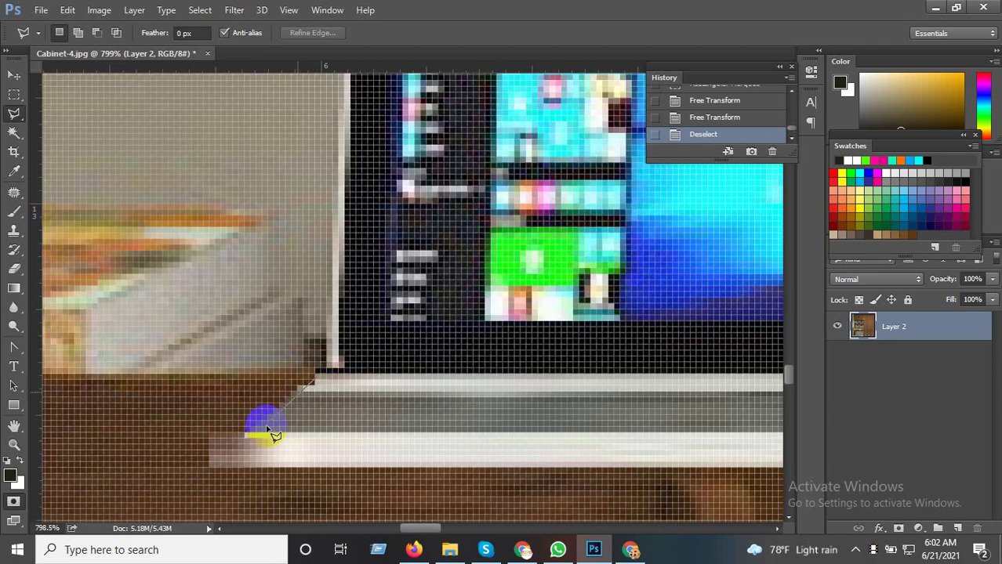
pyautogui.click(213, 464)
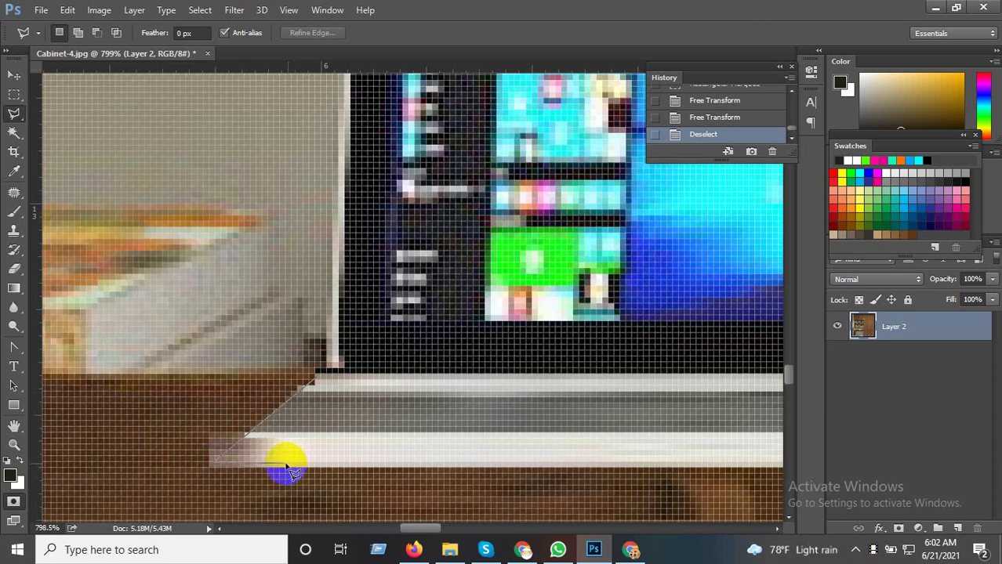
pyautogui.click(286, 464)
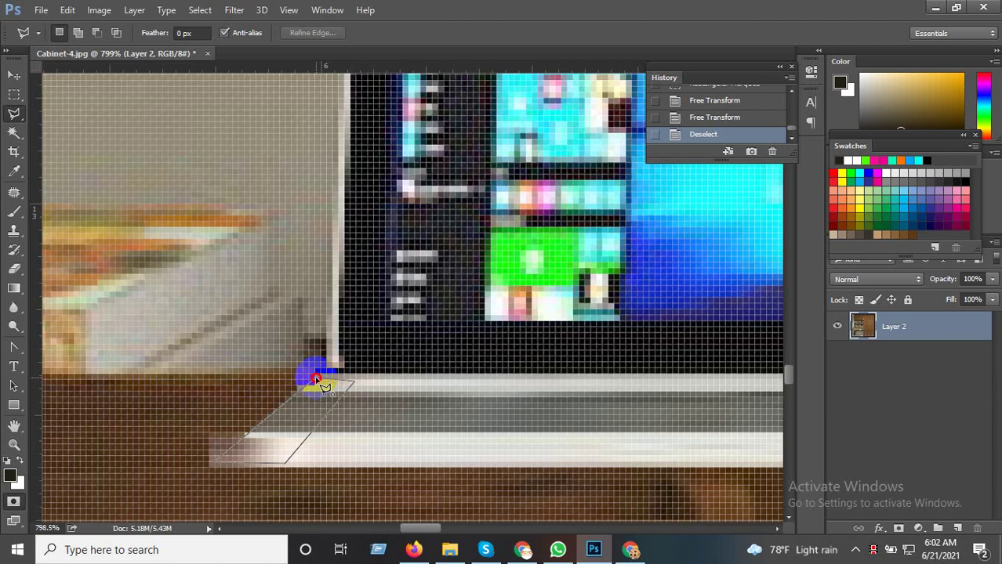
pyautogui.click(316, 381)
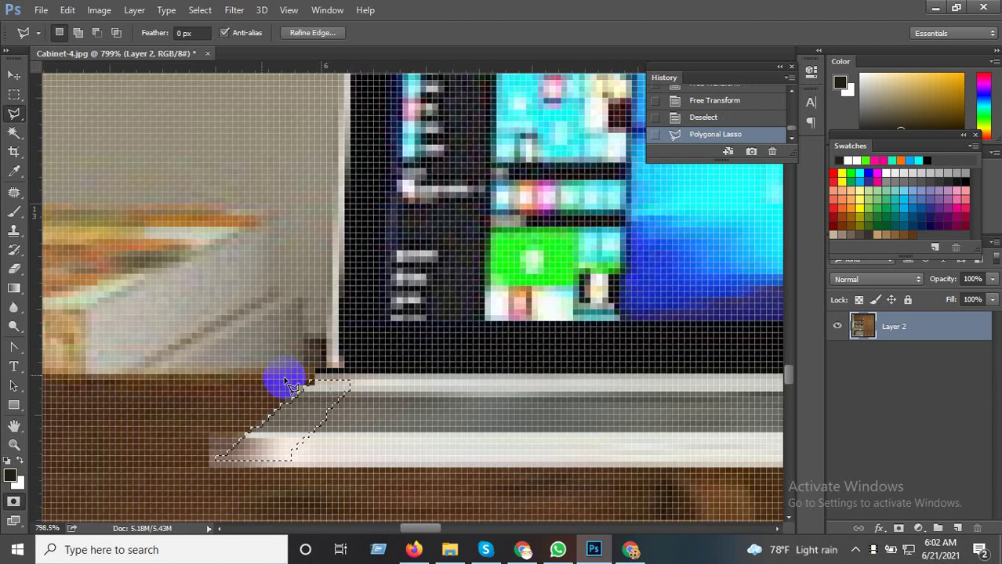
# Sample the base's light grey with the Eyedropper and fill the corner selection
pyautogui.click(13, 171)
pyautogui.click(373, 453)
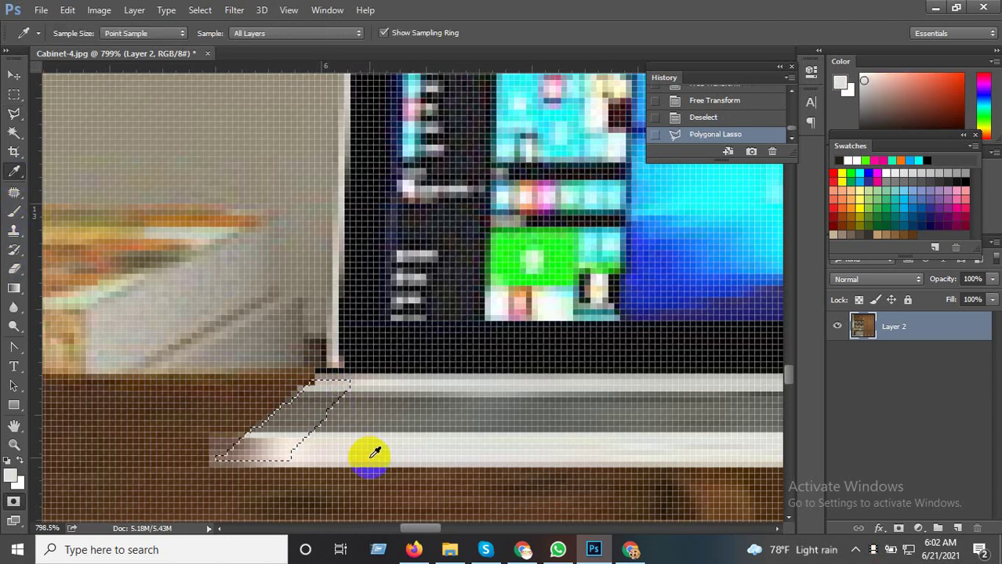
pyautogui.hotkey('alt', 'BackSpace')
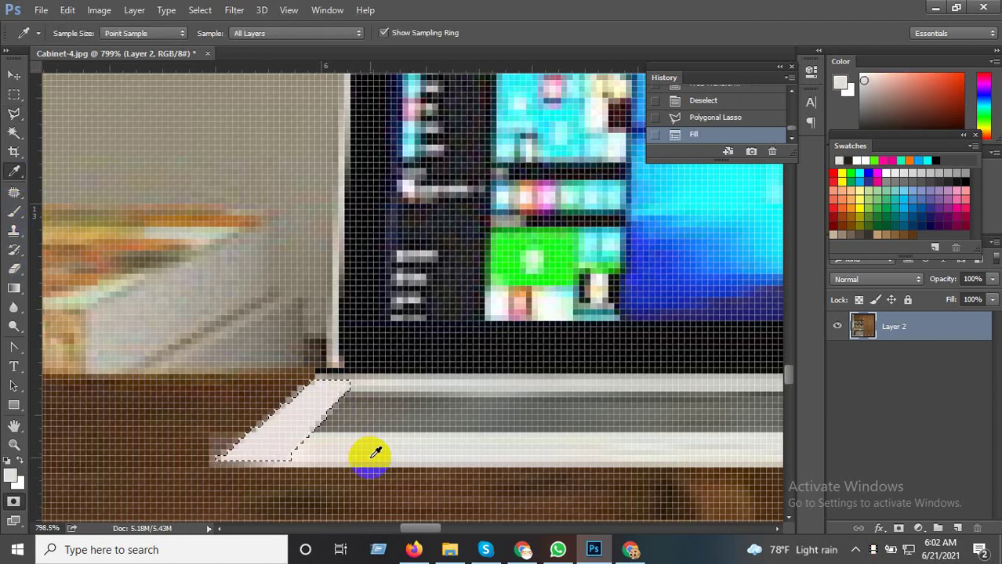
pyautogui.scroll(-3, 373, 453)
pyautogui.scroll(-3, 373, 453)
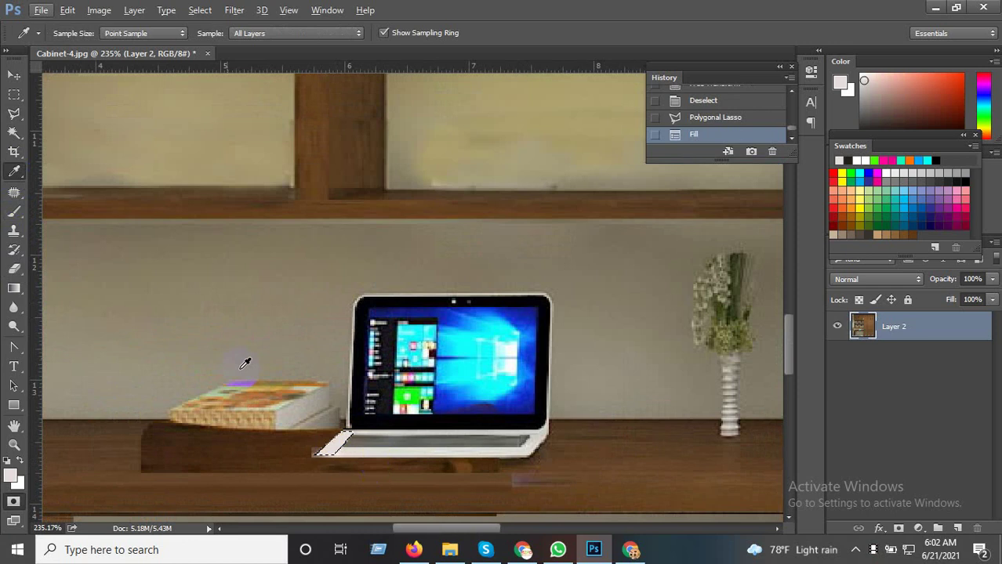
# Deselect the patched corner with Ctrl+D and zoom around to inspect the laptop and desk
pyautogui.click(14, 94)
pyautogui.hotkey('ctrl', 'd')
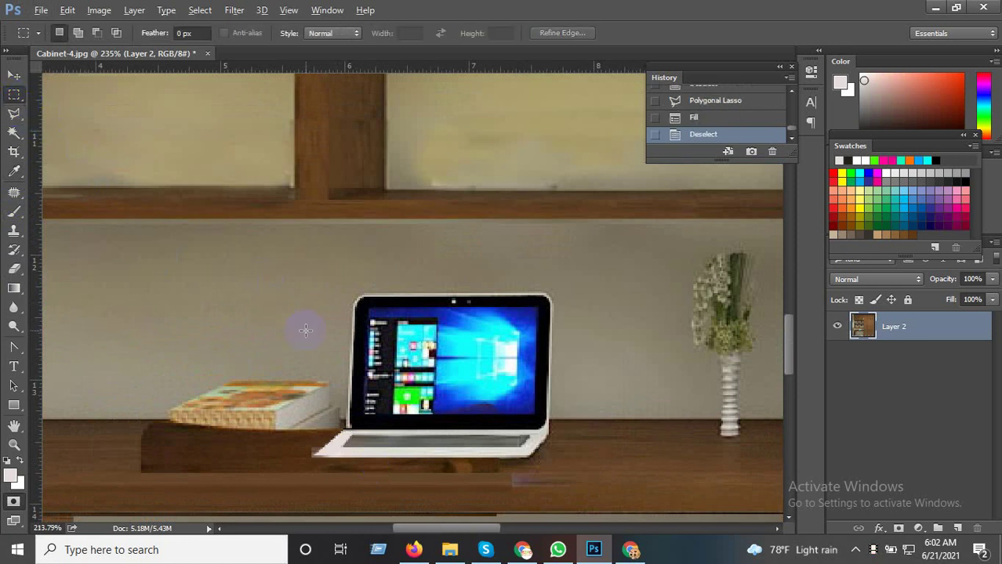
pyautogui.scroll(-2, 565, 448)
pyautogui.hscroll(-2, 564, 449)
pyautogui.hscroll(-1, 353, 461)
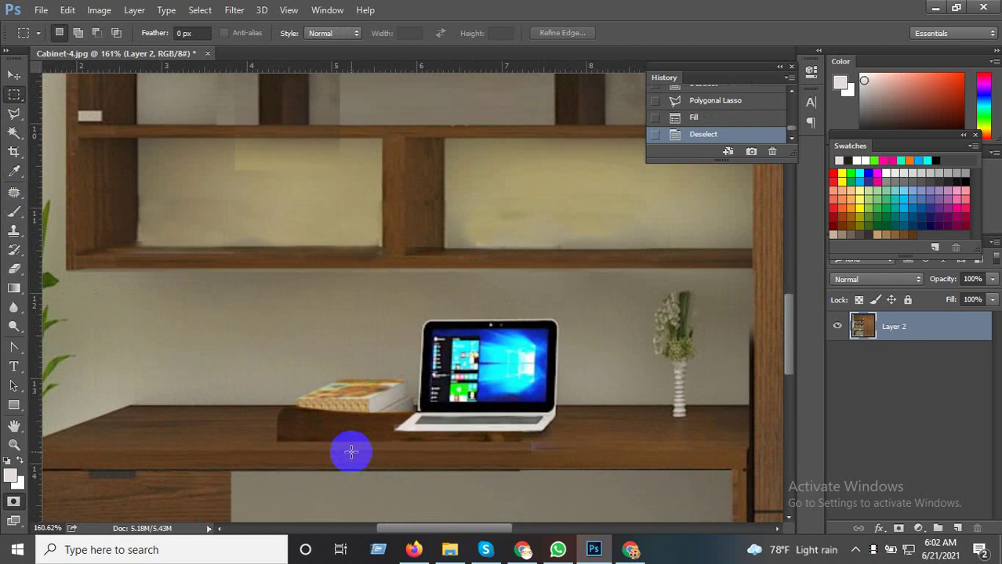
pyautogui.scroll(1, 482, 473)
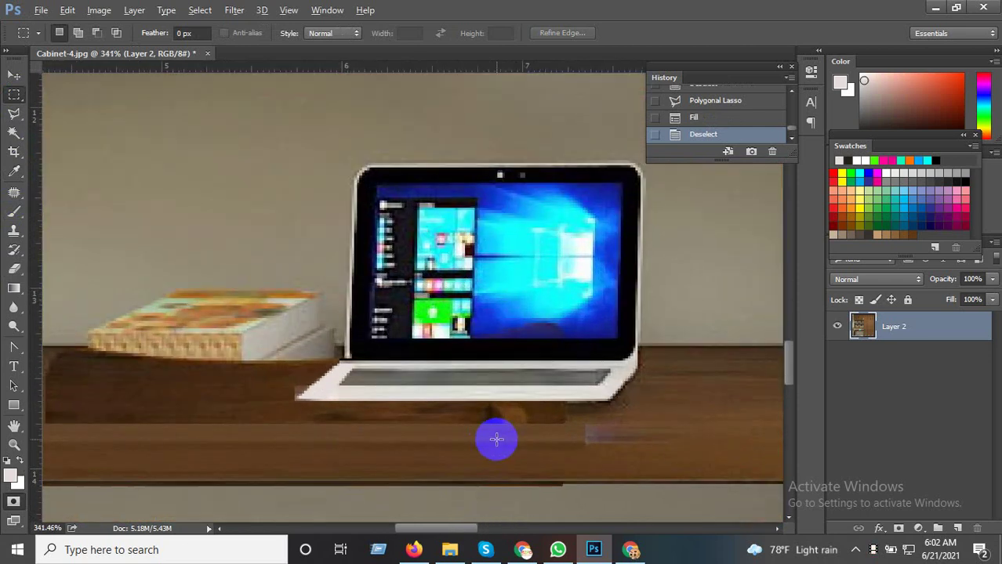
pyautogui.scroll(1, 489, 446)
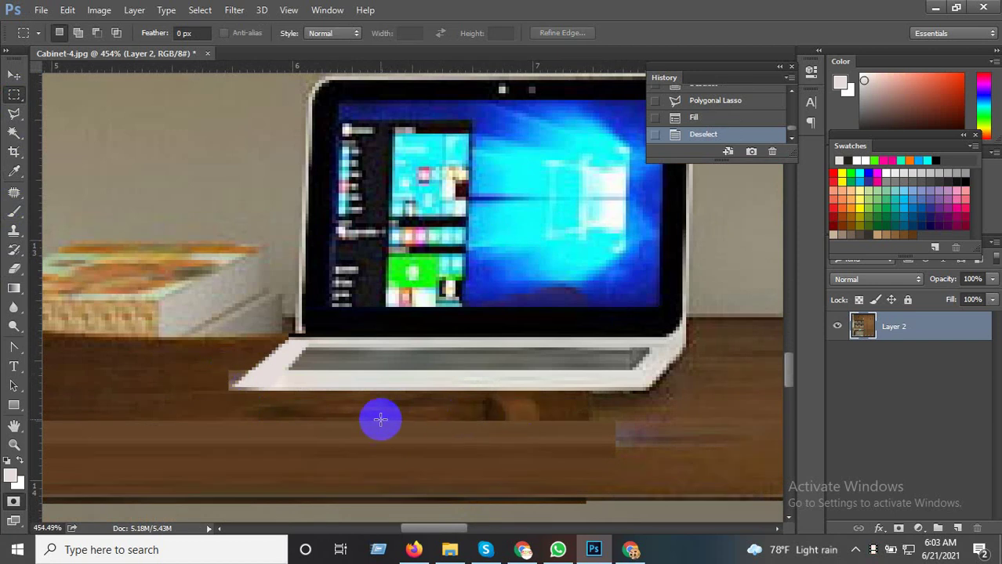
pyautogui.scroll(-1, 329, 426)
pyautogui.scroll(-1, 330, 426)
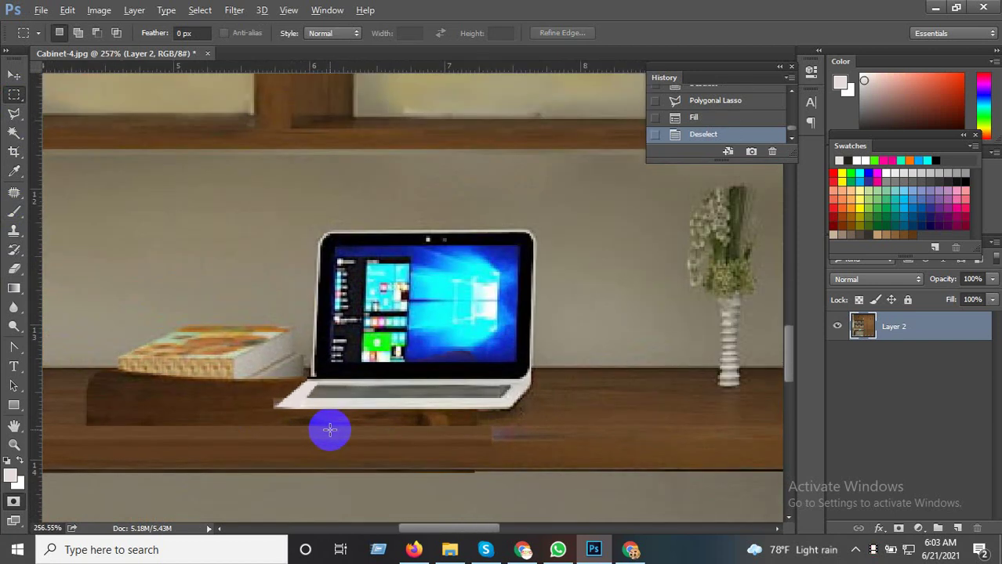
# Copy a desk-wood strip to a new layer and move it under the laptop's front edge
pyautogui.moveTo(533, 417); pyautogui.dragTo(761, 430)
pyautogui.click(14, 75)
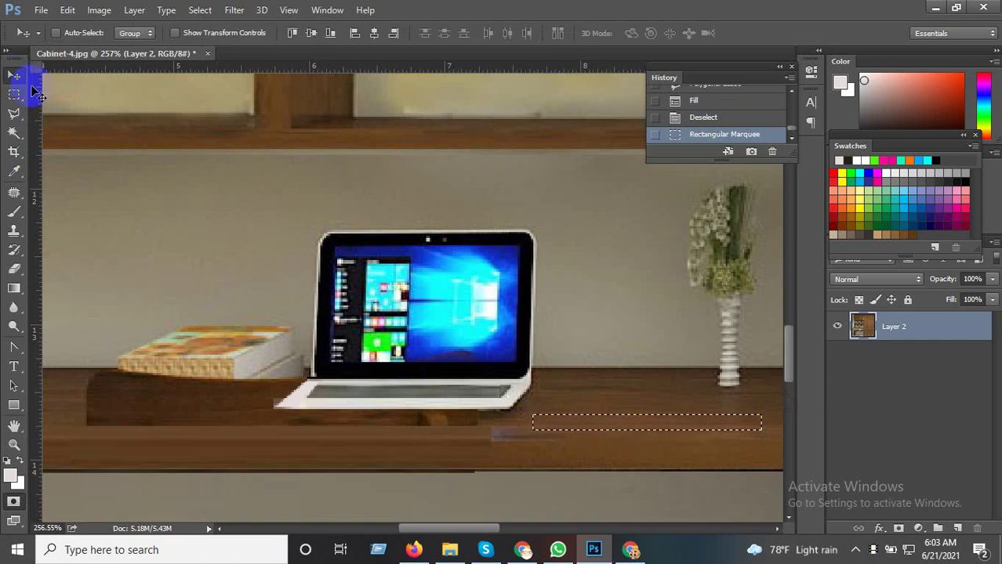
pyautogui.hotkey('ctrl', 'c')
pyautogui.hotkey('ctrl', 'v')
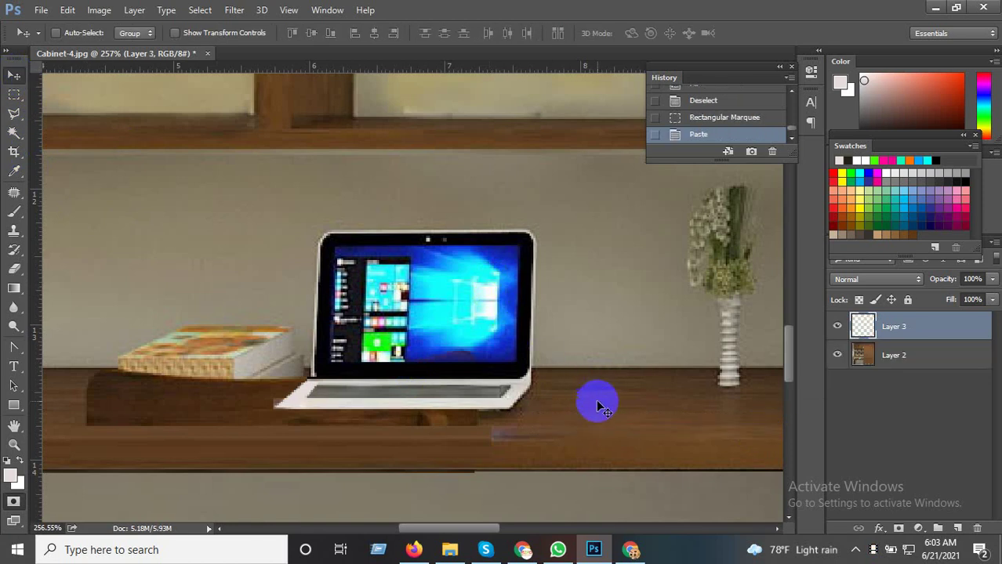
pyautogui.moveTo(598, 424); pyautogui.dragTo(324, 421)
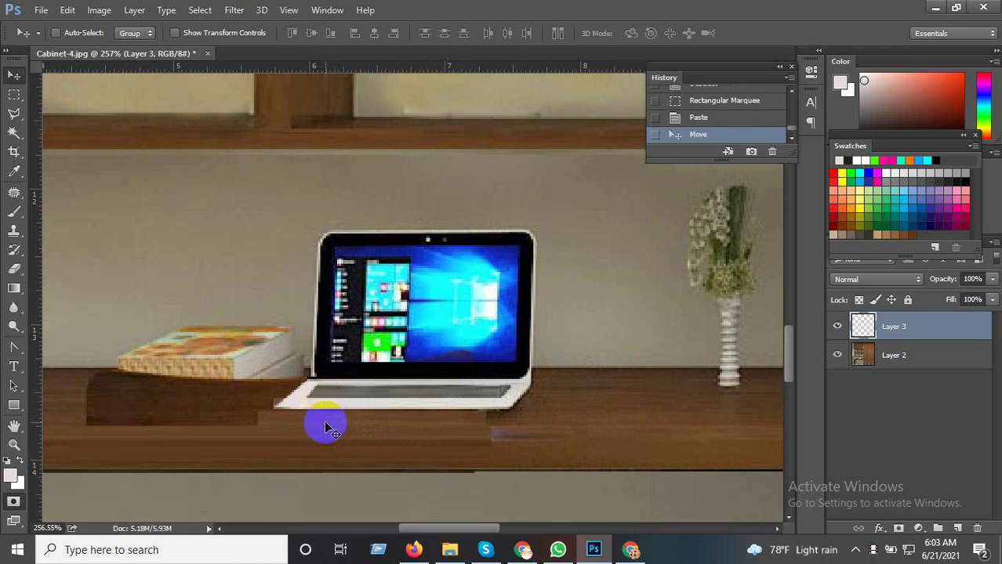
pyautogui.scroll(2, 428, 420)
pyautogui.scroll(2, 501, 428)
# Stretch the pasted wood strip to 192.56% width and apply the transform
pyautogui.hotkey('ctrl', 't')
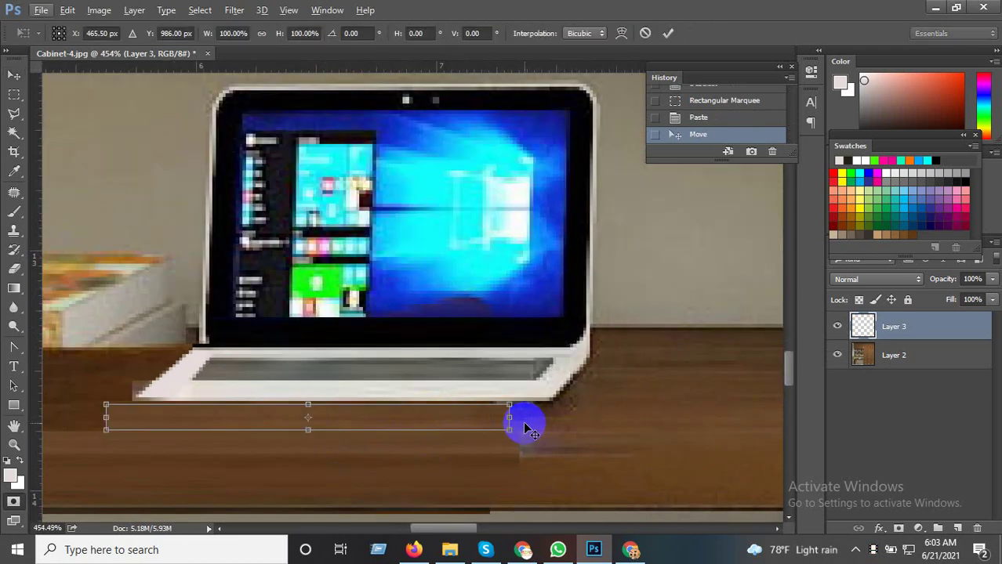
pyautogui.moveTo(509, 419); pyautogui.dragTo(553, 419)
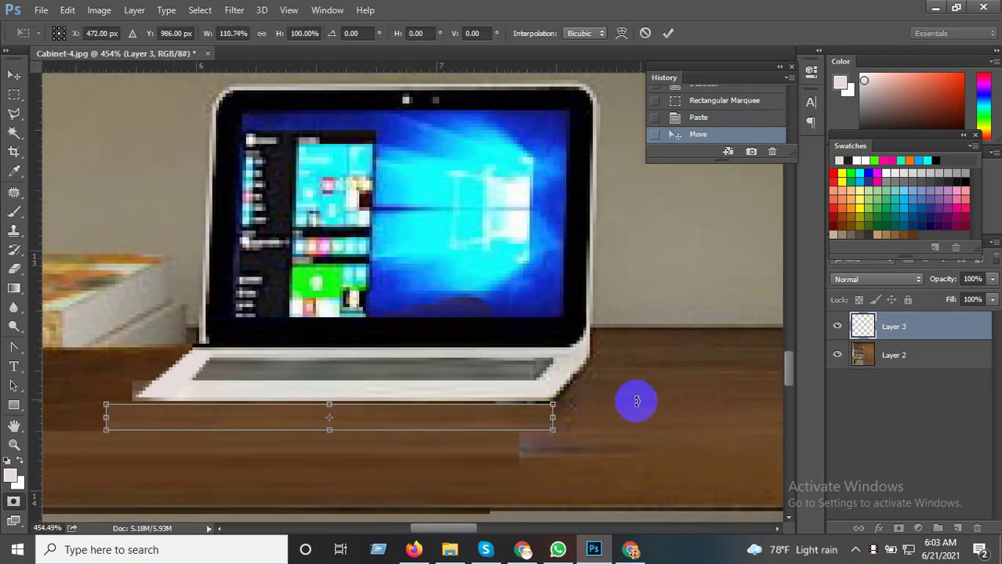
pyautogui.scroll(-2, 657, 408)
pyautogui.scroll(-2, 656, 407)
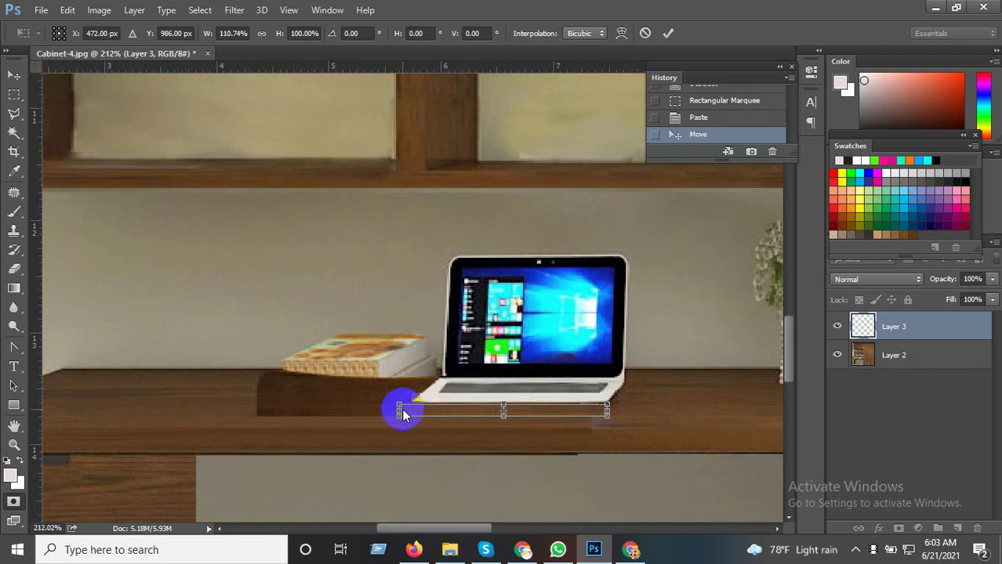
pyautogui.moveTo(398, 410); pyautogui.dragTo(245, 409)
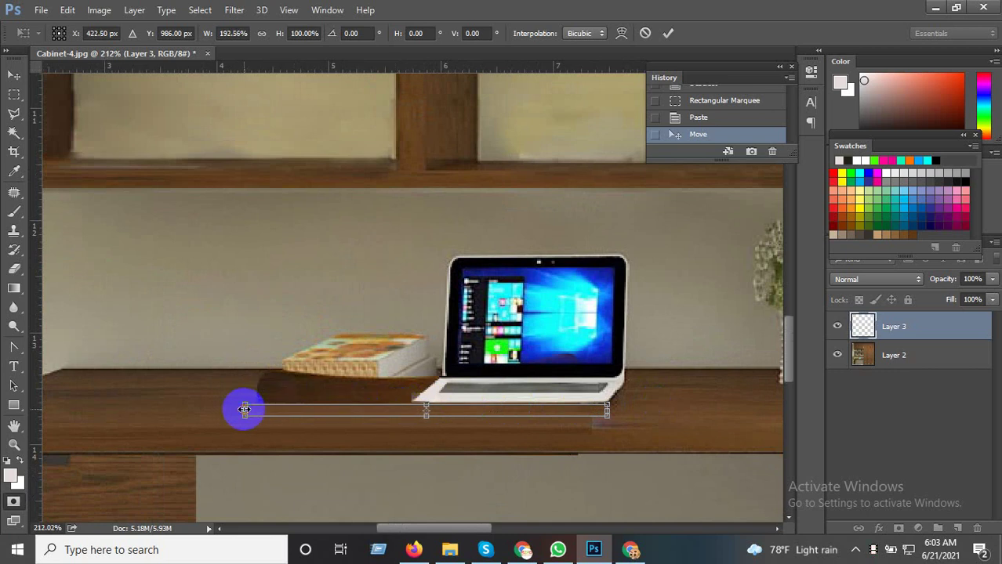
pyautogui.click(14, 94)
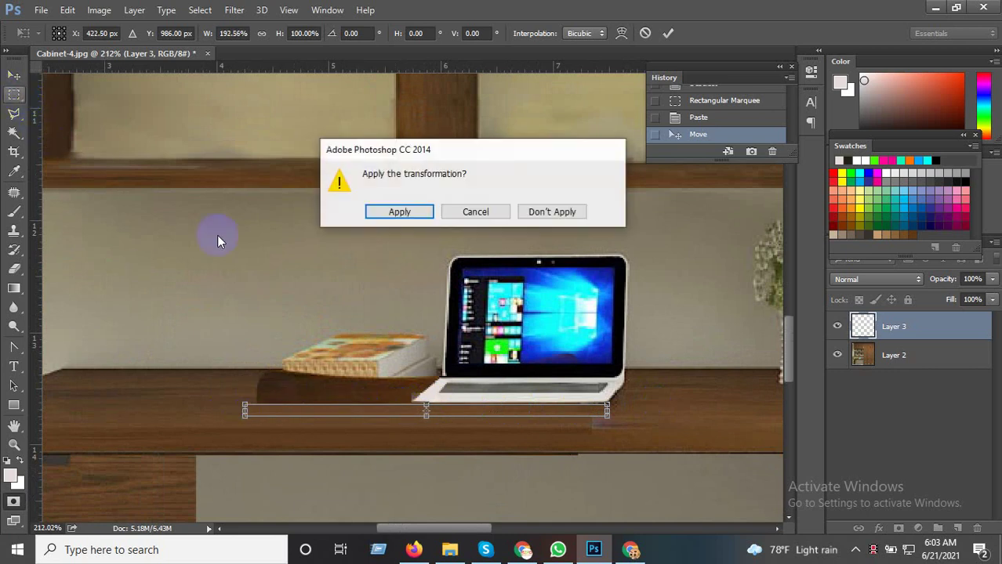
pyautogui.click(396, 212)
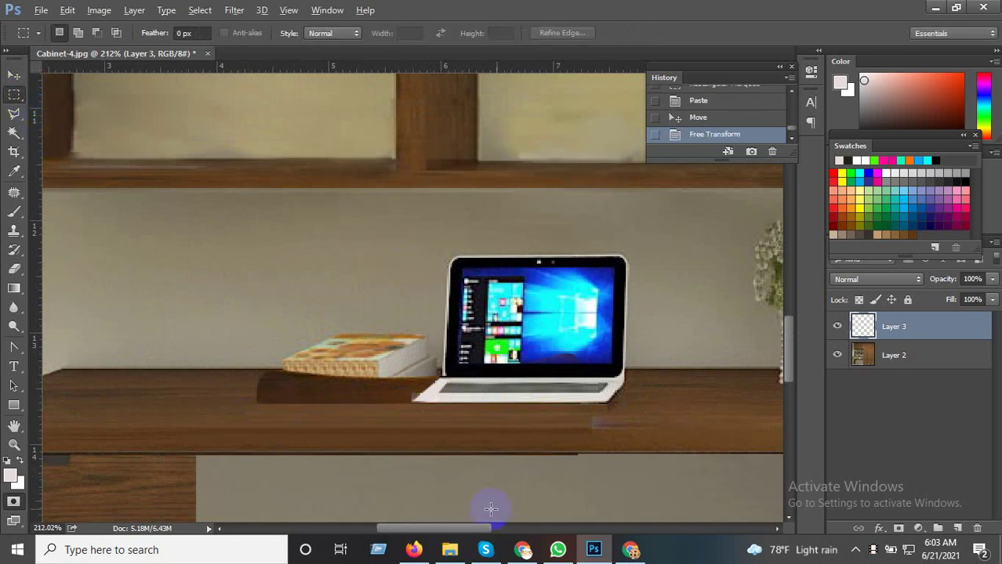
pyautogui.scroll(-2, 513, 510)
pyautogui.scroll(2, 246, 429)
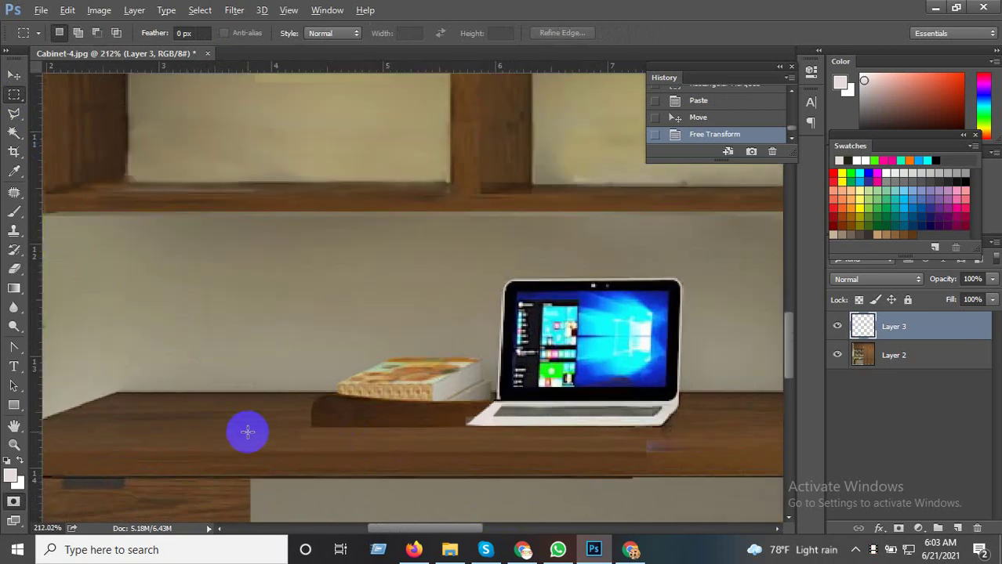
pyautogui.scroll(2, 246, 429)
# Marquee the book stack's bottom strip, undo a stray paste, and merge all visible layers
pyautogui.scroll(2, 245, 428)
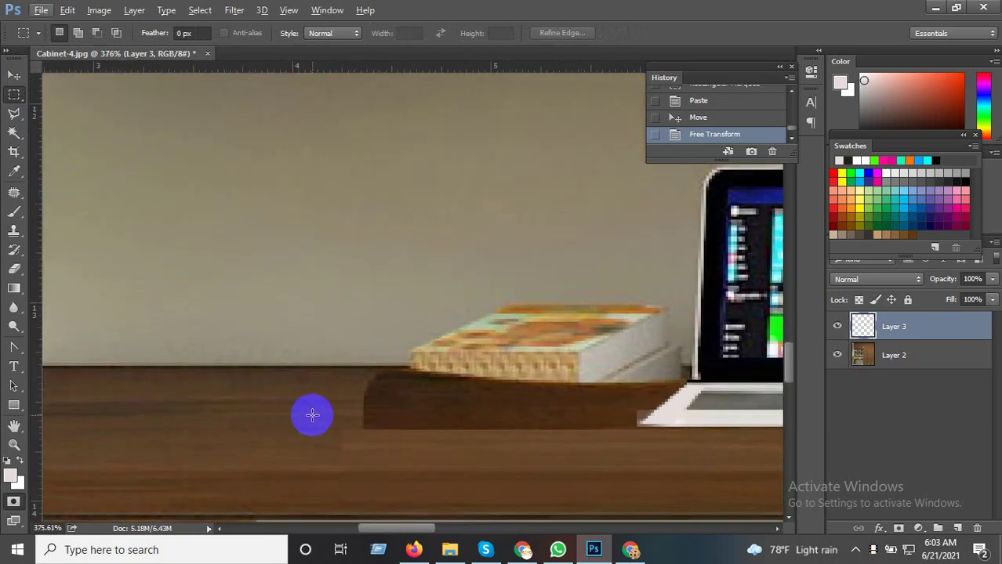
pyautogui.moveTo(414, 353); pyautogui.dragTo(558, 367)
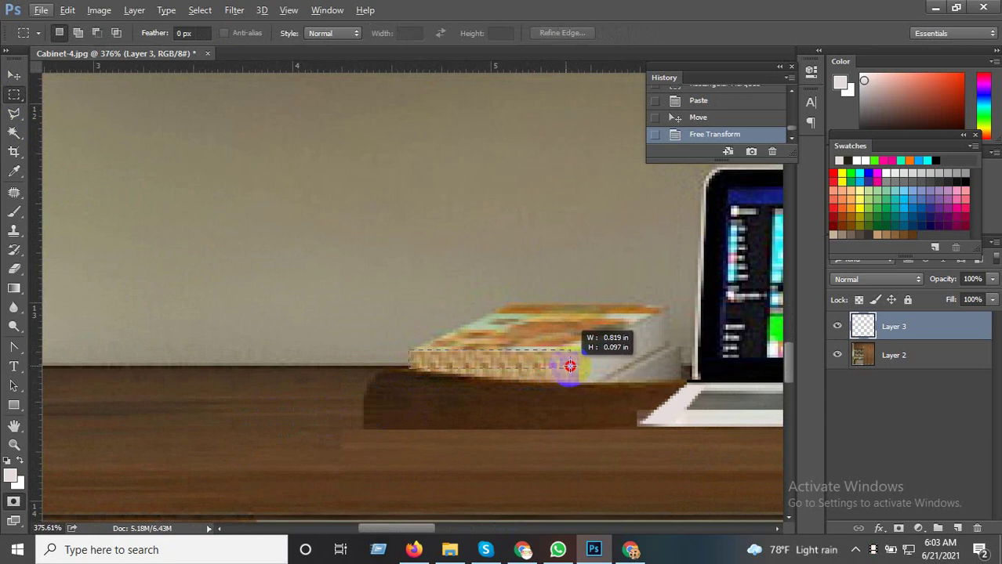
pyautogui.moveTo(558, 367); pyautogui.dragTo(577, 370)
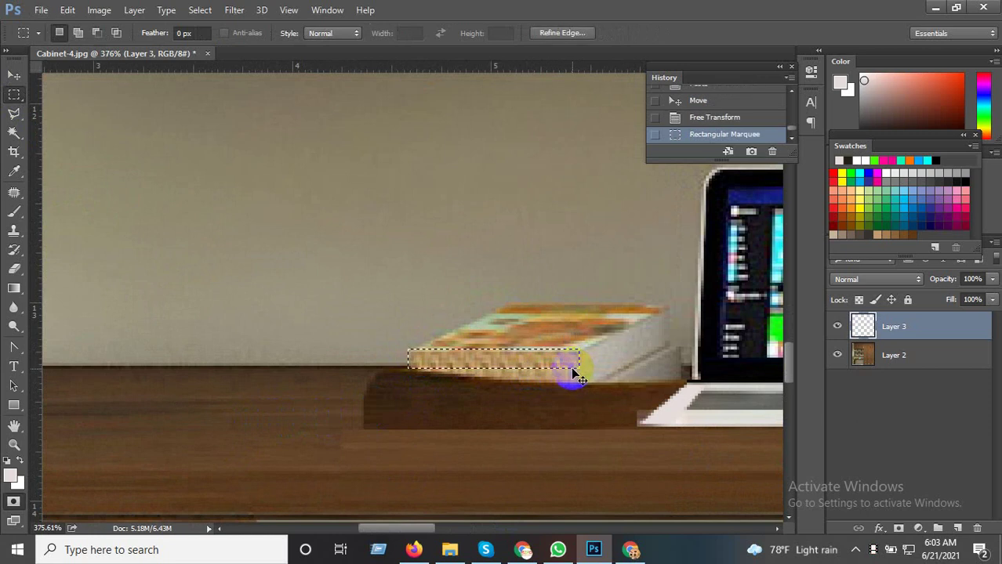
pyautogui.hotkey('ctrl', 'v')
pyautogui.hotkey('ctrl', 'z')
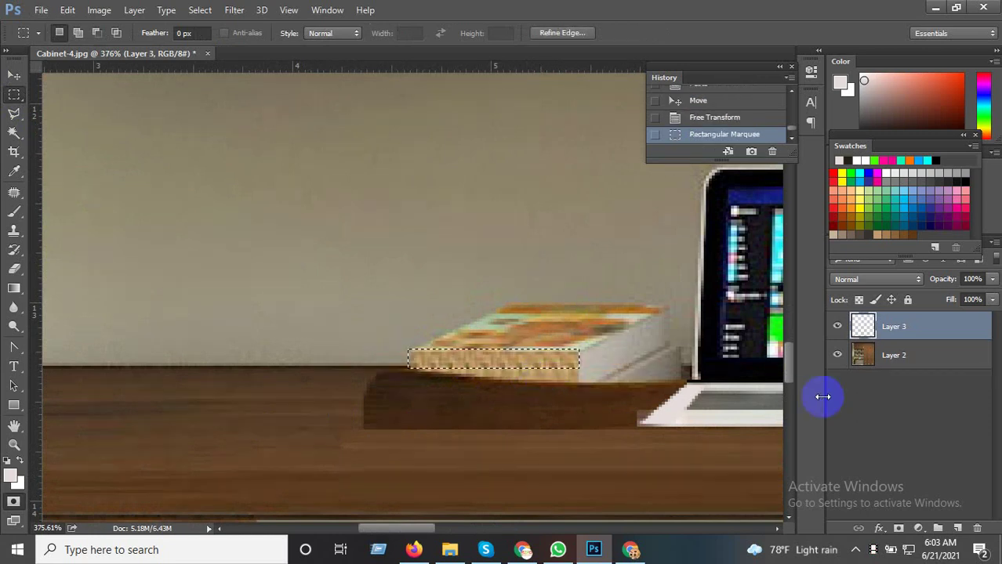
pyautogui.click(894, 365)
pyautogui.hotkey('ctrl', 'v')
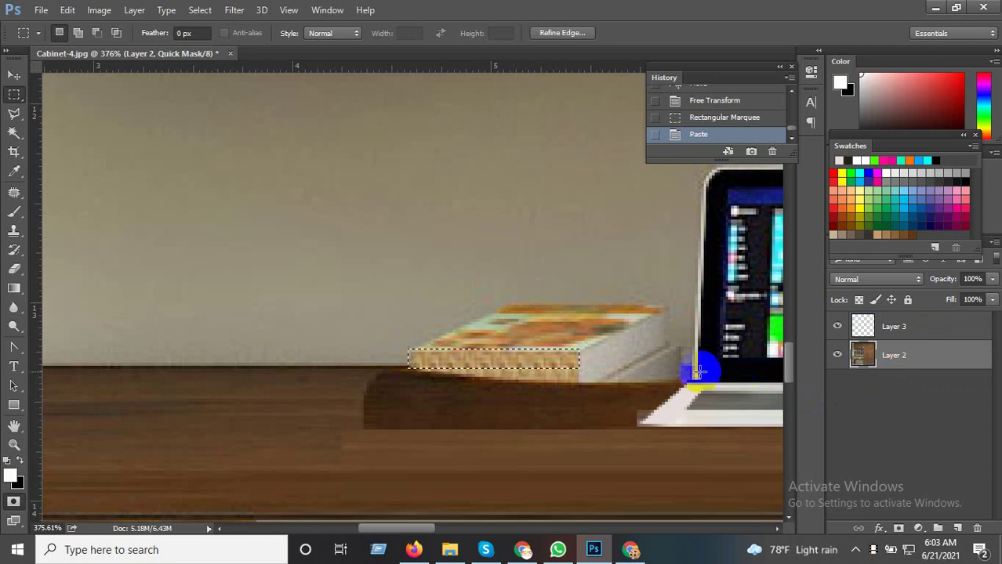
pyautogui.keyDown('ctrl'); pyautogui.click(514, 366); pyautogui.keyUp('ctrl')
pyautogui.click(446, 212)
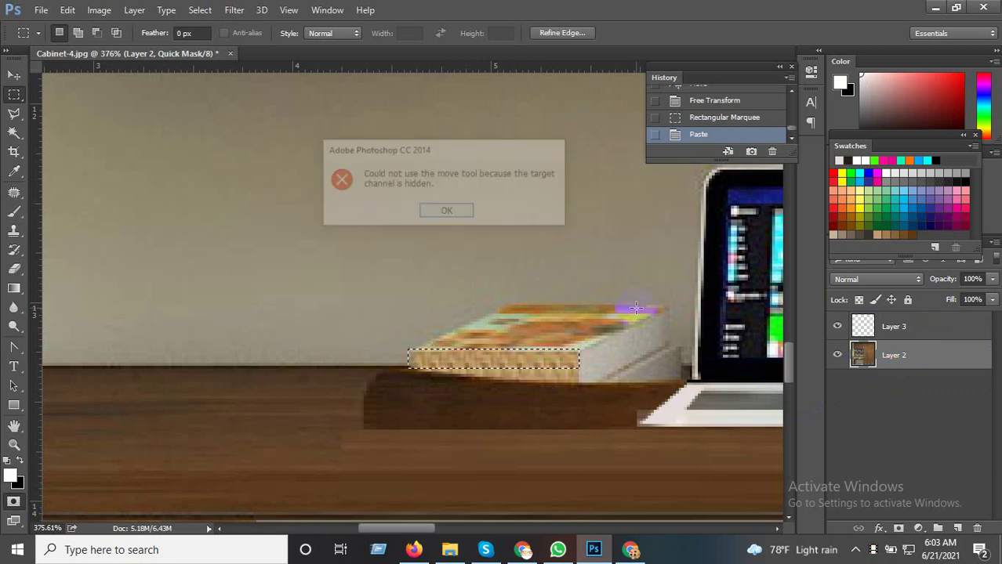
pyautogui.rightClick(923, 357)
pyautogui.click(693, 443)
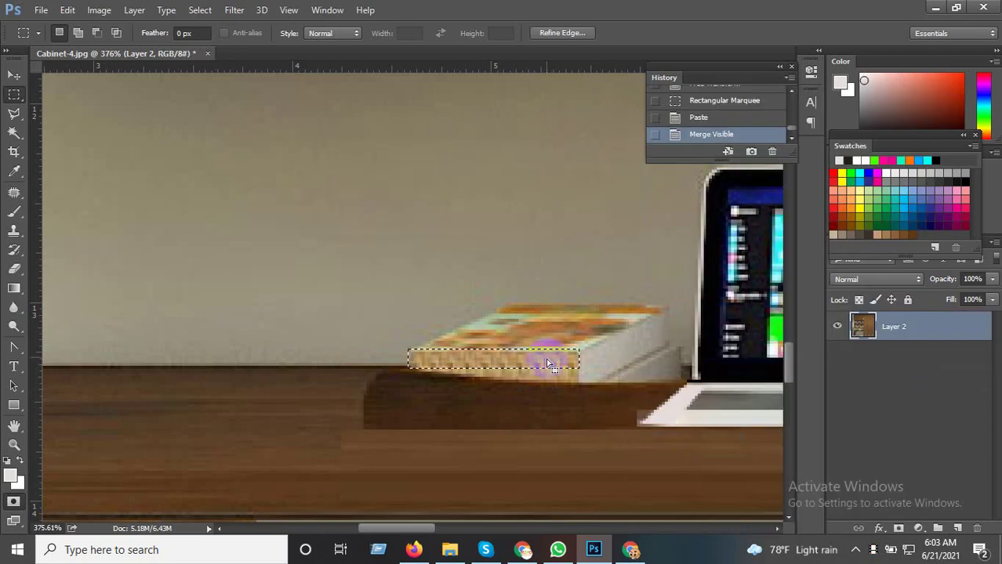
# Alt-drag a copy of the bottom strip slightly lower to thicken the stack, then deselect
pyautogui.press('v')
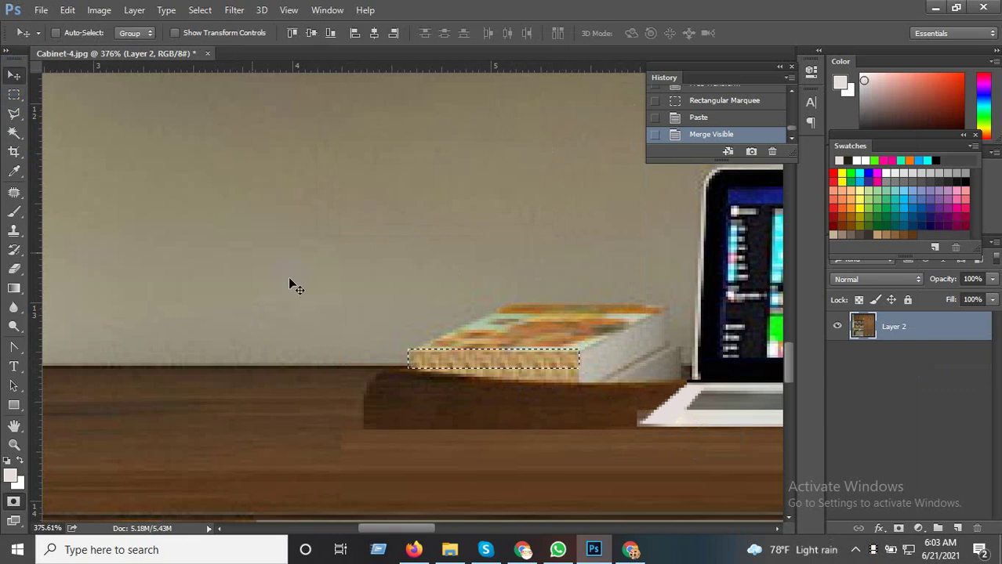
pyautogui.scroll(2, 441, 372)
pyautogui.moveTo(496, 365); pyautogui.dragTo(495, 392)
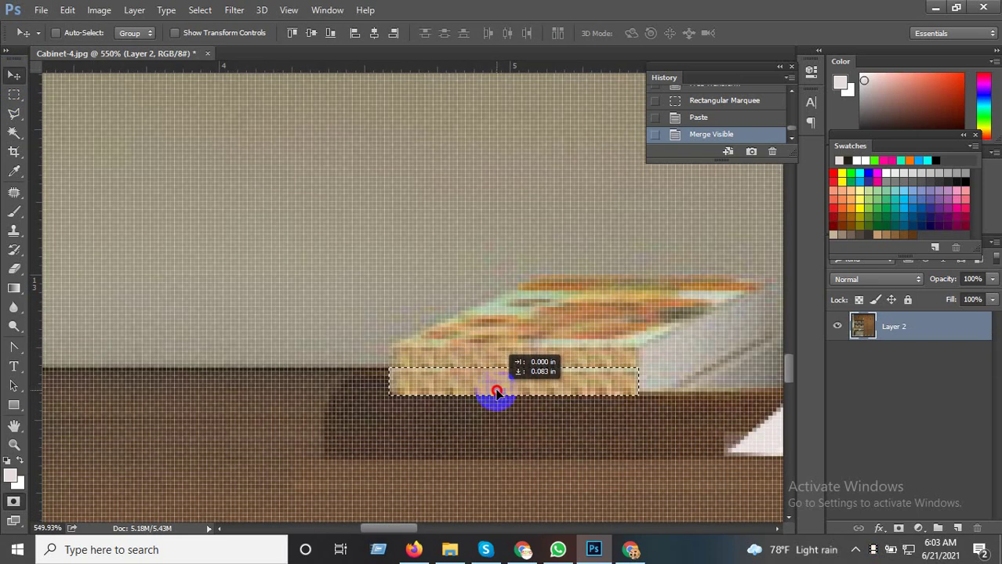
pyautogui.moveTo(498, 390); pyautogui.dragTo(497, 387)
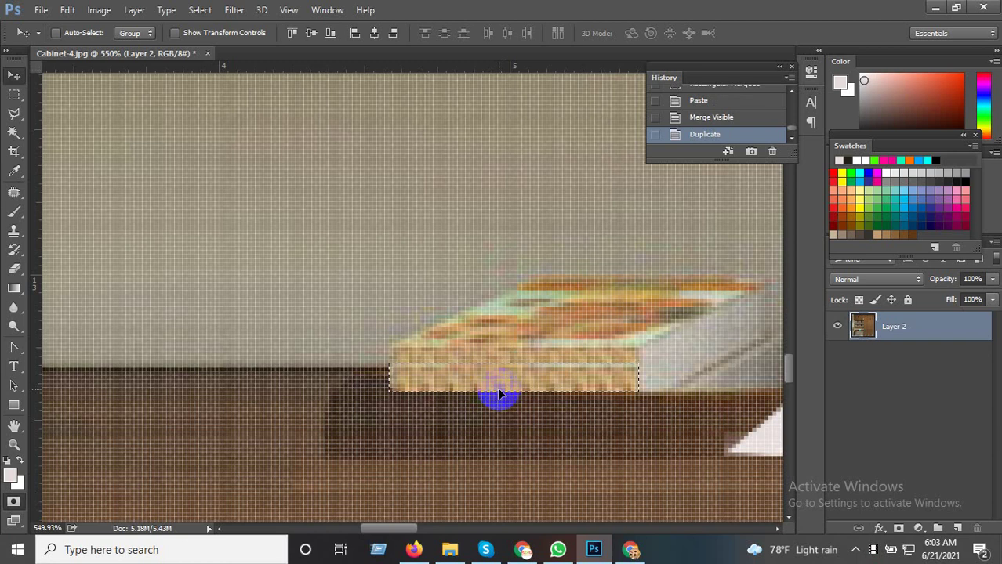
pyautogui.click(14, 94)
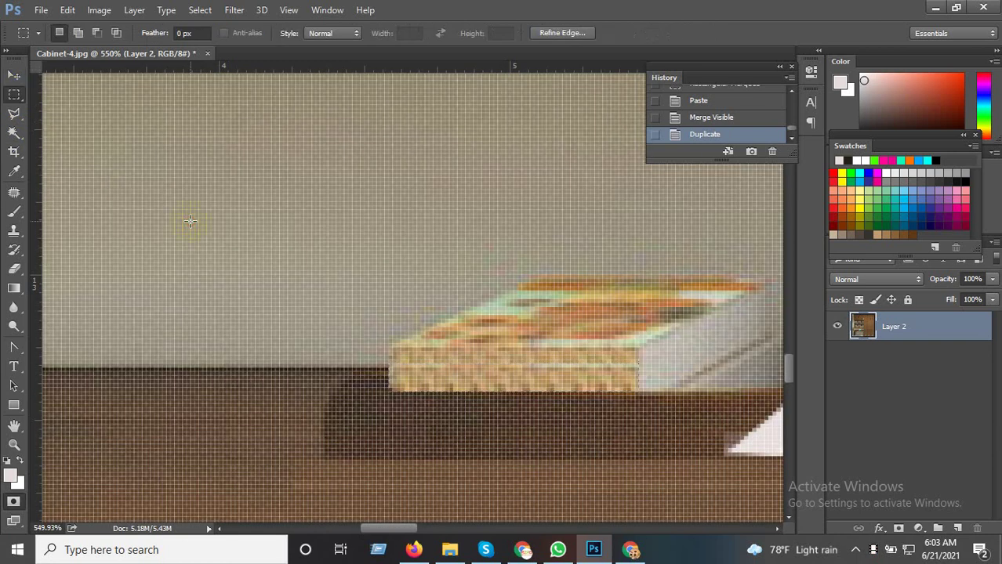
pyautogui.click(429, 449)
pyautogui.scroll(-3, 470, 454)
pyautogui.scroll(-2, 548, 471)
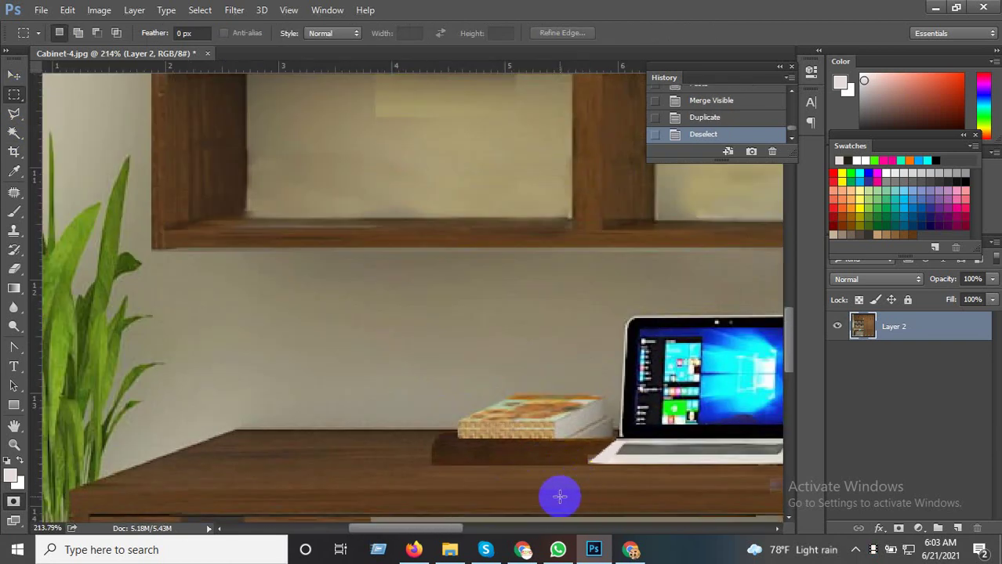
pyautogui.scroll(2, 558, 496)
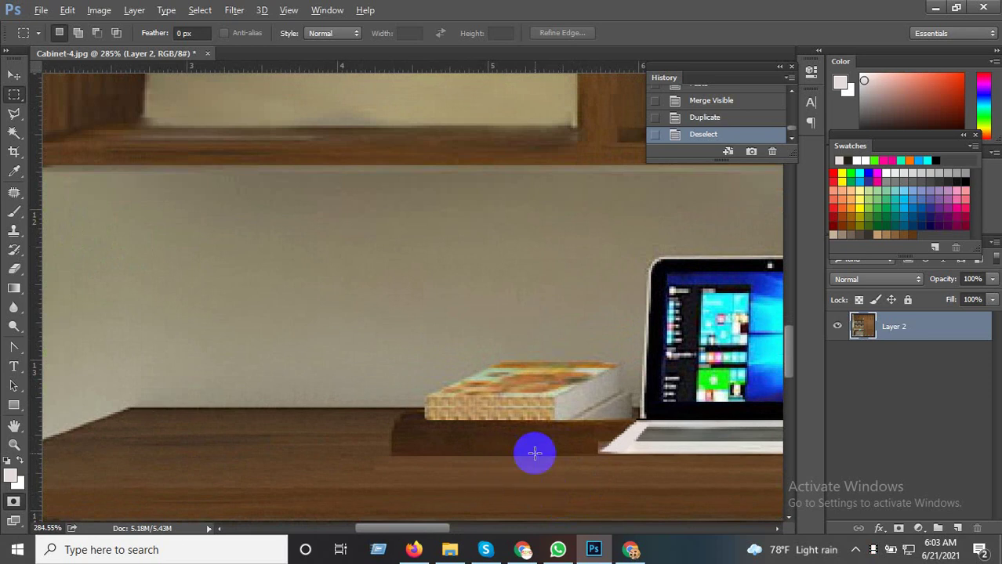
pyautogui.scroll(2, 536, 455)
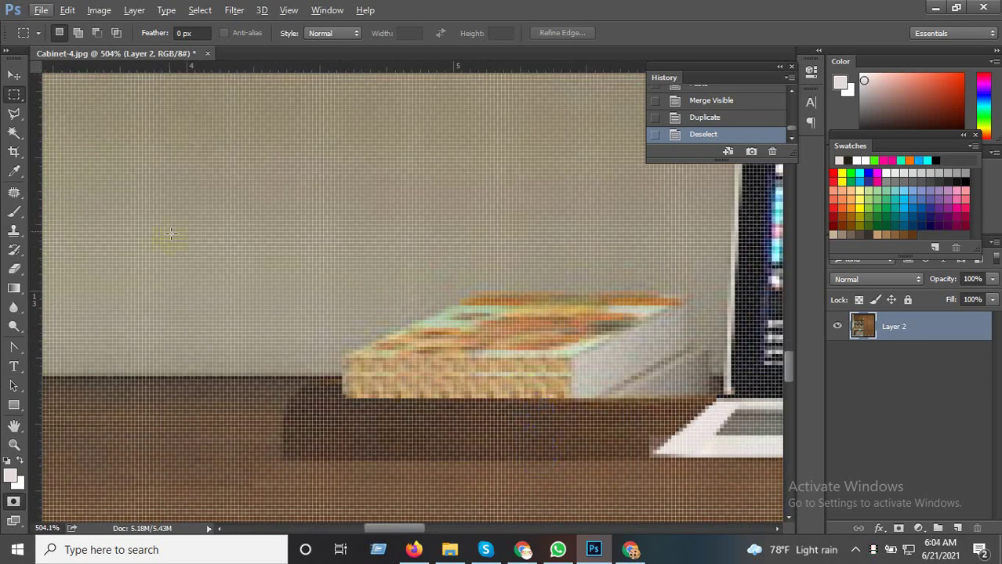
pyautogui.click(14, 76)
pyautogui.scroll(1, 472, 402)
# Copy the book stack's front strip onto a new layer and move it down below the book
pyautogui.scroll(1, 476, 394)
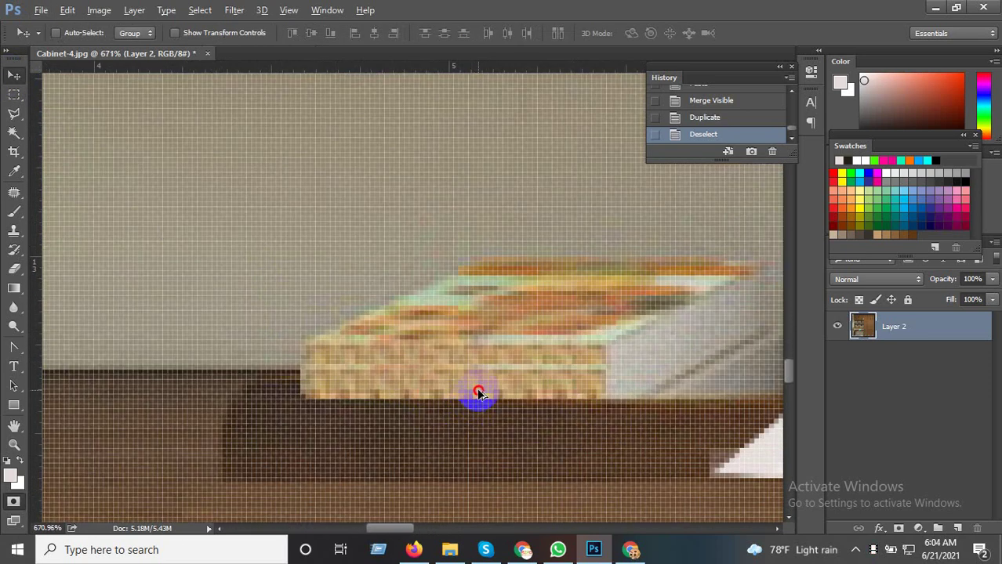
pyautogui.moveTo(476, 393); pyautogui.dragTo(480, 415)
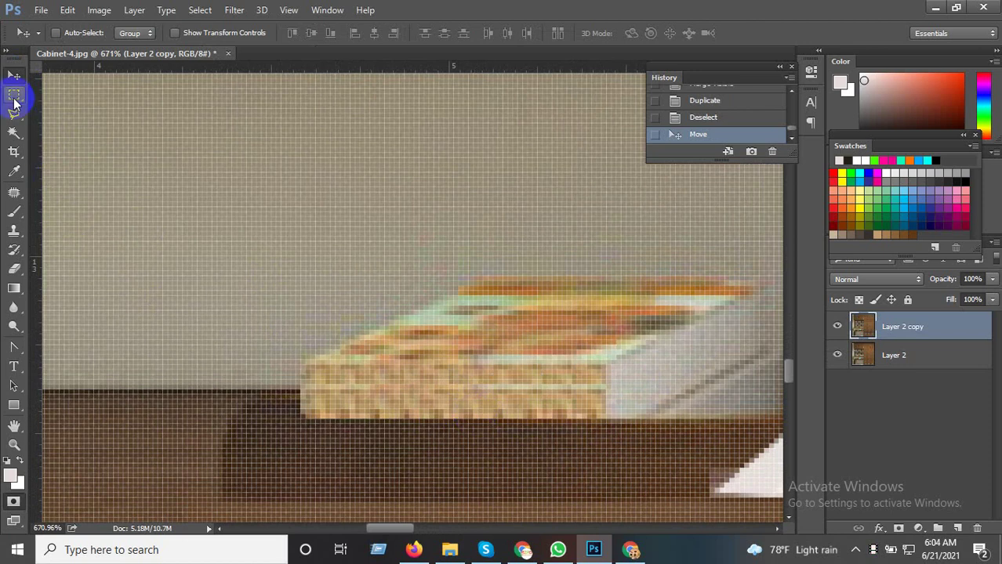
pyautogui.click(14, 94)
pyautogui.moveTo(300, 369); pyautogui.dragTo(602, 419)
pyautogui.click(14, 74)
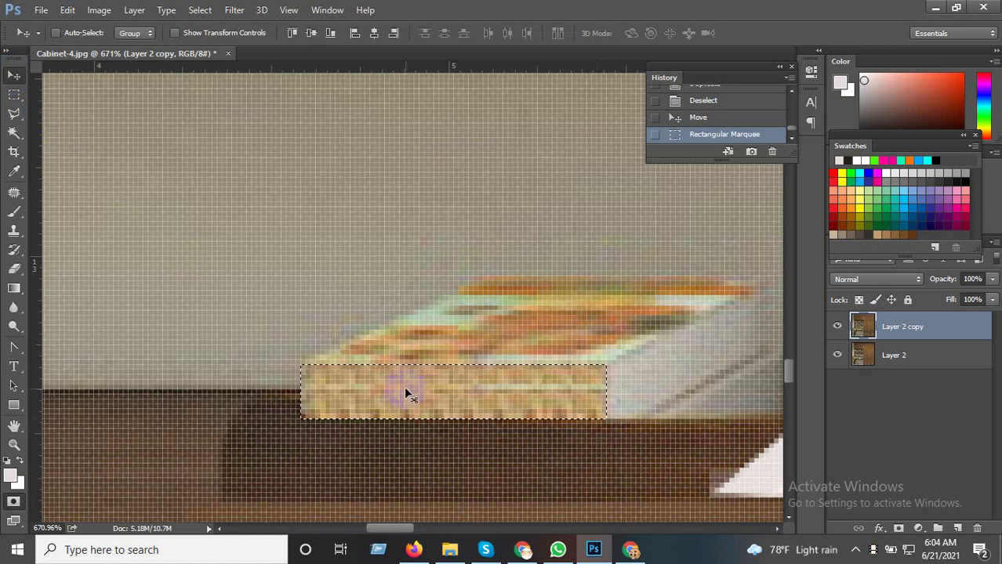
pyautogui.hotkey('ctrl', 'c')
pyautogui.hotkey('ctrl', 'v')
pyautogui.scroll(-1, 430, 401)
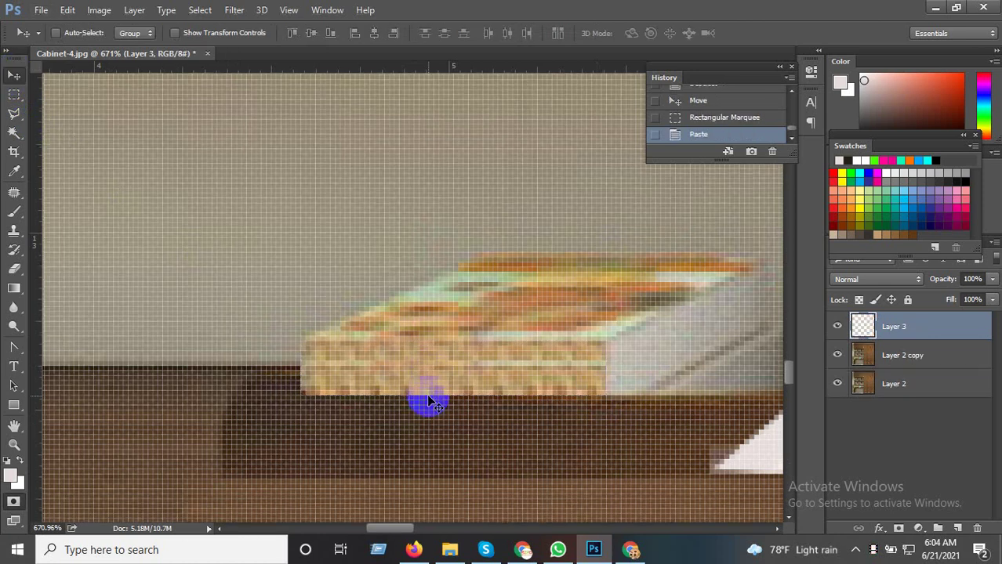
pyautogui.scroll(-1, 429, 401)
pyautogui.moveTo(447, 384); pyautogui.dragTo(460, 427)
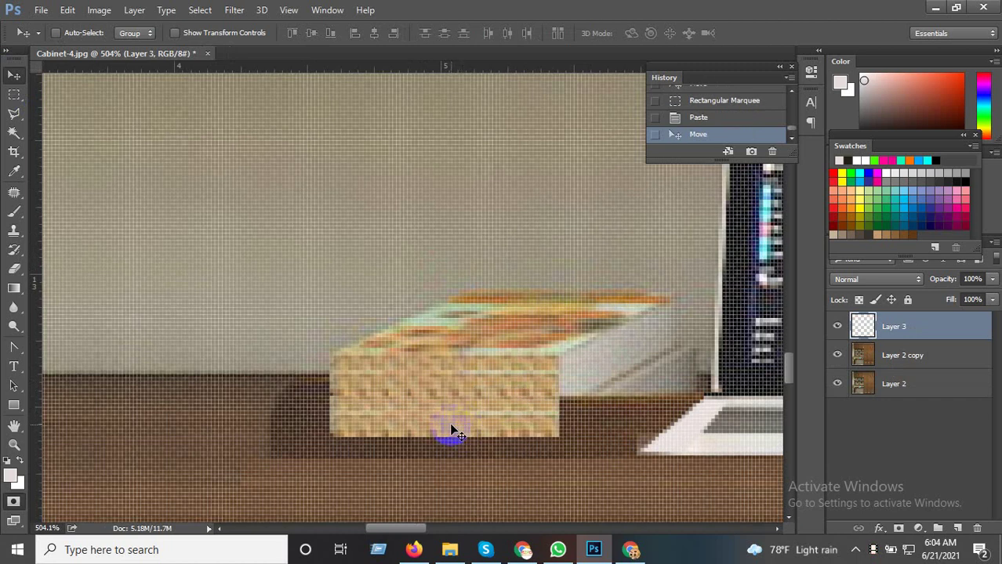
pyautogui.scroll(1, 439, 478)
pyautogui.scroll(1, 565, 485)
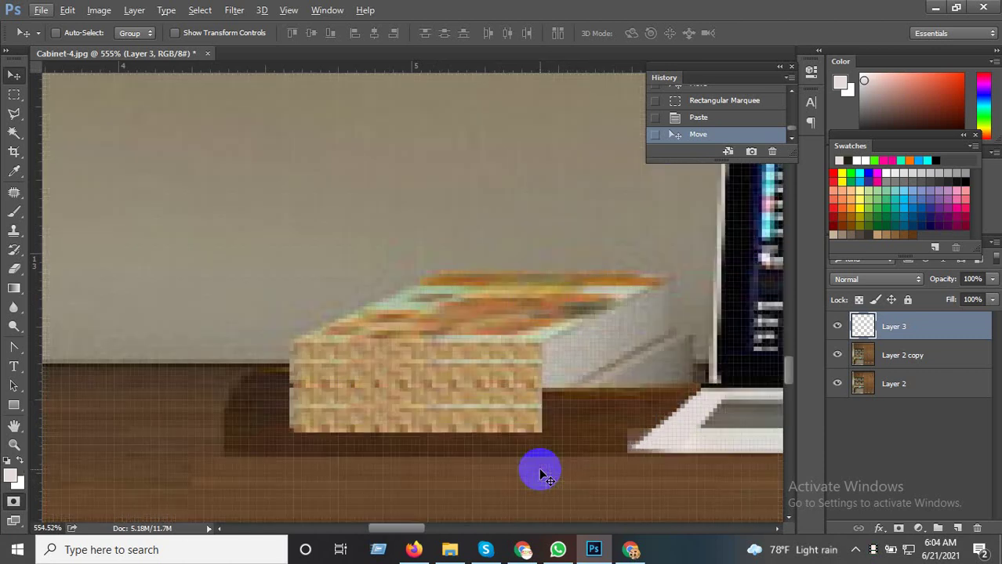
# Skew the pasted strip's bottom edge to fit the desk and apply it at 101.64% height
pyautogui.hotkey('ctrl', 't')
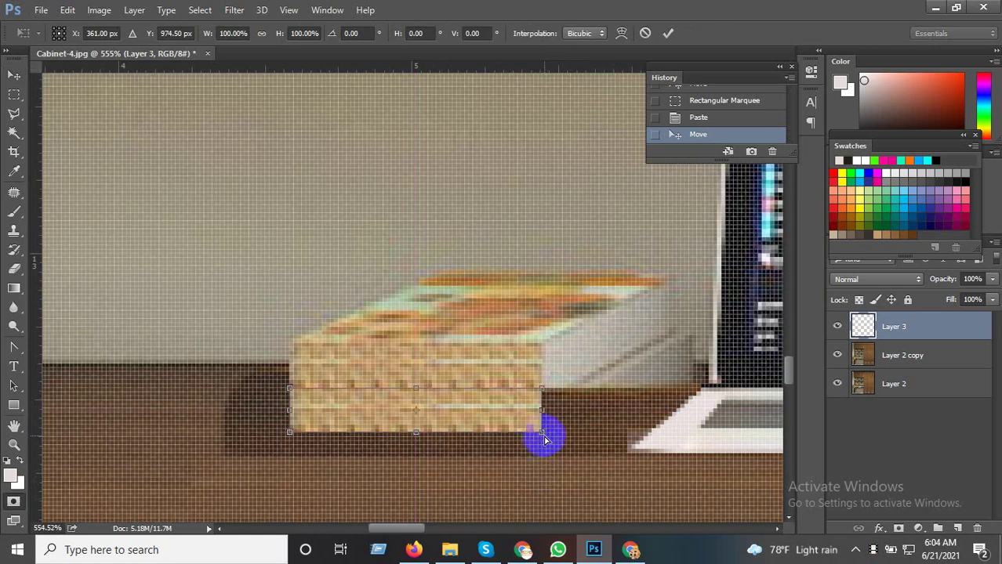
pyautogui.moveTo(544, 433); pyautogui.dragTo(536, 432)
pyautogui.click(14, 94)
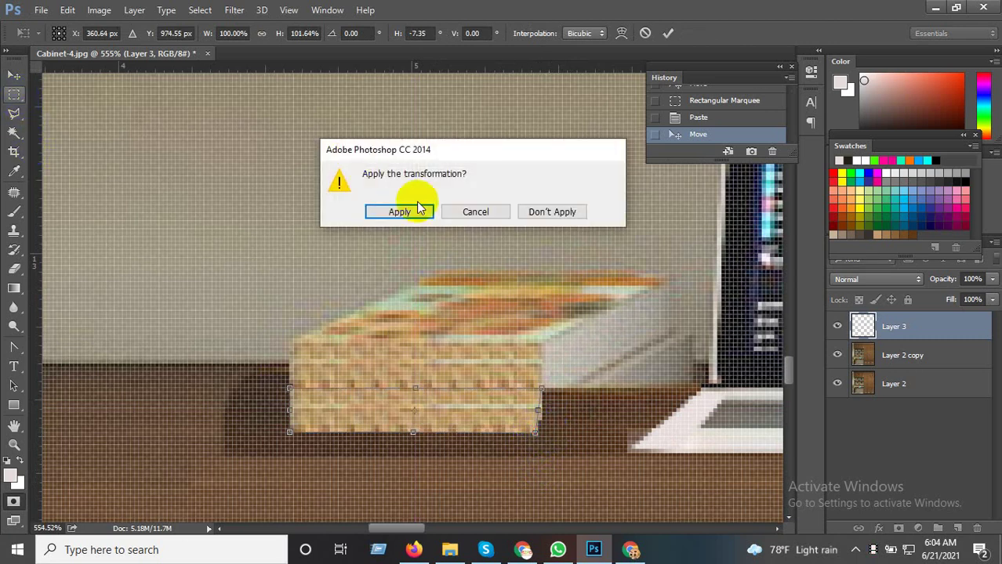
pyautogui.click(411, 207)
pyautogui.scroll(-3, 635, 462)
pyautogui.scroll(4, 518, 449)
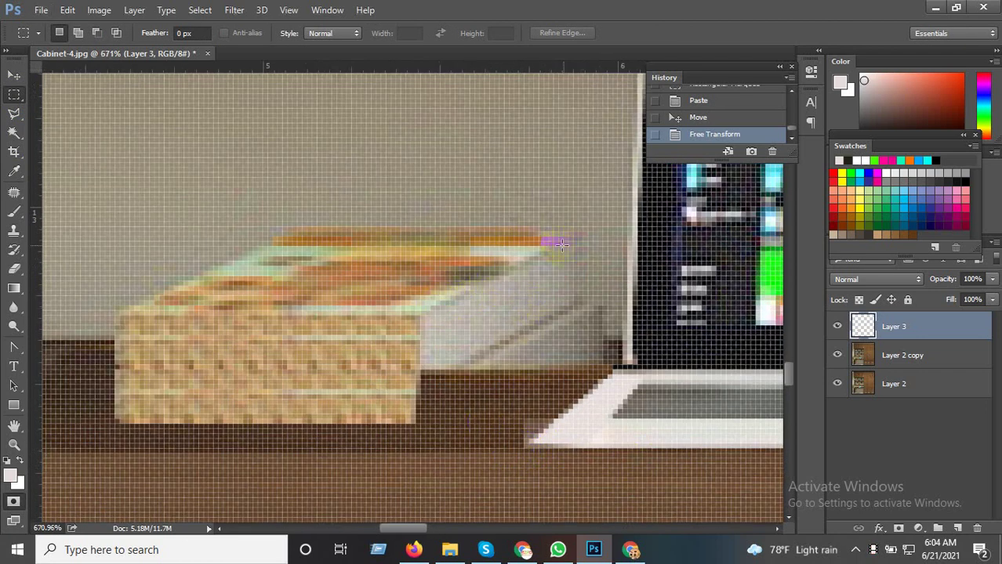
# Merge all visible layers into a single Layer 2
pyautogui.rightClick(890, 380)
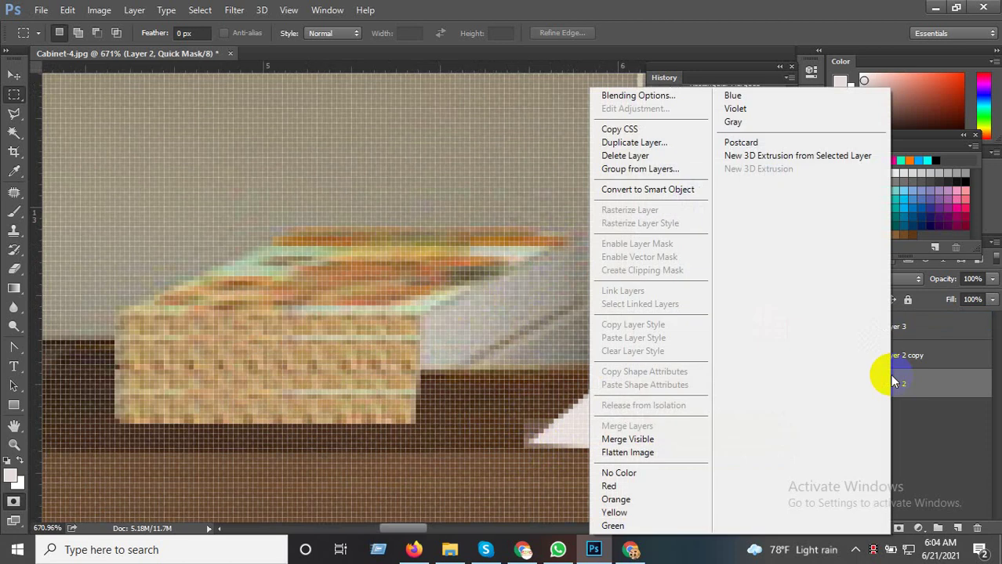
pyautogui.click(644, 440)
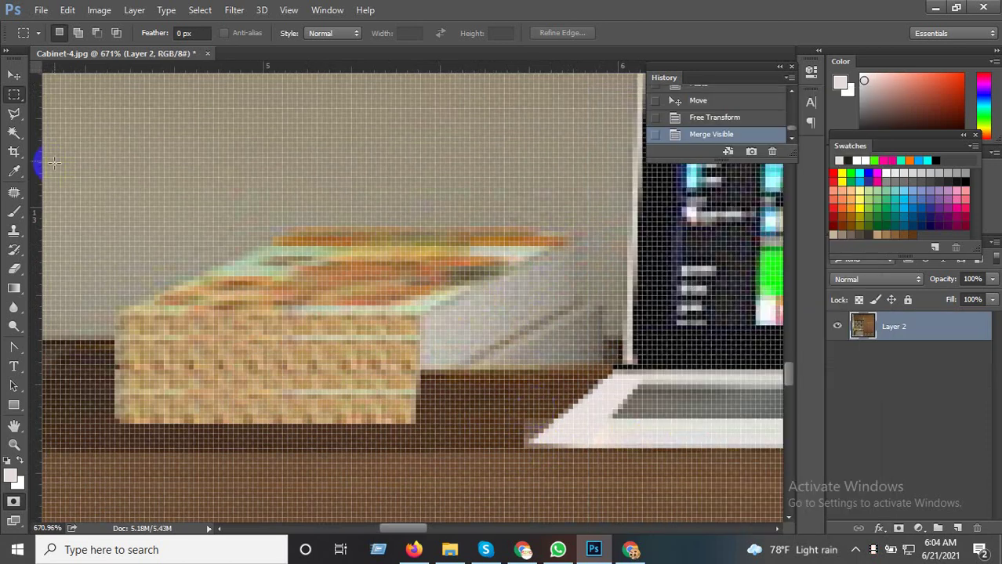
pyautogui.click(14, 114)
# Outline the grey area beside the book, try a transform, then cancel it and clear the selection
pyautogui.click(426, 315)
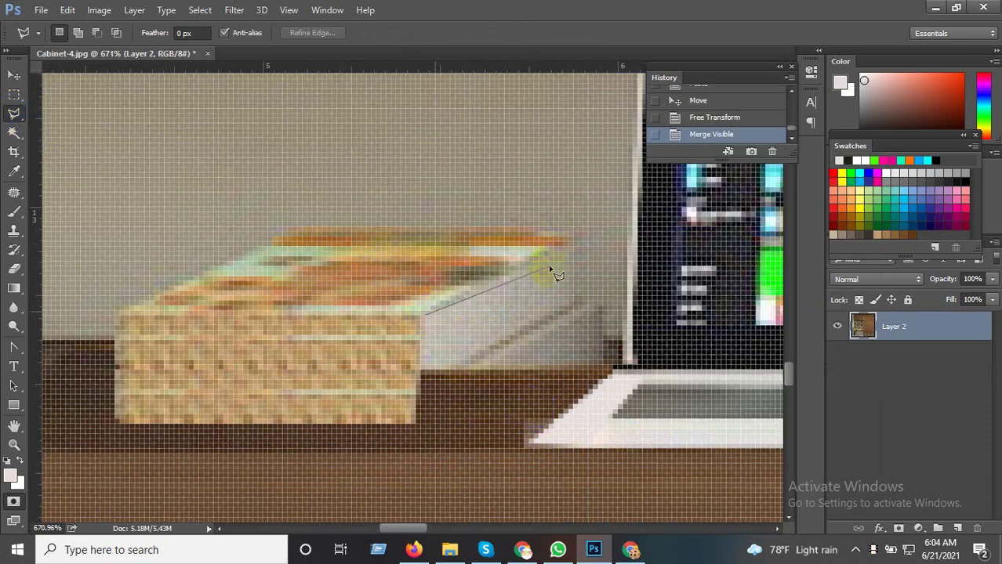
pyautogui.click(604, 363)
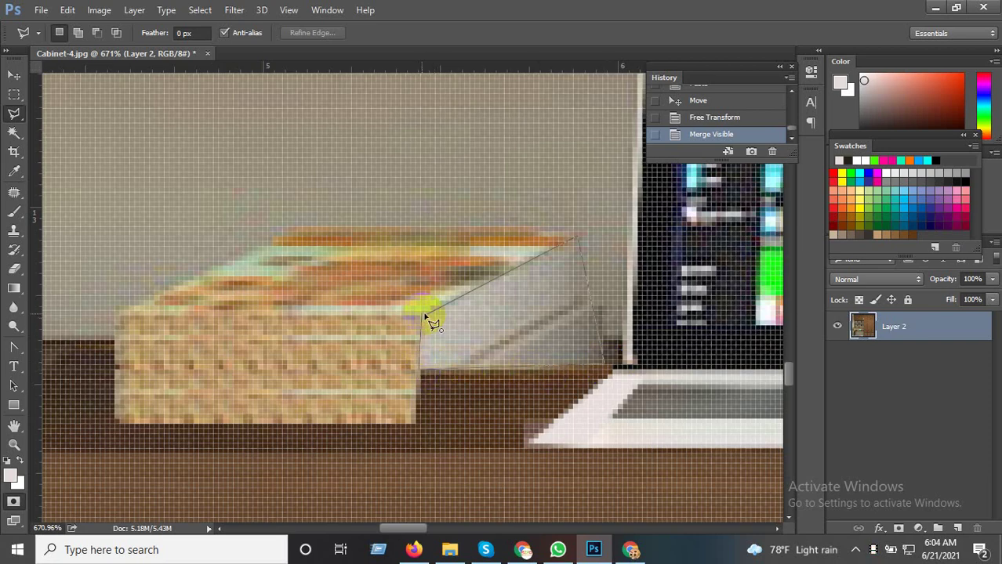
pyautogui.click(426, 316)
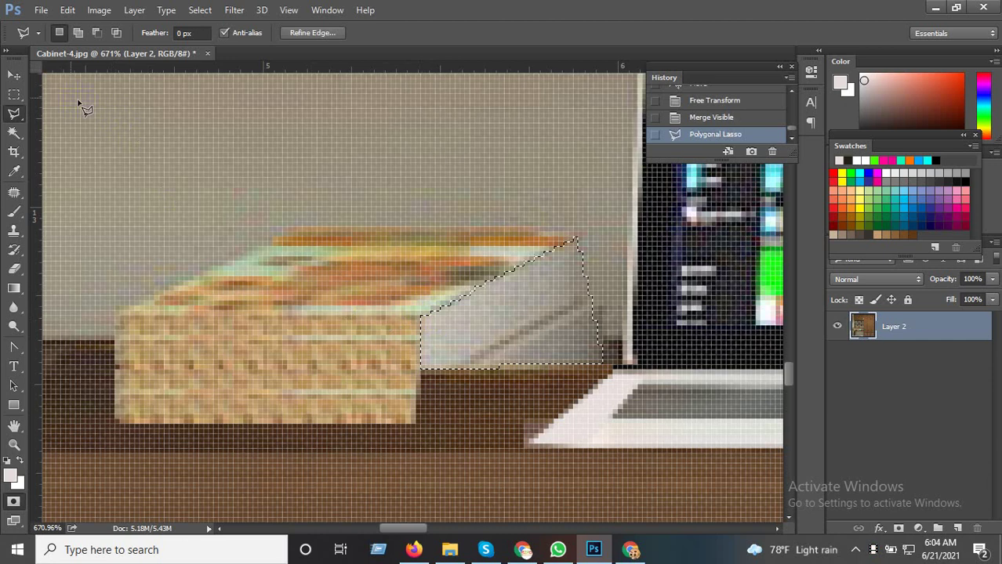
pyautogui.click(14, 74)
pyautogui.hotkey('ctrl', 't')
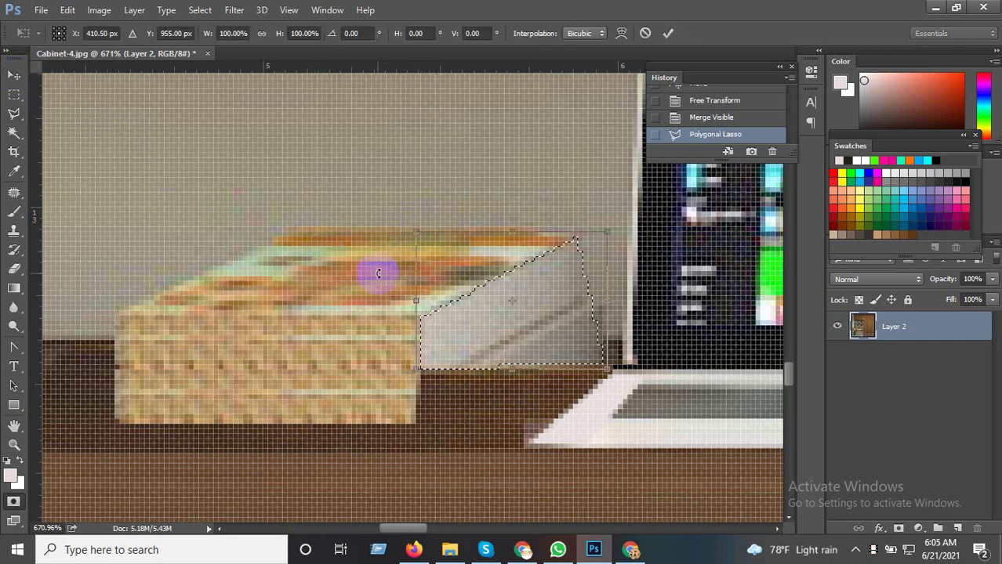
pyautogui.click(15, 94)
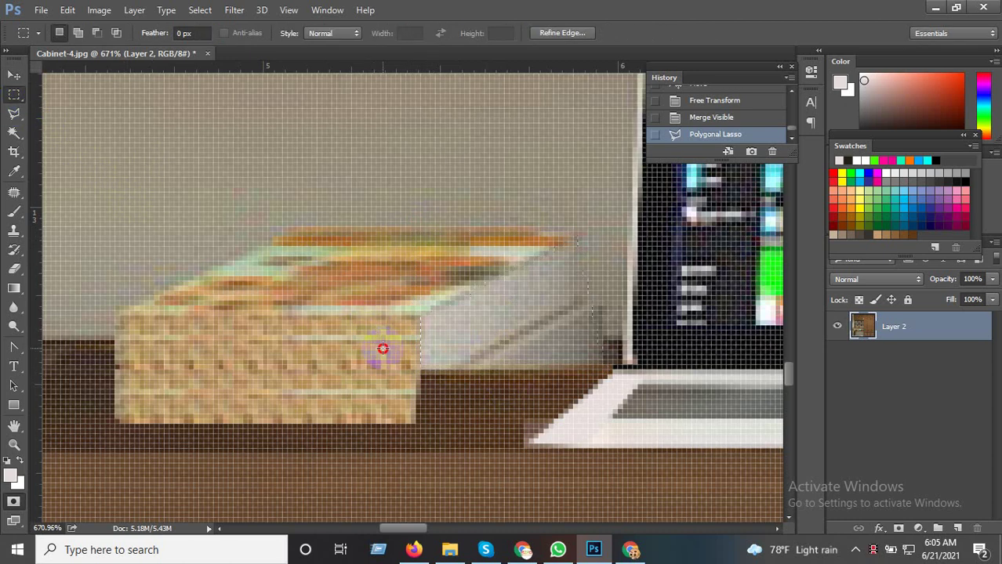
pyautogui.click(382, 347)
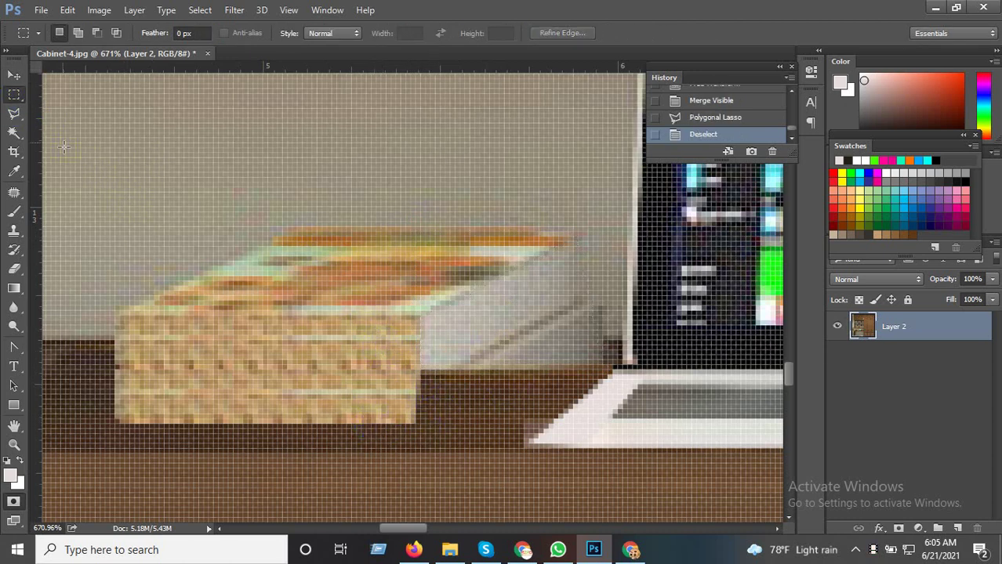
# Polygonal-lasso the wedge between the book's bottom-right corner and the laptop
pyautogui.click(15, 114)
pyautogui.click(420, 366)
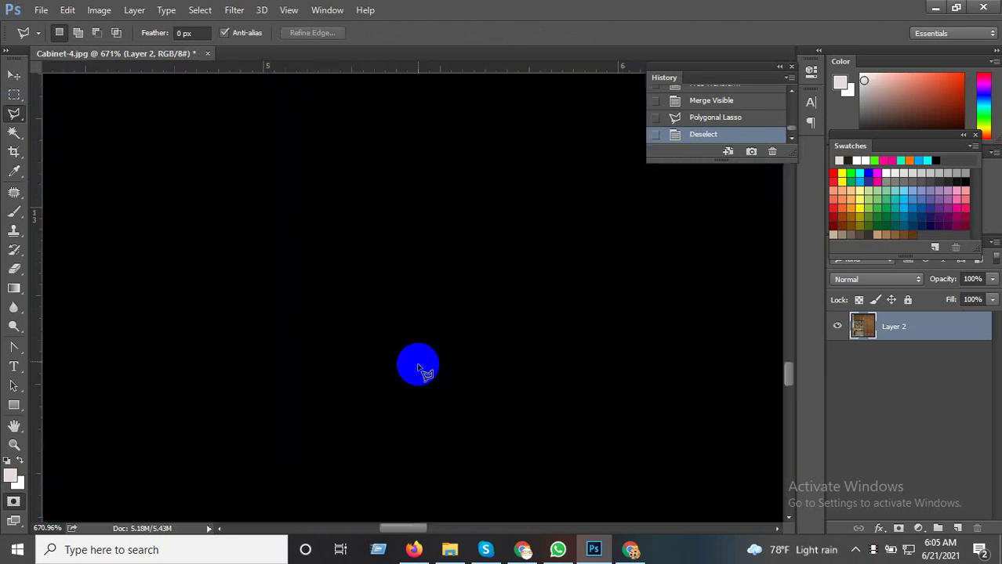
pyautogui.click(417, 424)
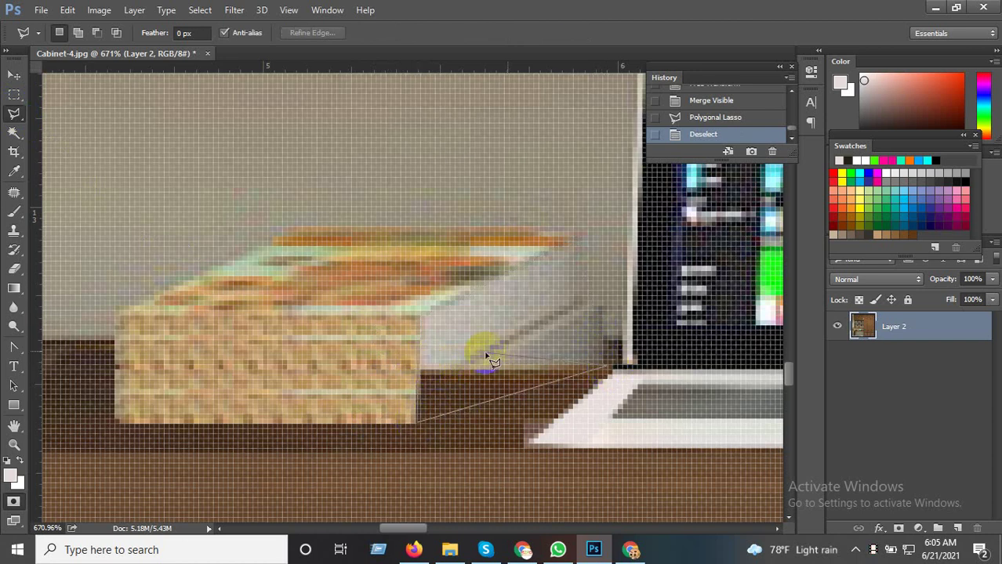
pyautogui.click(421, 365)
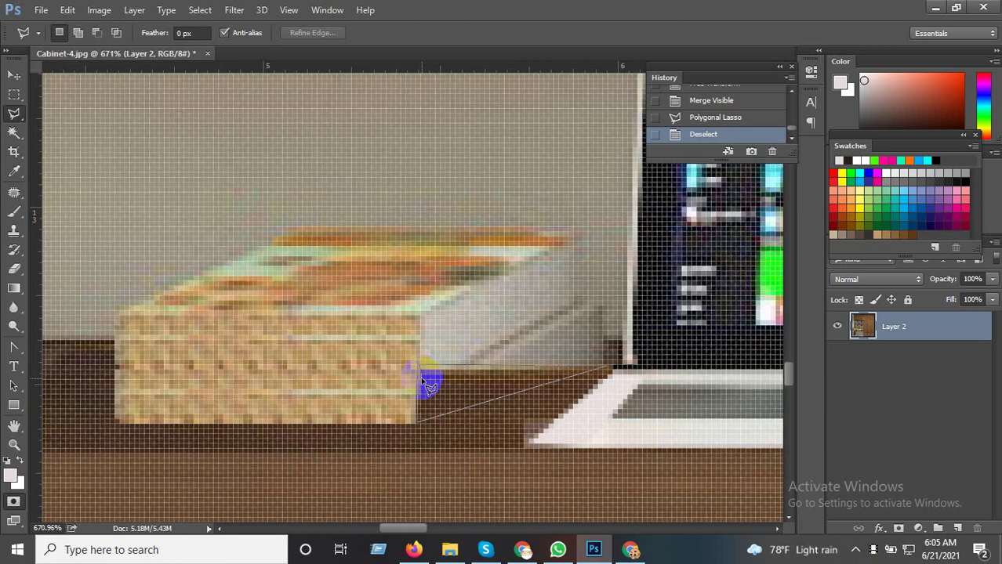
pyautogui.click(421, 378)
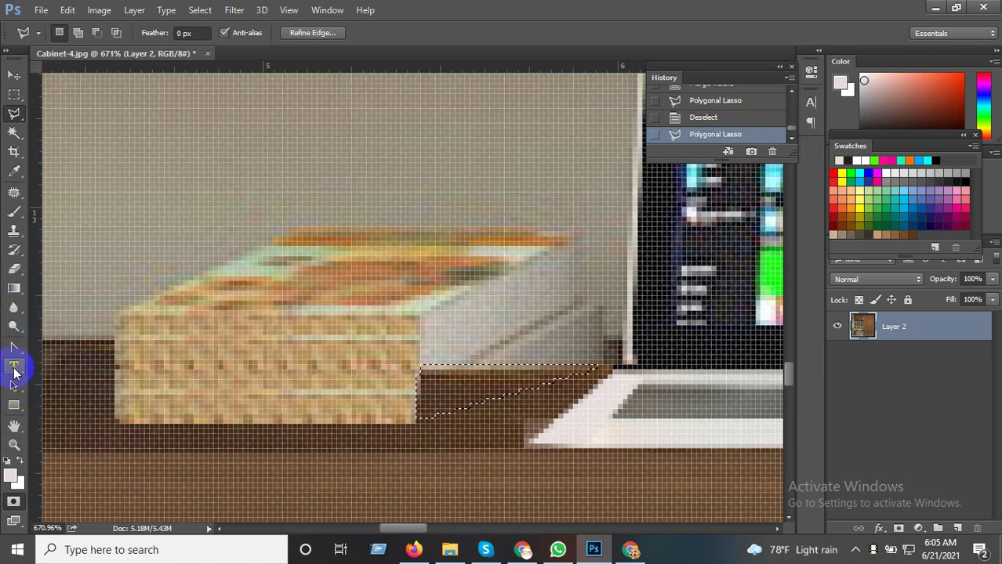
# Patch the wedge beside the book's base with grey desk texture from above, then deselect
pyautogui.click(14, 192)
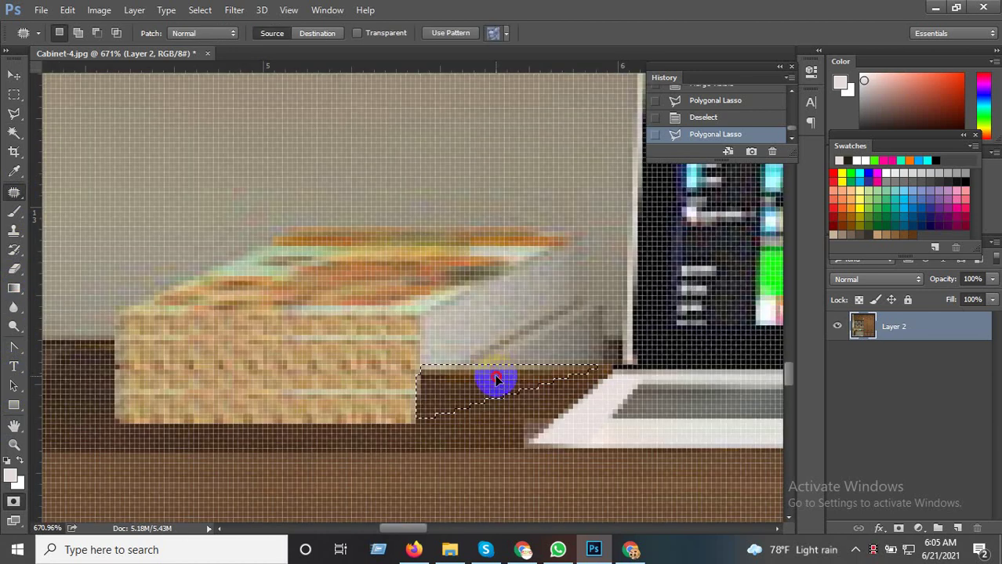
pyautogui.moveTo(506, 372)
pyautogui.mouseDown()
pyautogui.moveTo(518, 339)
pyautogui.moveTo(556, 341)
pyautogui.moveTo(563, 325)
pyautogui.moveTo(577, 331)
pyautogui.moveTo(570, 335)
pyautogui.mouseUp()
pyautogui.click(476, 320)
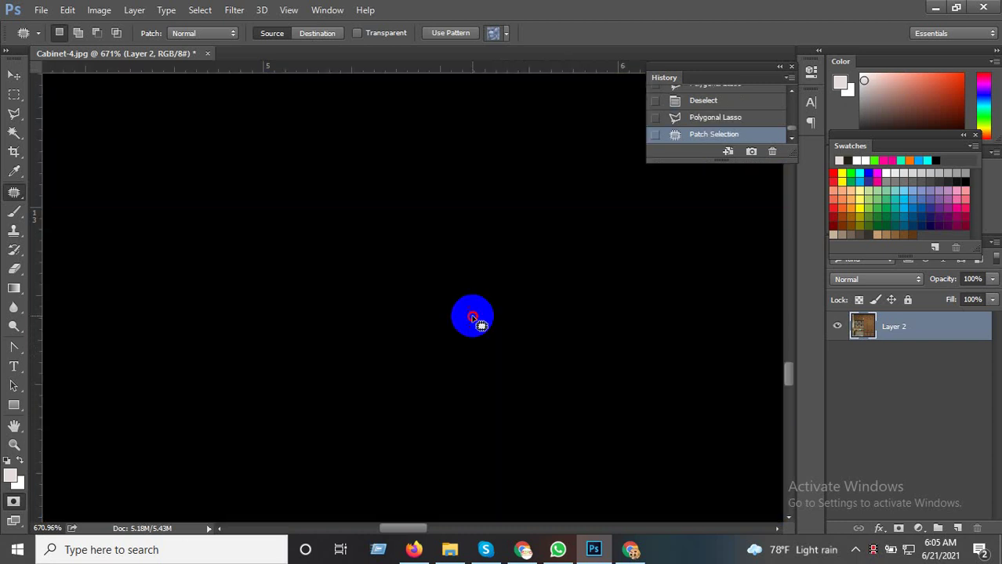
pyautogui.hscroll(2, 470, 450)
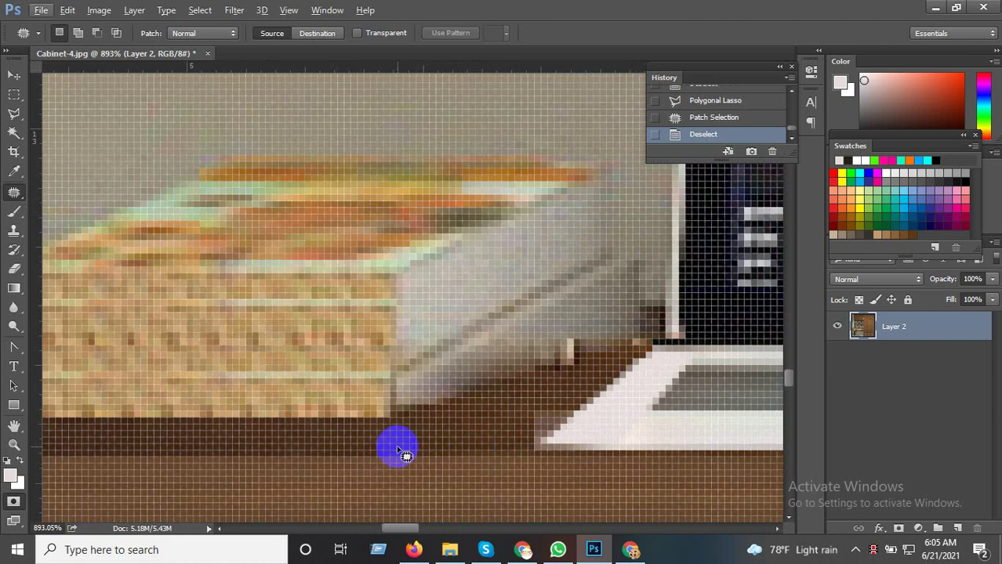
pyautogui.scroll(2, 367, 453)
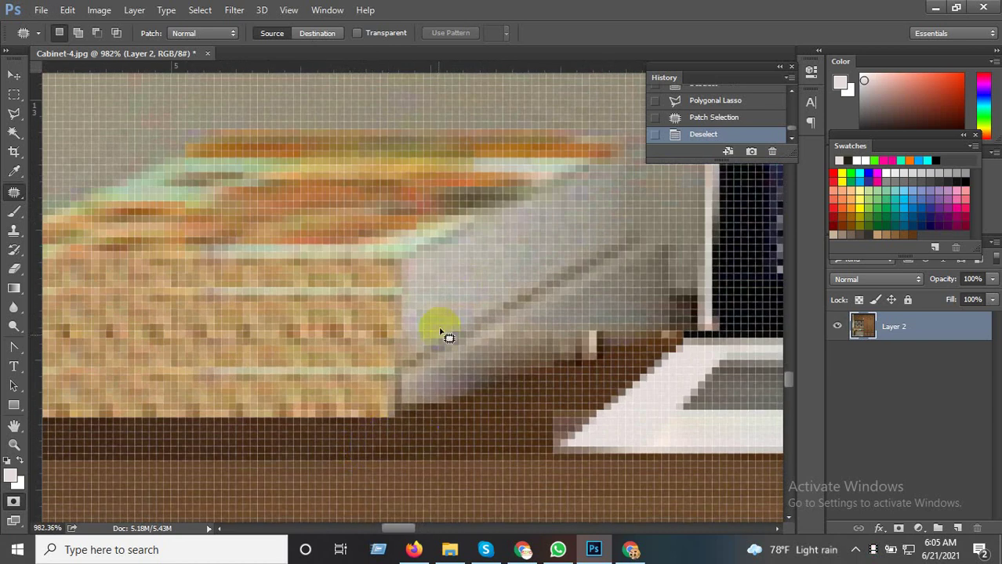
pyautogui.click(14, 113)
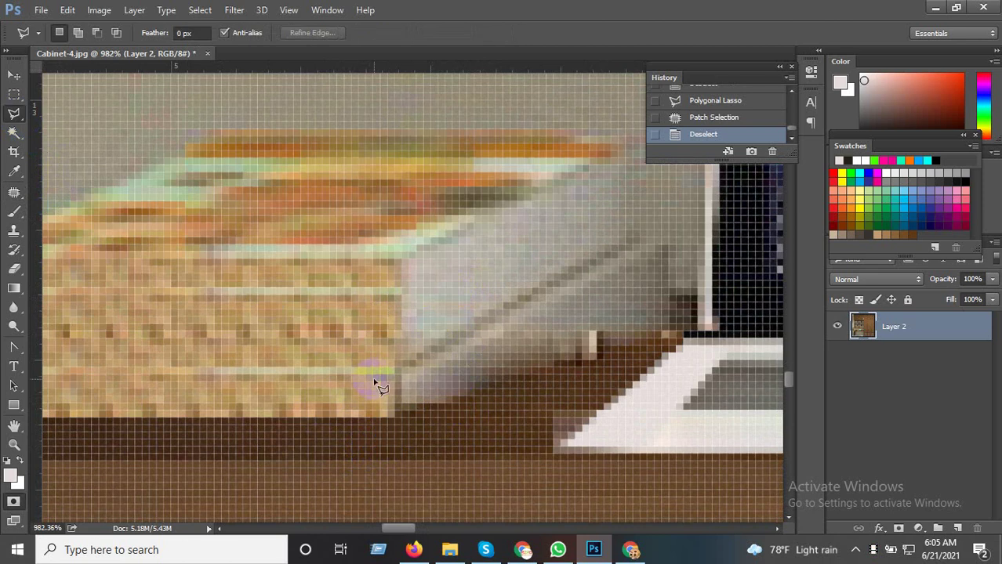
# Select the gap right of the book stack and fill it with grey sampled from the book's side
pyautogui.click(396, 419)
pyautogui.click(671, 333)
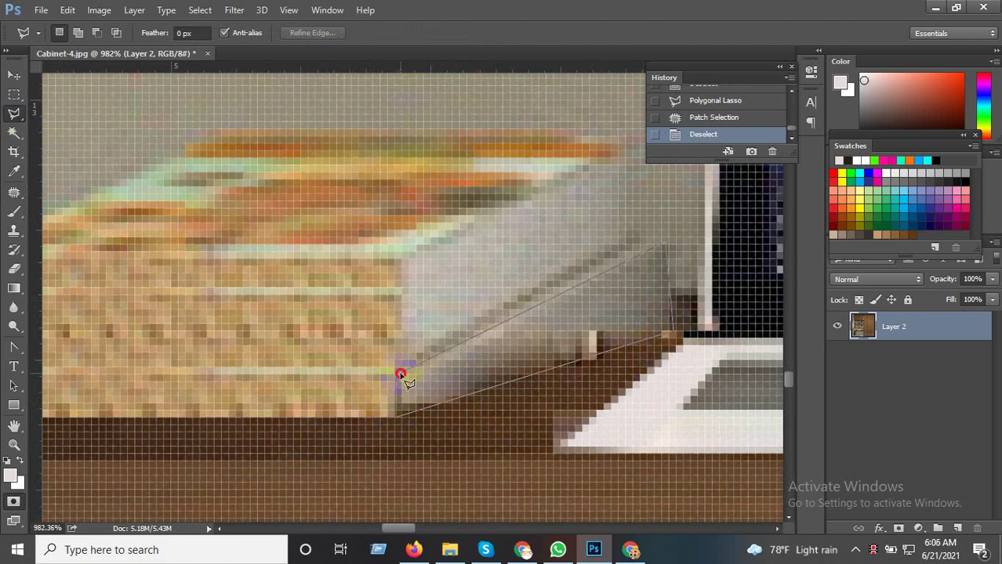
pyautogui.click(398, 418)
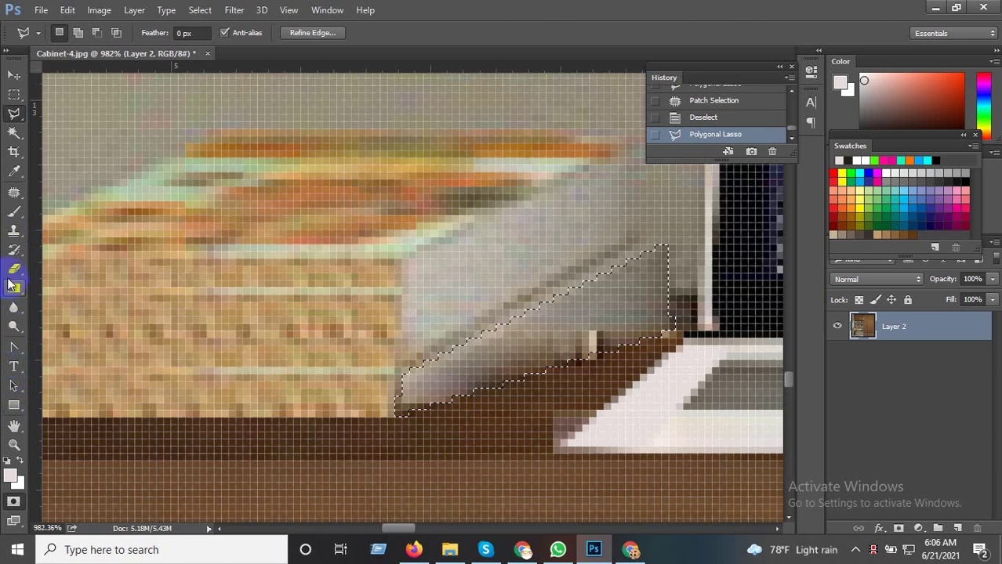
pyautogui.click(14, 172)
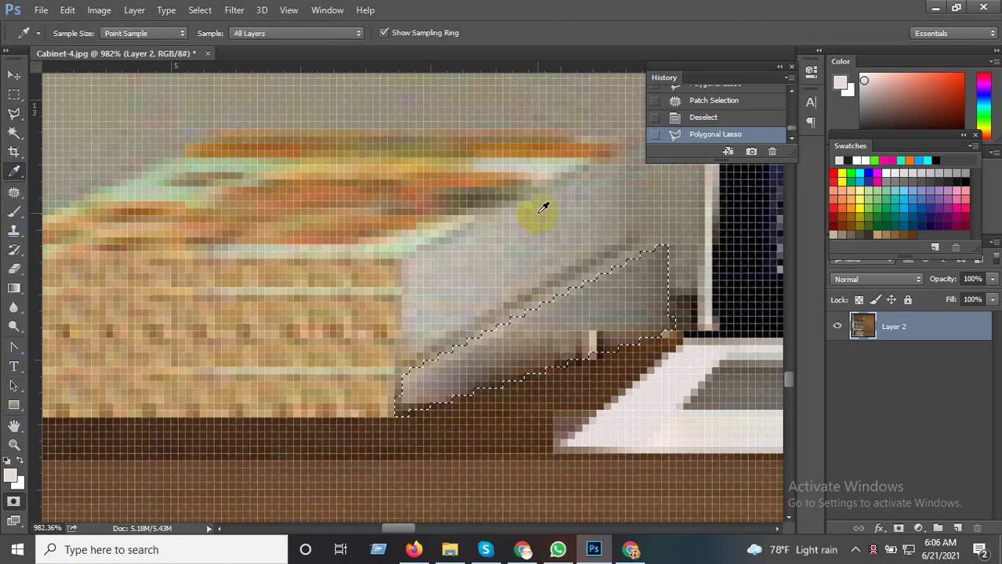
pyautogui.click(498, 243)
pyautogui.hotkey('alt', 'BackSpace')
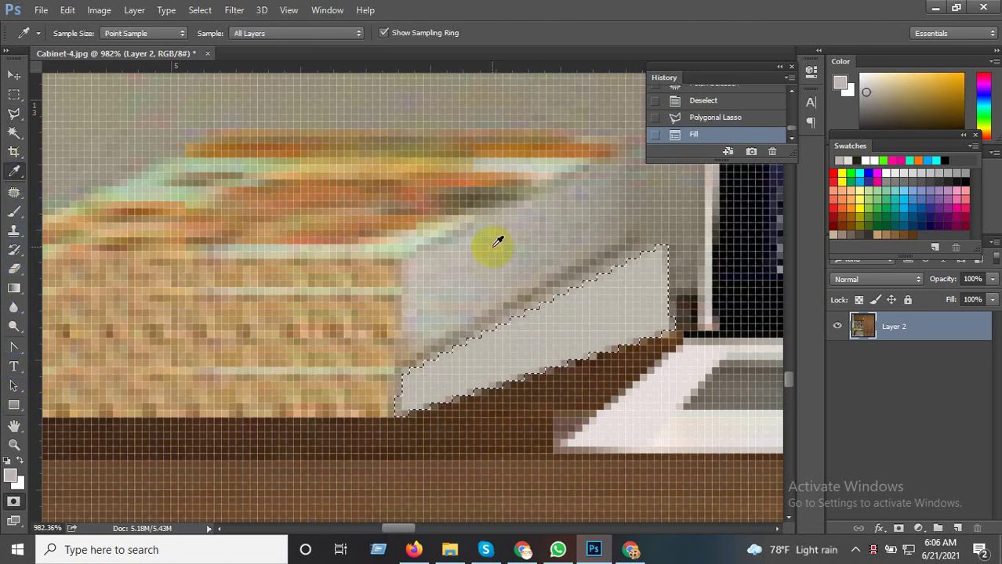
pyautogui.scroll(-5, 512, 297)
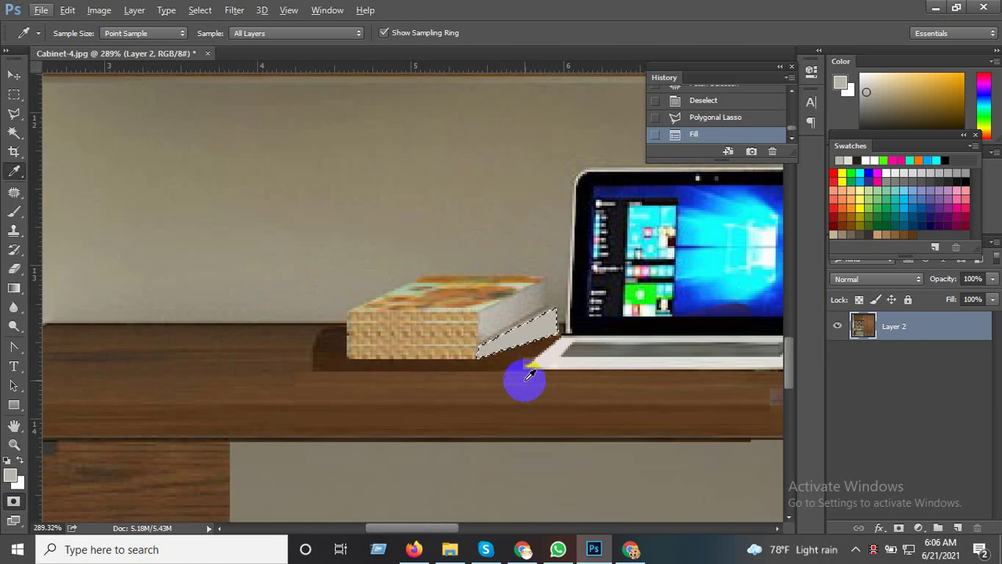
pyautogui.scroll(2, 512, 336)
pyautogui.scroll(1, 504, 323)
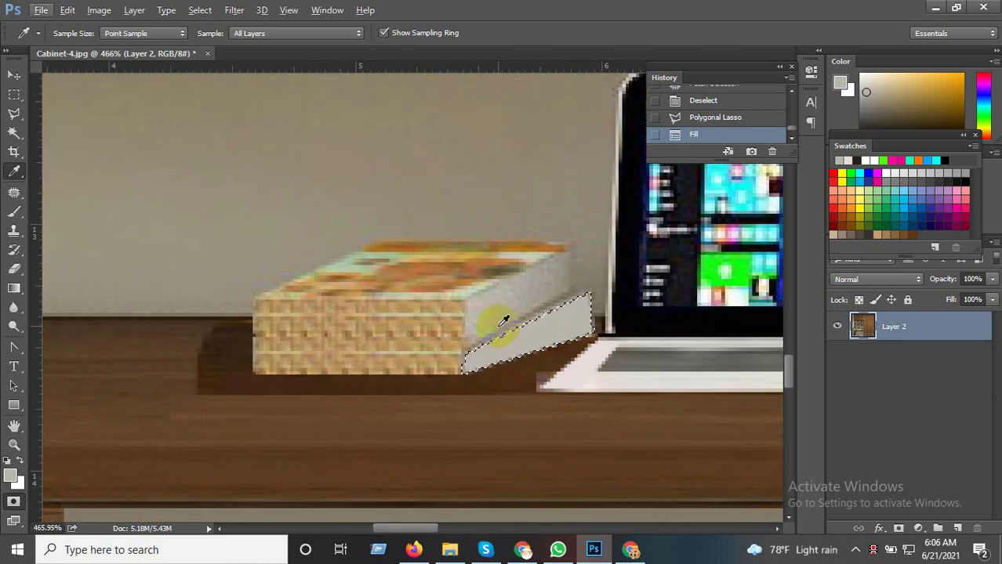
# Patch-blend the grey fill twice with texture from above, then deselect
pyautogui.click(15, 193)
pyautogui.moveTo(545, 332); pyautogui.dragTo(538, 284)
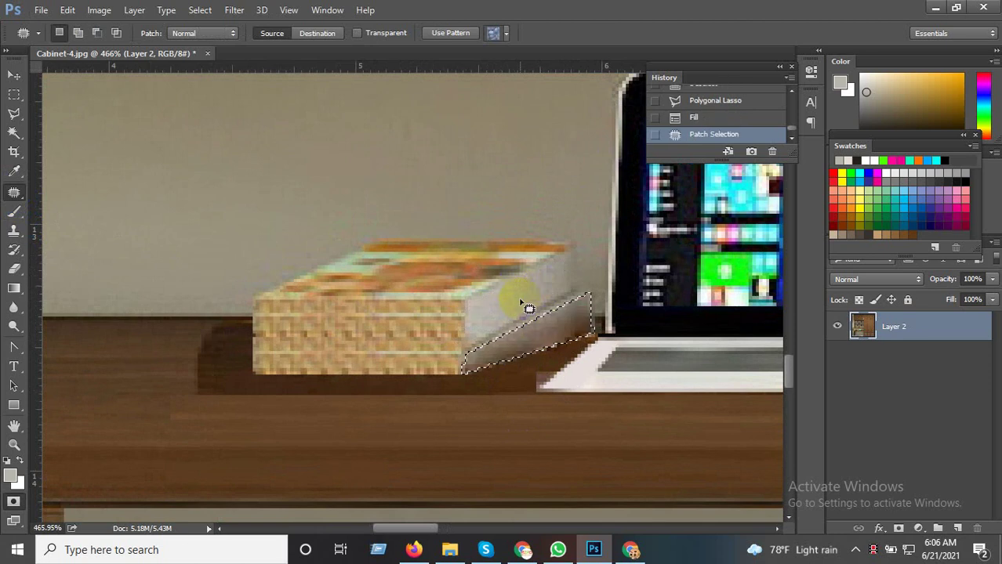
pyautogui.scroll(1, 554, 335)
pyautogui.moveTo(548, 336); pyautogui.dragTo(525, 279)
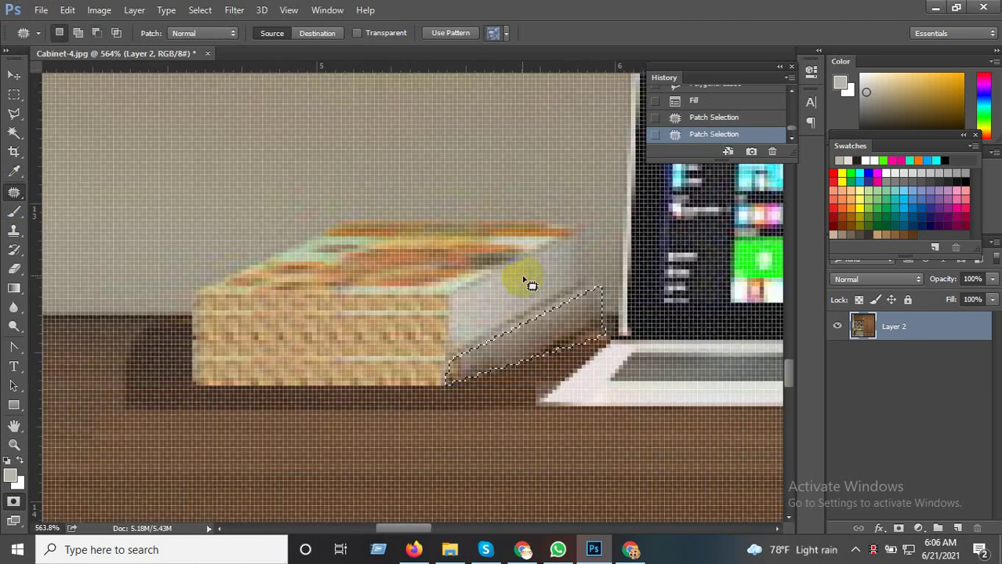
pyautogui.hotkey('ctrl', 'd')
pyautogui.click(469, 317)
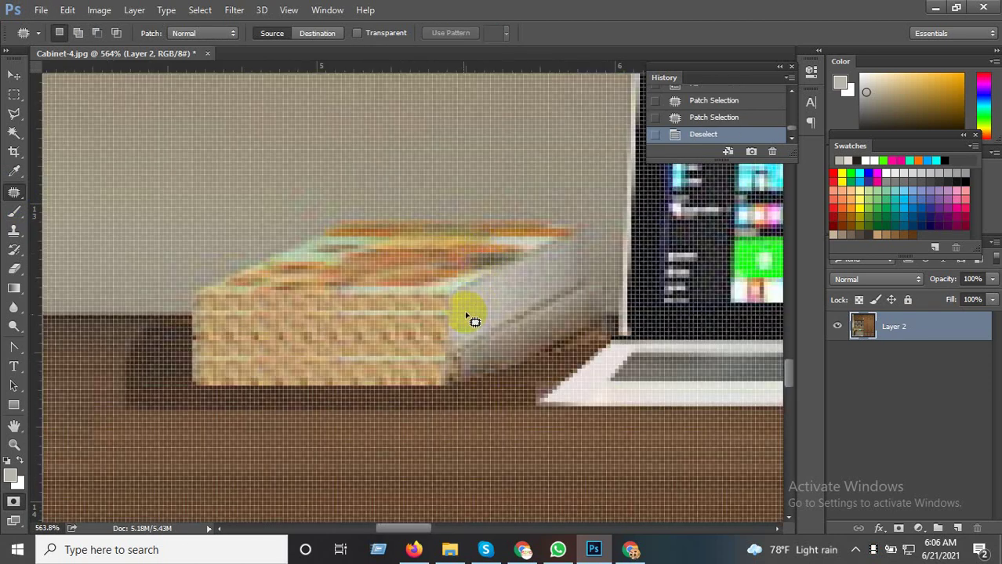
pyautogui.click(13, 114)
# Copy the book stack's white side face onto new Layer 3 and move it down to the desk
pyautogui.scroll(1, 462, 360)
pyautogui.scroll(1, 467, 363)
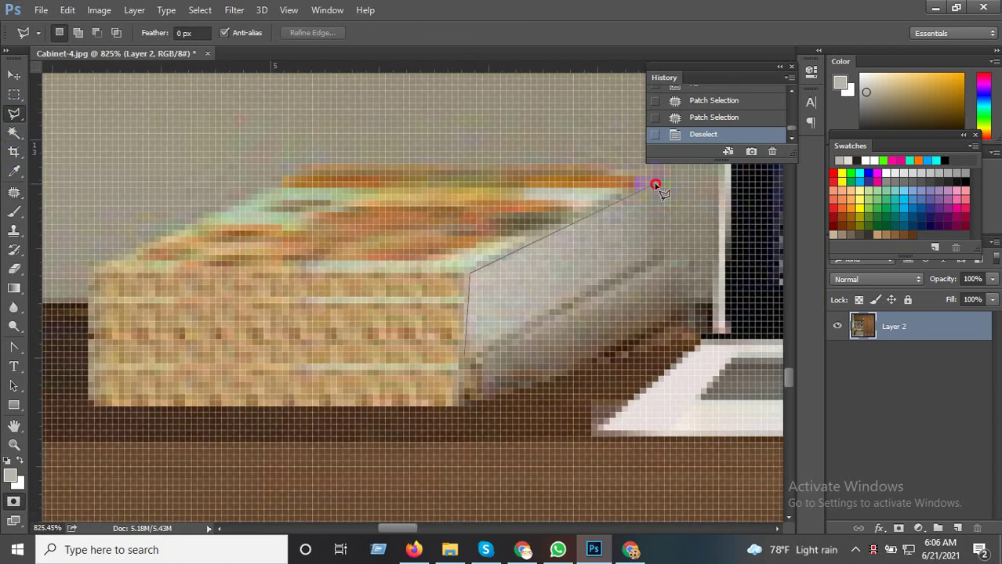
pyautogui.click(656, 258)
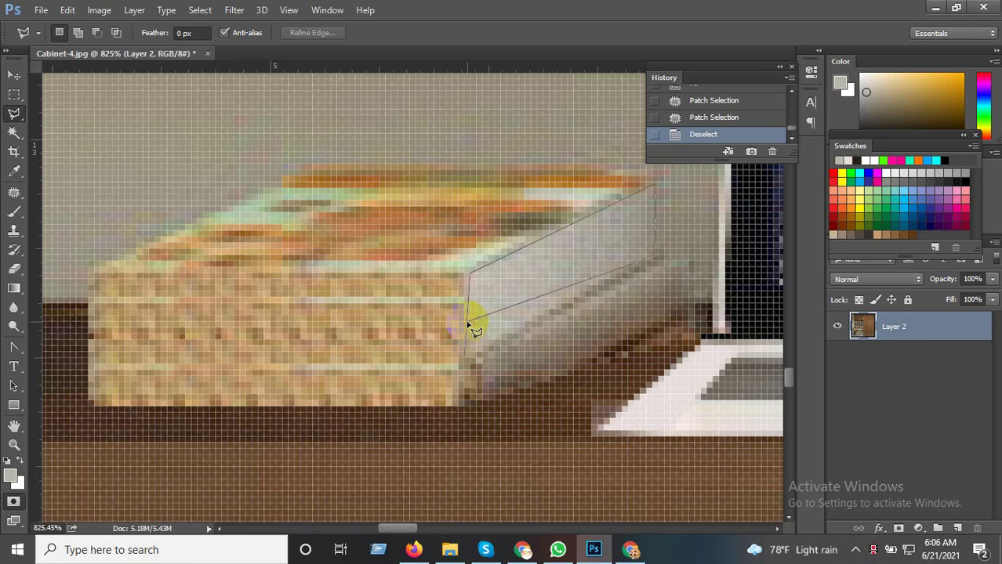
pyautogui.click(444, 318)
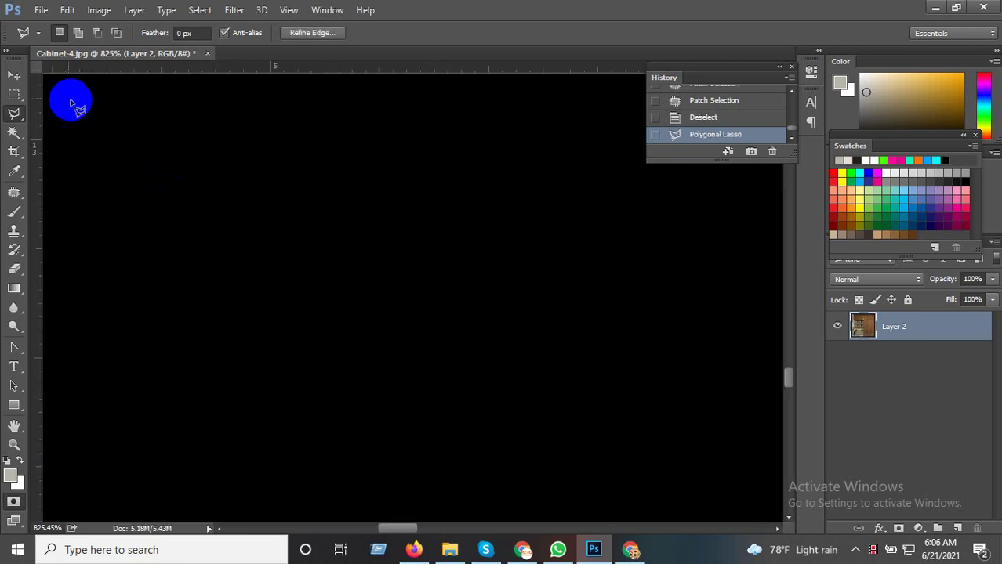
pyautogui.click(13, 74)
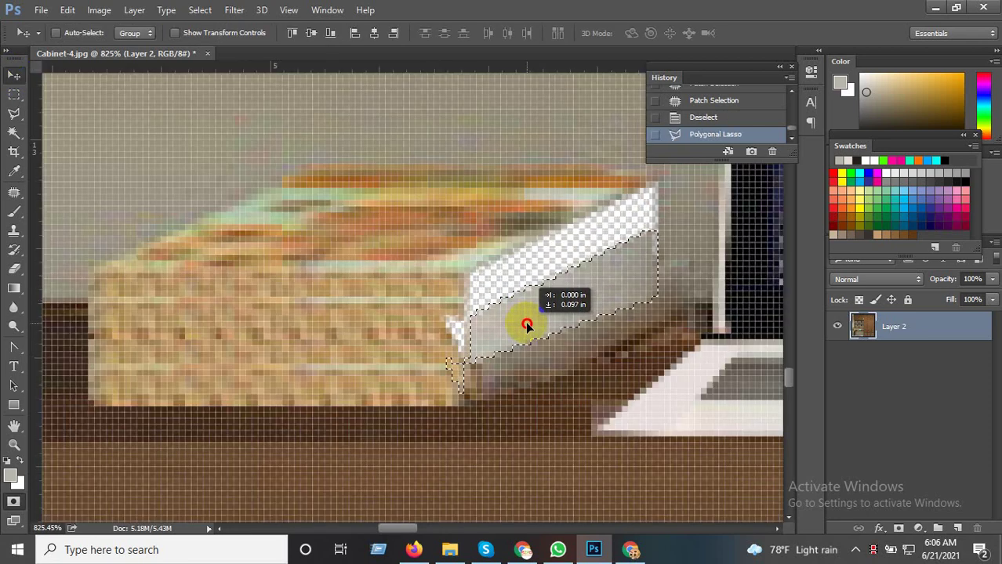
pyautogui.moveTo(525, 284)
pyautogui.mouseDown()
pyautogui.moveTo(525, 322)
pyautogui.moveTo(507, 331)
pyautogui.moveTo(508, 377)
pyautogui.mouseUp()
pyautogui.hotkey('ctrl', 'z')
pyautogui.hotkey('ctrl', 'c')
pyautogui.hotkey('ctrl', 'v')
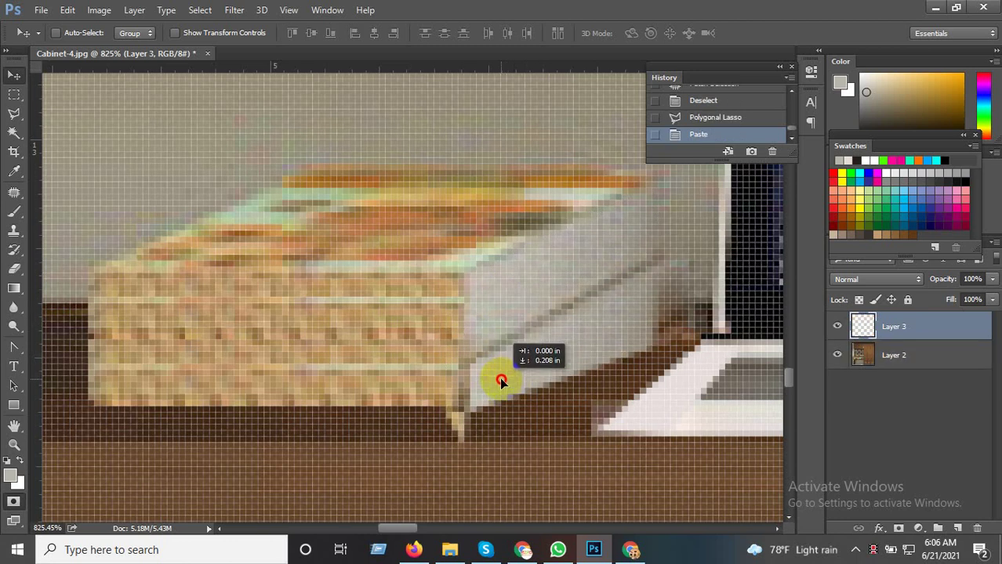
pyautogui.moveTo(508, 377); pyautogui.dragTo(502, 378)
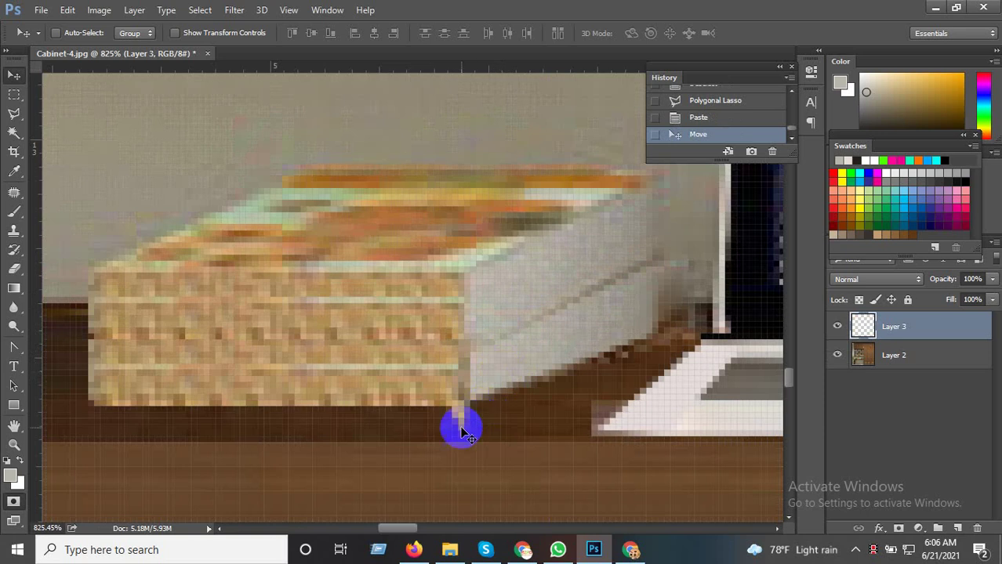
# Marquee a strip of desk below the books and select the bottom image layer
pyautogui.click(15, 94)
pyautogui.scroll(-2, 470, 457)
pyautogui.scroll(-2, 470, 457)
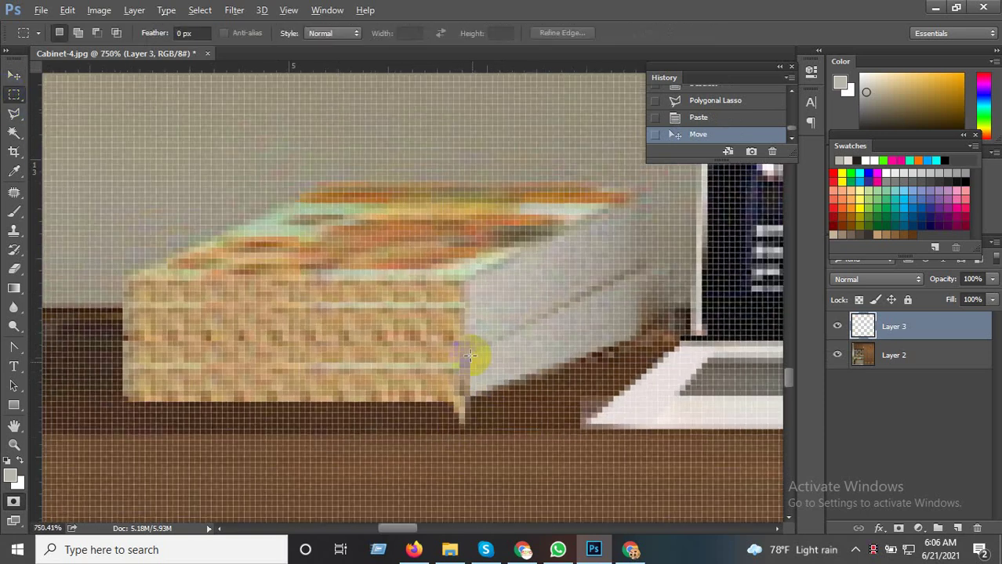
pyautogui.scroll(-2, 469, 457)
pyautogui.scroll(2, 475, 464)
pyautogui.scroll(2, 491, 434)
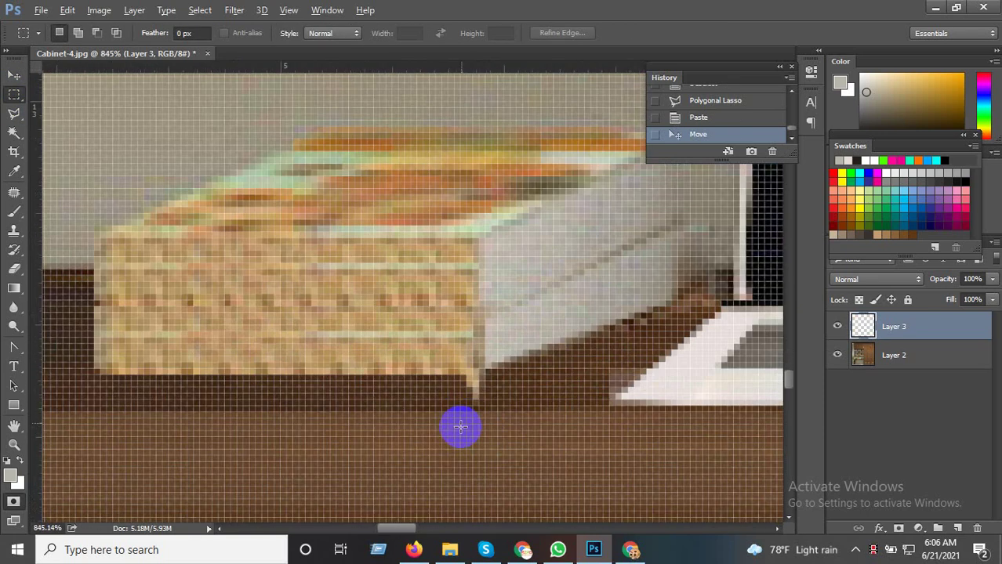
pyautogui.scroll(-1, 502, 420)
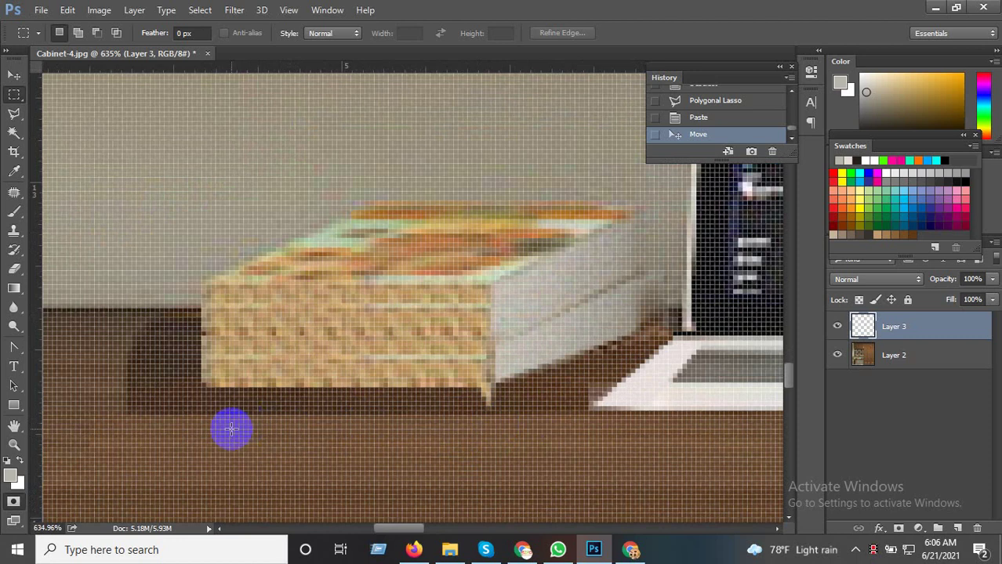
pyautogui.moveTo(122, 416); pyautogui.dragTo(561, 457)
pyautogui.click(899, 359)
# Merge visible layers, then copy the desk strip to a new layer and move it up under the books
pyautogui.rightClick(894, 357)
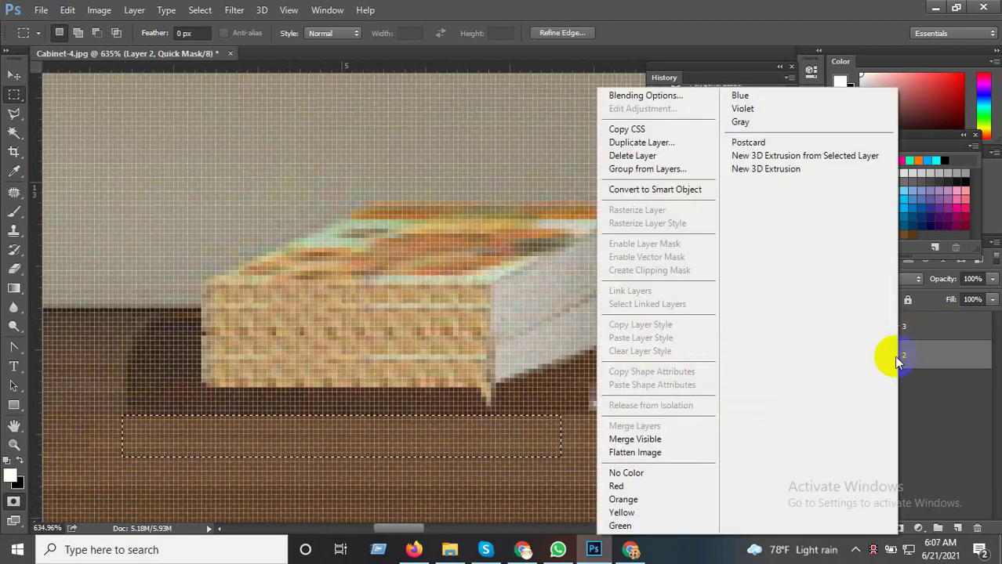
pyautogui.click(675, 441)
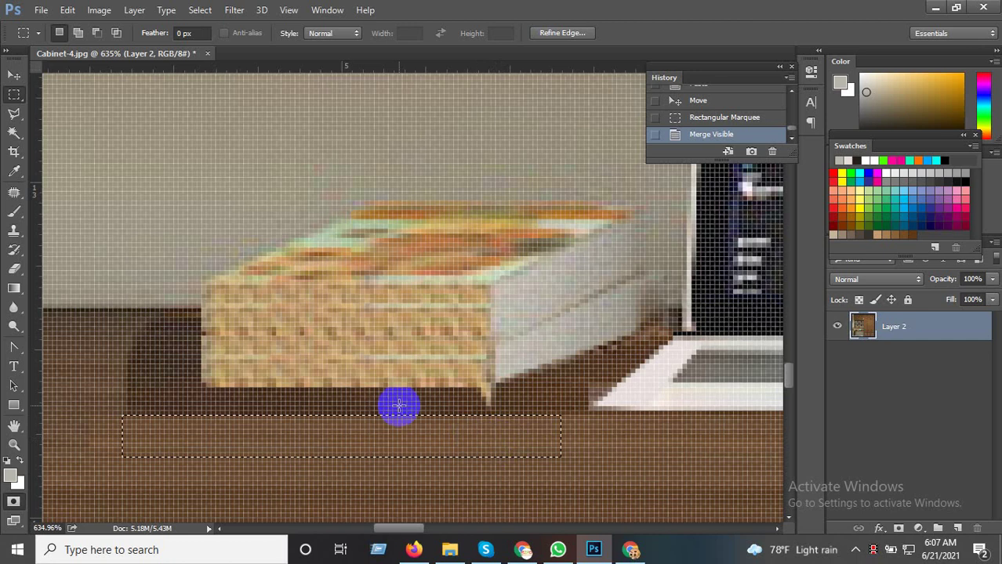
pyautogui.click(16, 75)
pyautogui.click(323, 384)
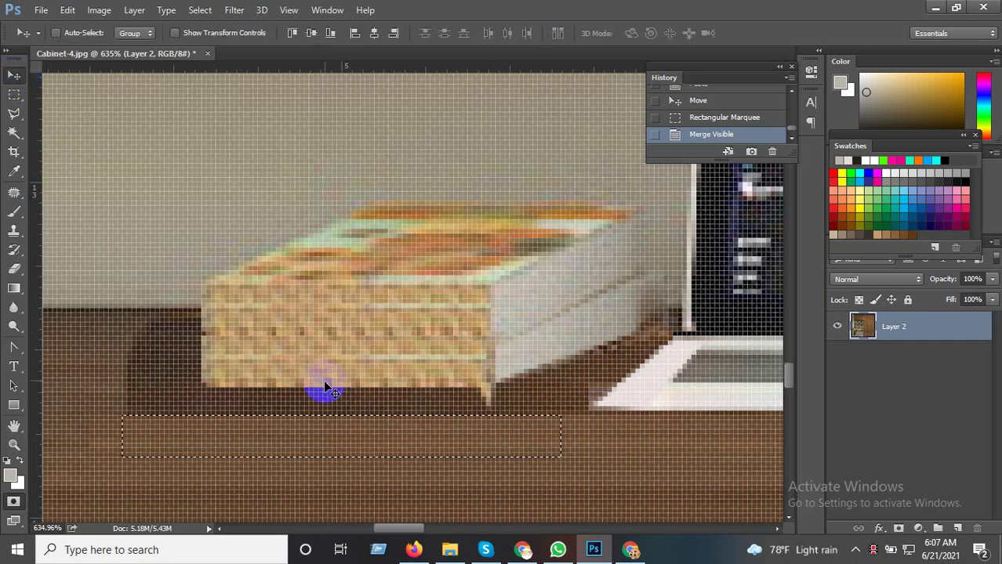
pyautogui.hotkey('ctrl', 'c')
pyautogui.hotkey('ctrl', 'v')
pyautogui.moveTo(420, 443)
pyautogui.mouseDown()
pyautogui.moveTo(428, 413)
pyautogui.moveTo(553, 424)
pyautogui.moveTo(582, 406)
pyautogui.mouseUp()
# Stretch the pasted desk strip leftward to 106.38% width
pyautogui.hotkey('ctrl', 't')
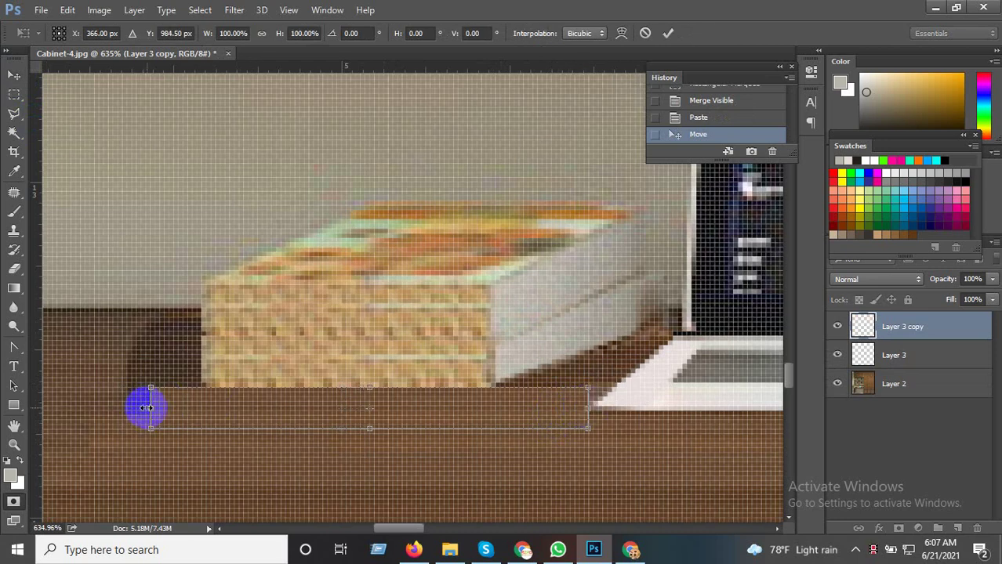
pyautogui.press('Return')
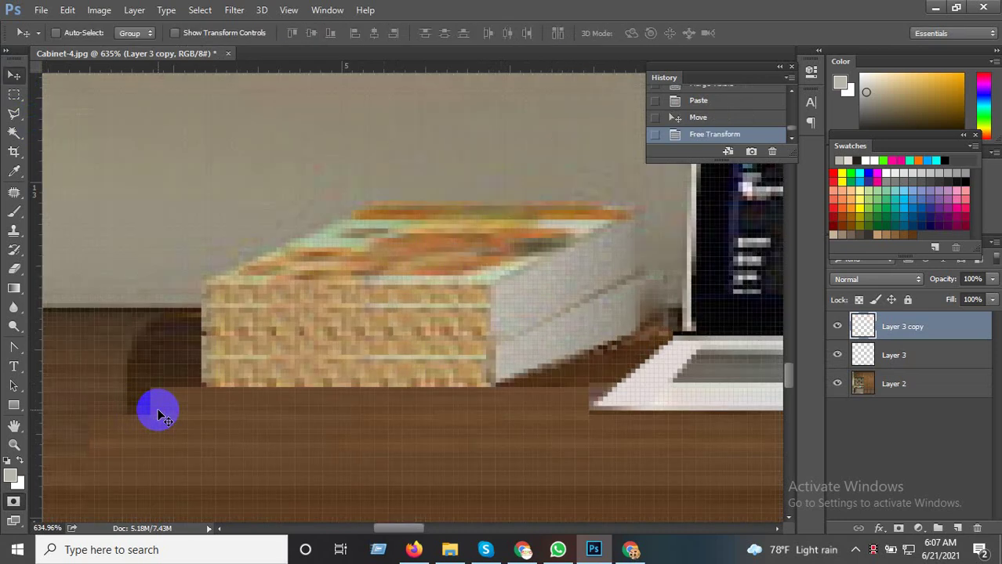
pyautogui.hotkey('ctrl', 't')
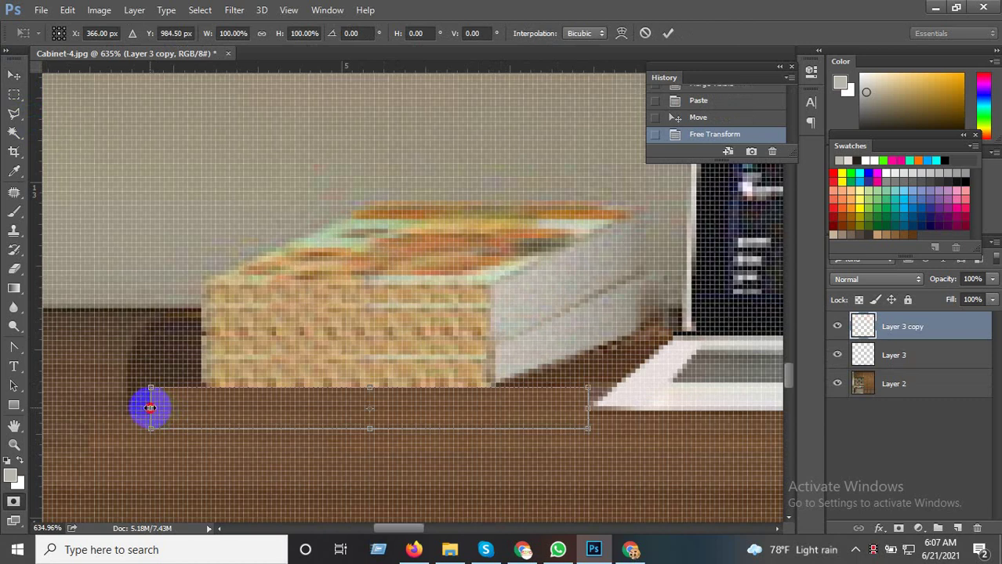
pyautogui.moveTo(150, 407); pyautogui.dragTo(123, 404)
pyautogui.scroll(-2, 329, 428)
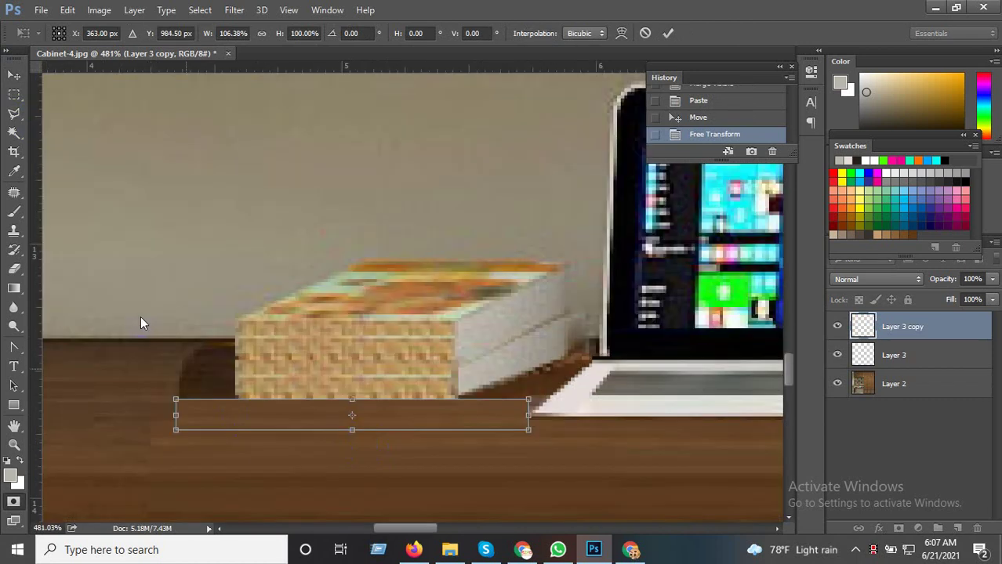
pyautogui.click(14, 94)
# Commit the pending stretch and marquee a block of desk left of the books
pyautogui.click(406, 215)
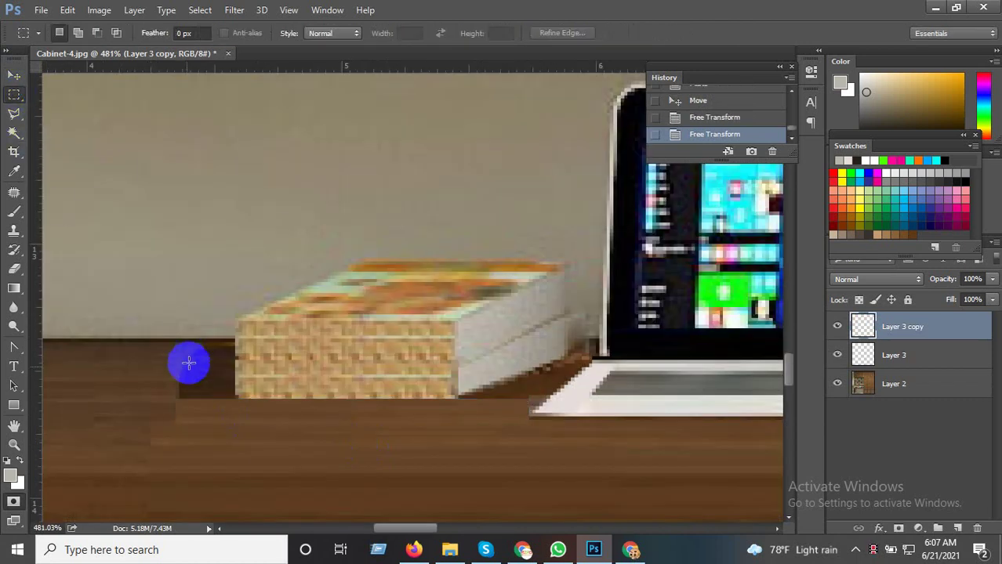
pyautogui.scroll(1, 148, 390)
pyautogui.scroll(1, 149, 390)
pyautogui.scroll(-2, 351, 403)
pyautogui.scroll(2, 333, 396)
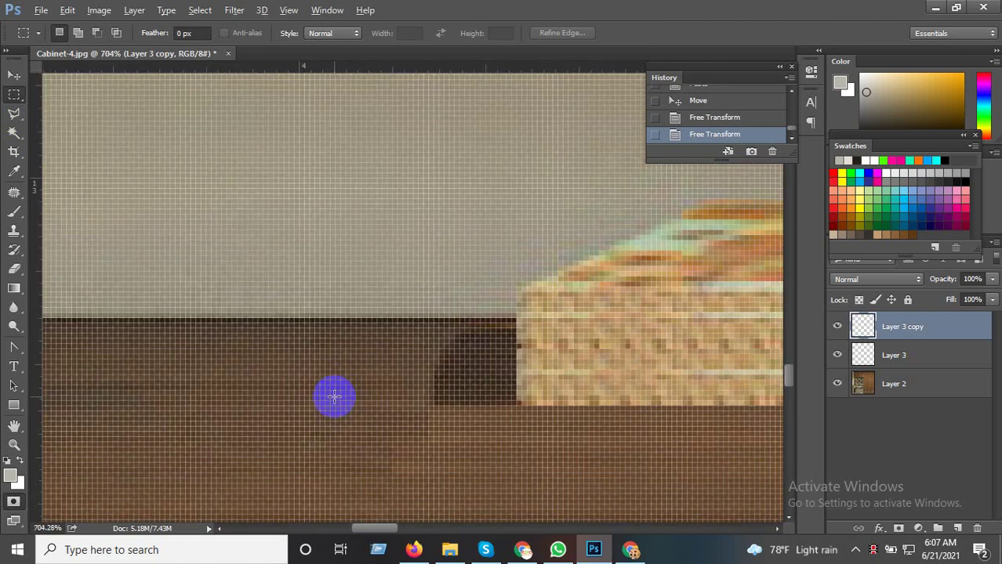
pyautogui.scroll(1, 301, 331)
pyautogui.moveTo(301, 330); pyautogui.dragTo(375, 446)
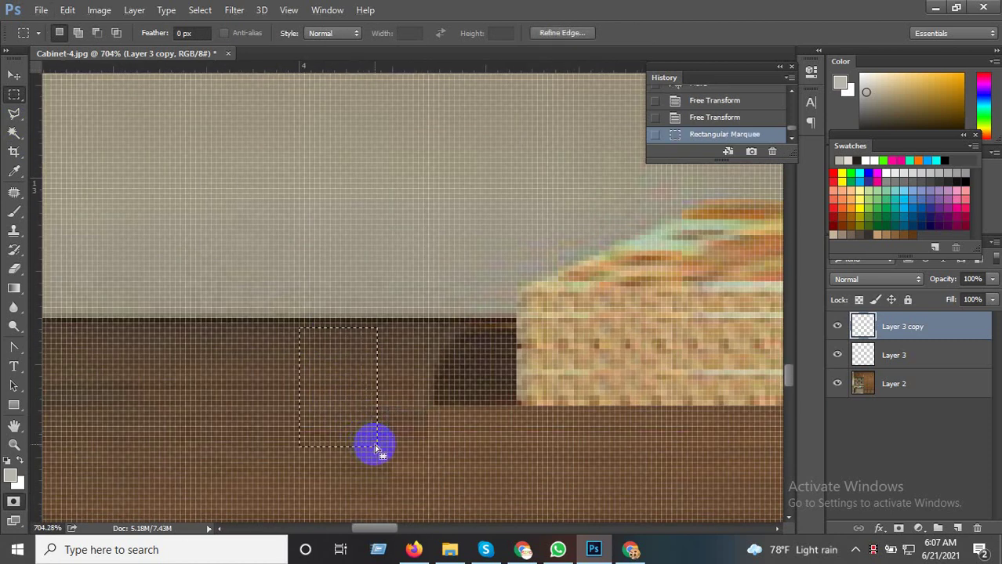
pyautogui.hotkey('ctrl', 't')
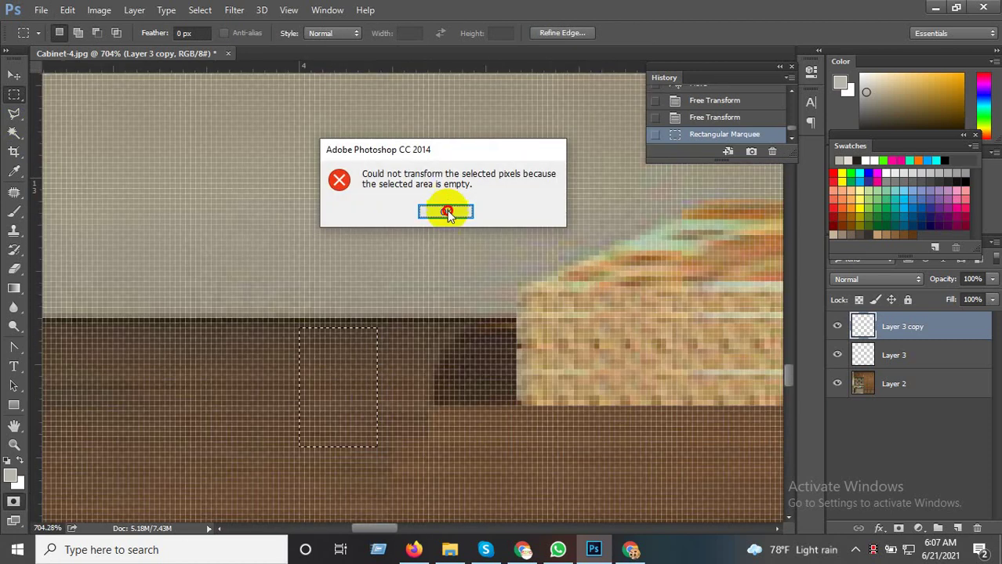
pyautogui.click(445, 210)
# Merge visible layers and stretch the desk patch to 280% over the dark area, then apply
pyautogui.rightClick(884, 384)
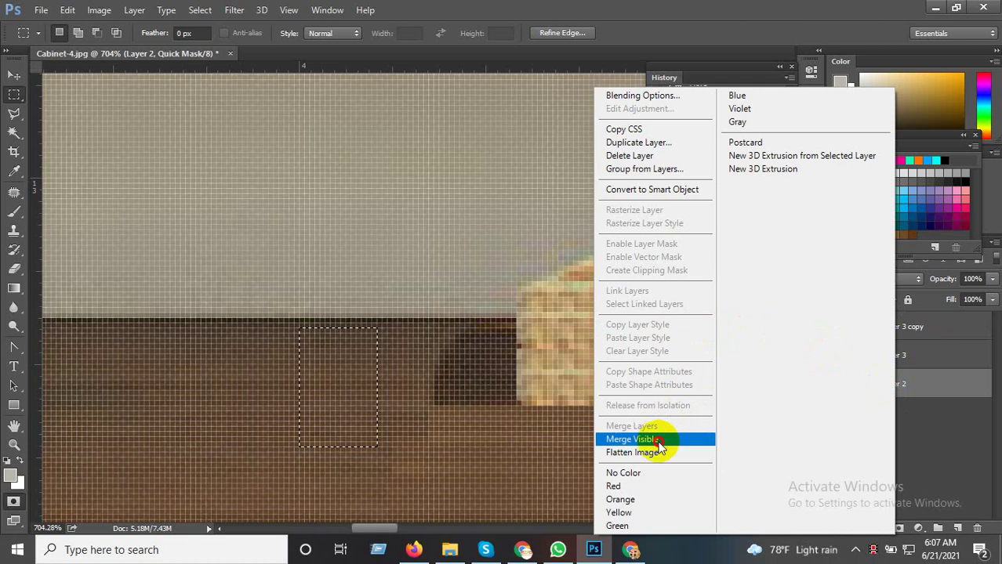
pyautogui.click(631, 436)
pyautogui.hotkey('ctrl', 't')
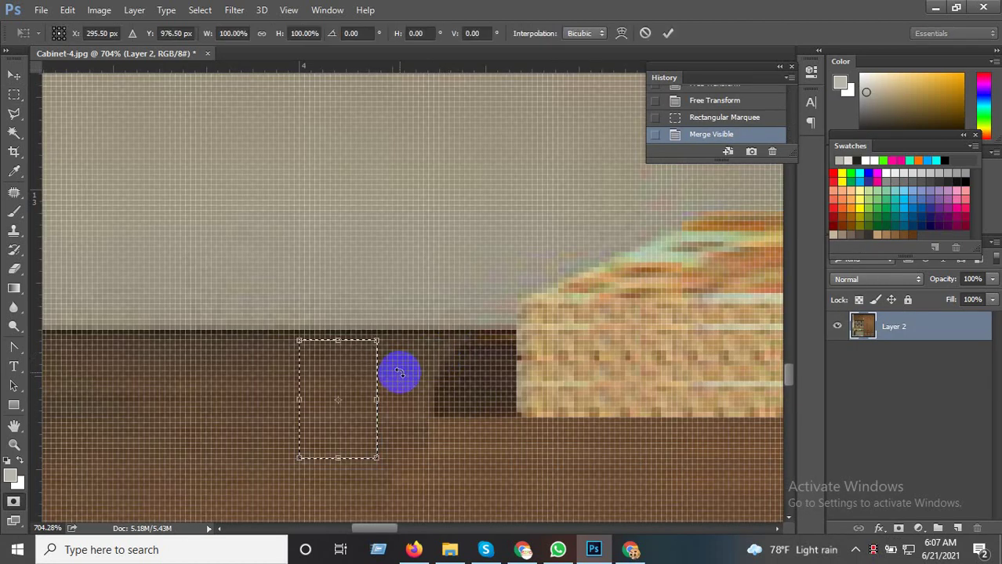
pyautogui.moveTo(390, 394); pyautogui.dragTo(516, 385)
pyautogui.hotkey('ctrl', 'z')
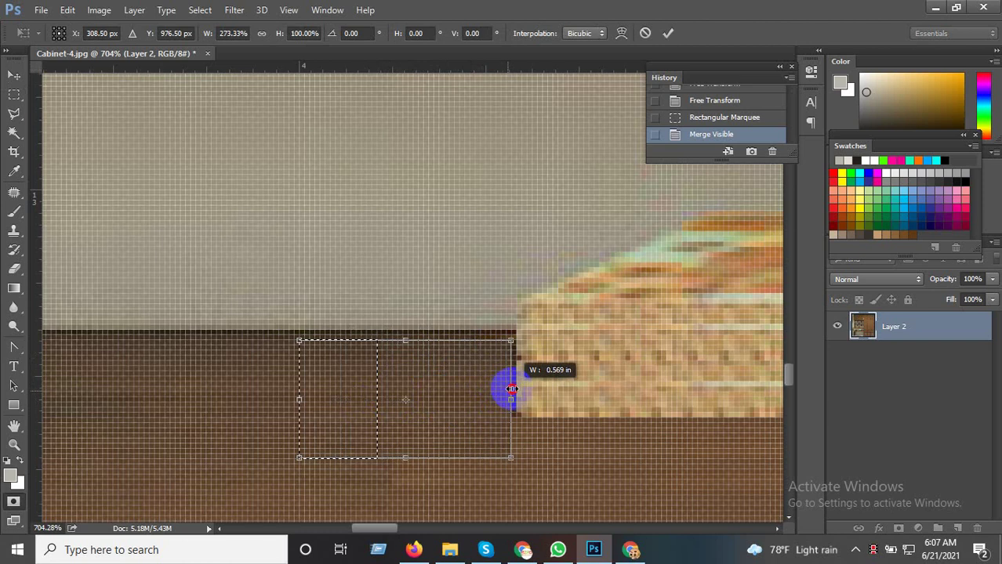
pyautogui.click(14, 94)
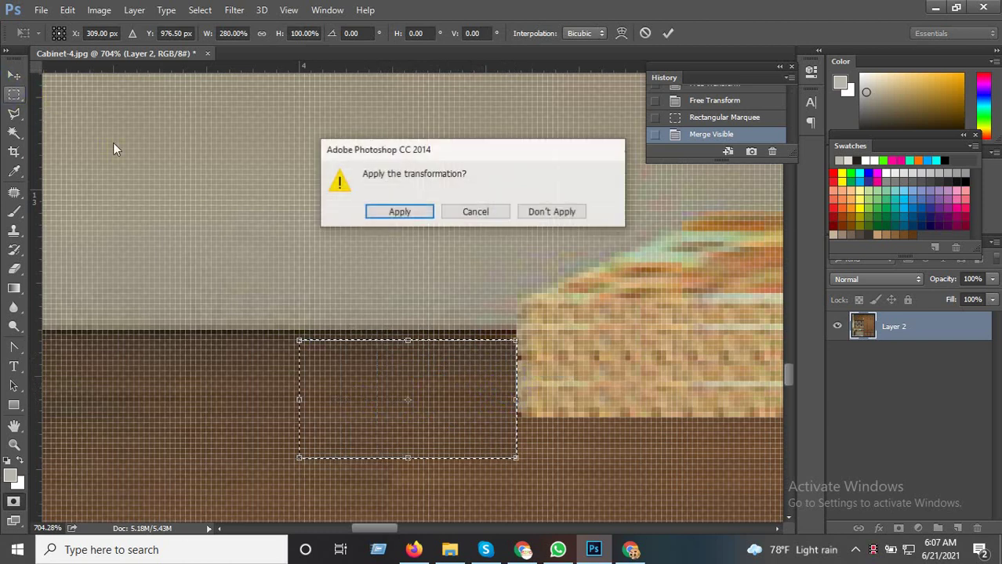
pyautogui.click(415, 214)
pyautogui.scroll(-2, 346, 363)
pyautogui.scroll(-2, 346, 426)
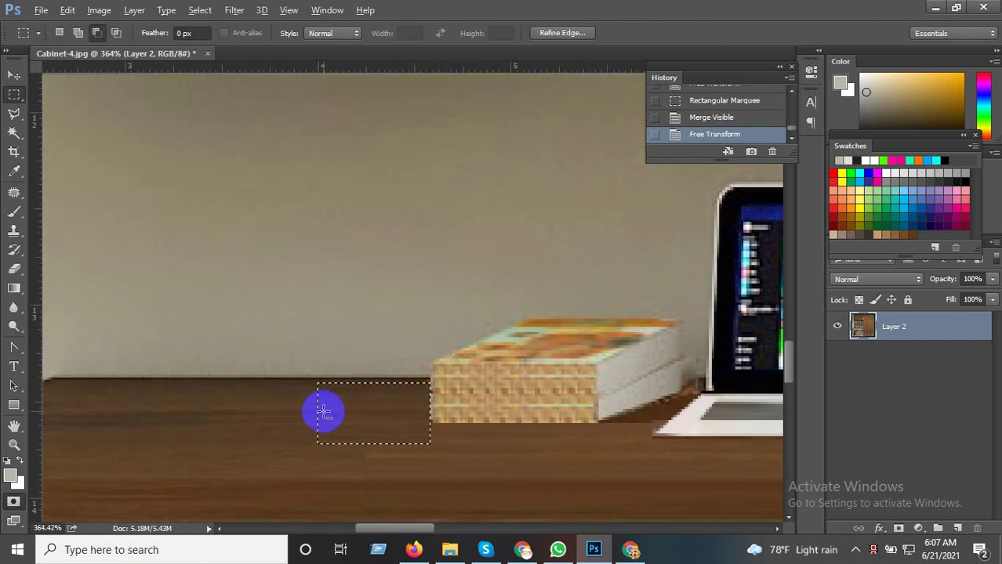
pyautogui.hotkey('ctrl', 'd')
pyautogui.scroll(-2, 257, 408)
pyautogui.scroll(-2, 263, 410)
pyautogui.scroll(-2, 265, 411)
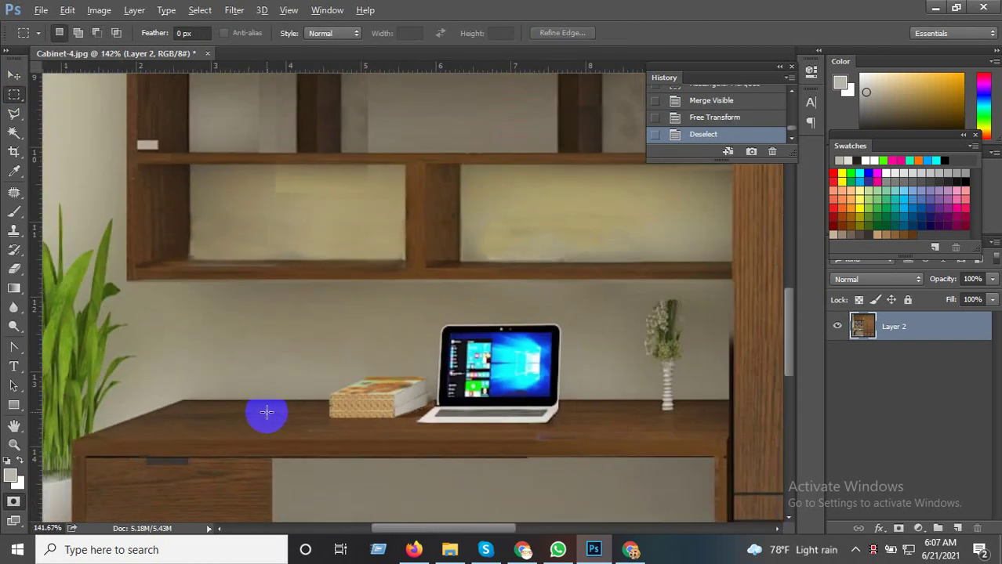
pyautogui.scroll(-1, 267, 413)
pyautogui.scroll(-2, 417, 360)
pyautogui.scroll(-2, 425, 409)
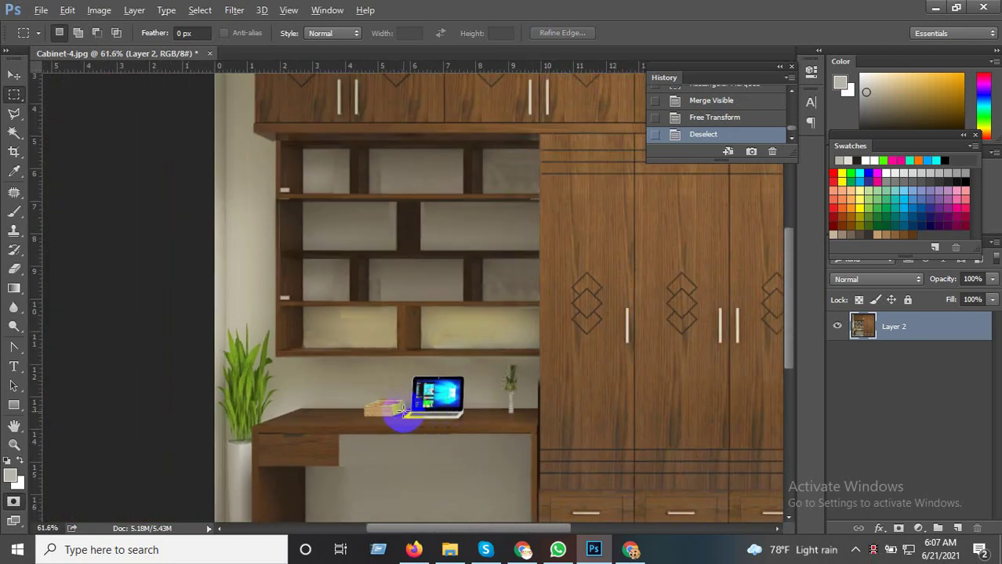
pyautogui.scroll(-1, 333, 474)
pyautogui.scroll(2, 333, 473)
pyautogui.scroll(2, 326, 492)
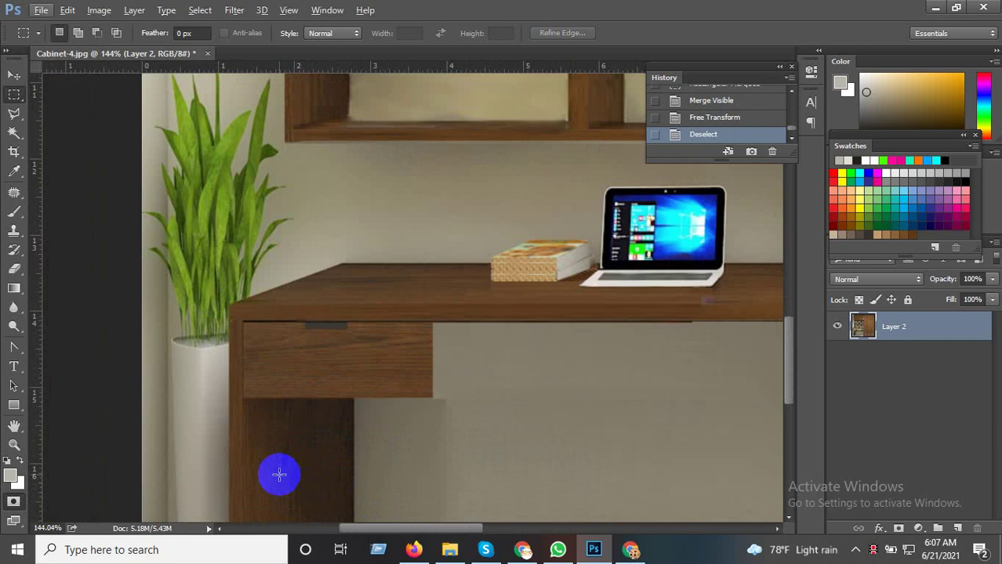
pyautogui.scroll(-1, 357, 331)
pyautogui.scroll(-1, 281, 472)
pyautogui.scroll(-1, 374, 315)
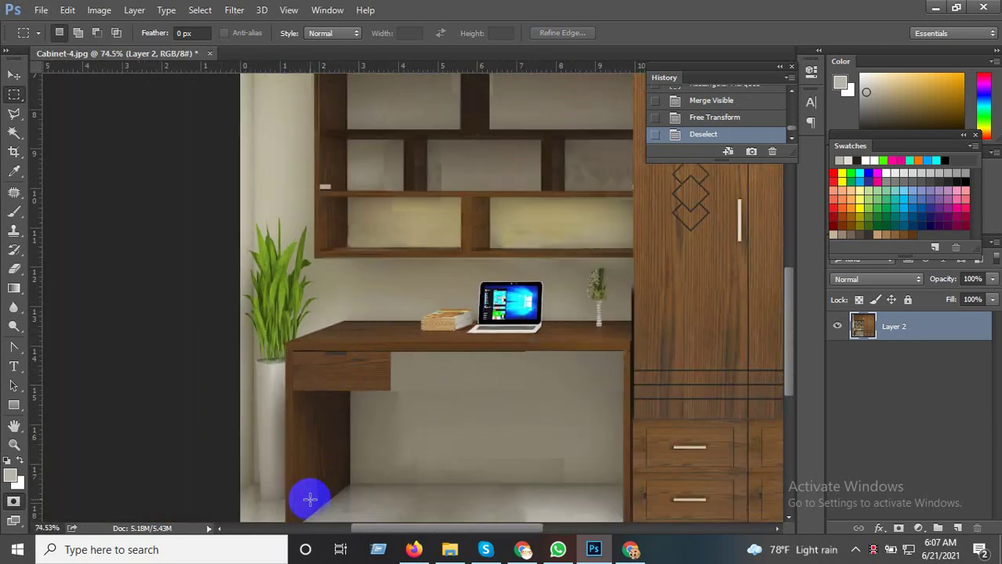
pyautogui.scroll(1, 311, 497)
pyautogui.scroll(-1, 435, 215)
pyautogui.scroll(1, 358, 432)
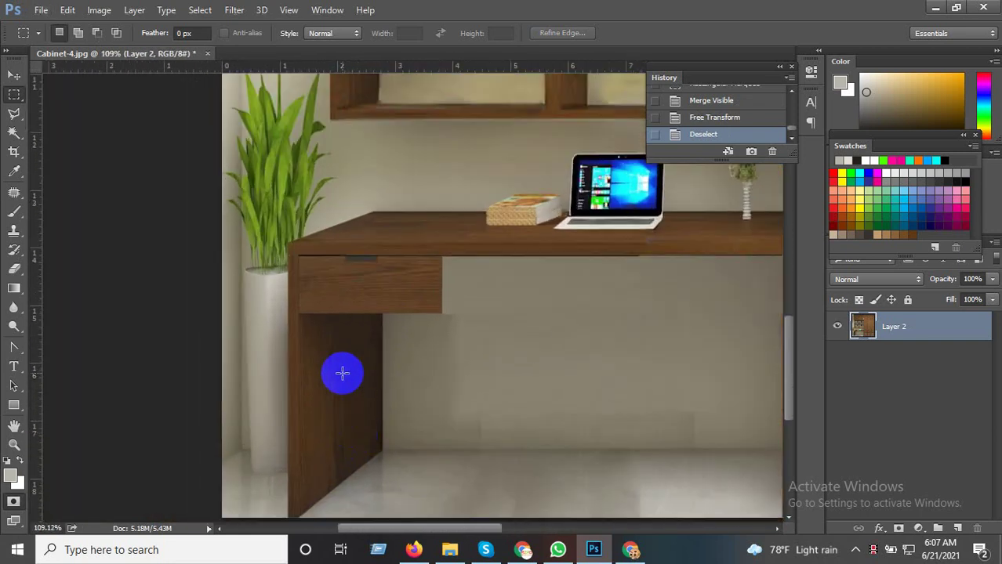
pyautogui.scroll(-1, 345, 337)
pyautogui.scroll(1, 299, 479)
pyautogui.scroll(1, 299, 479)
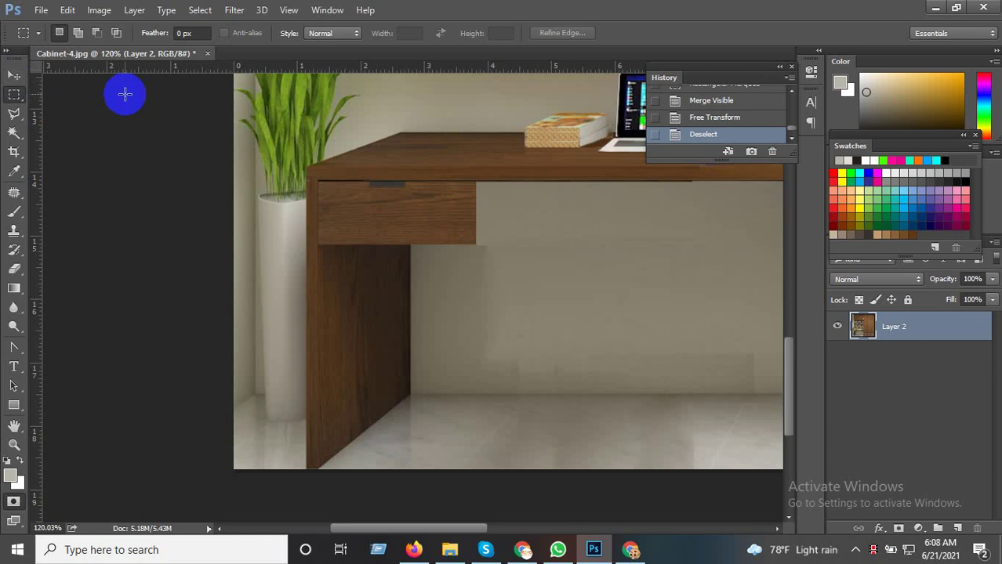
# Outline the desk's left leg with a Polygonal Lasso selection
pyautogui.click(16, 116)
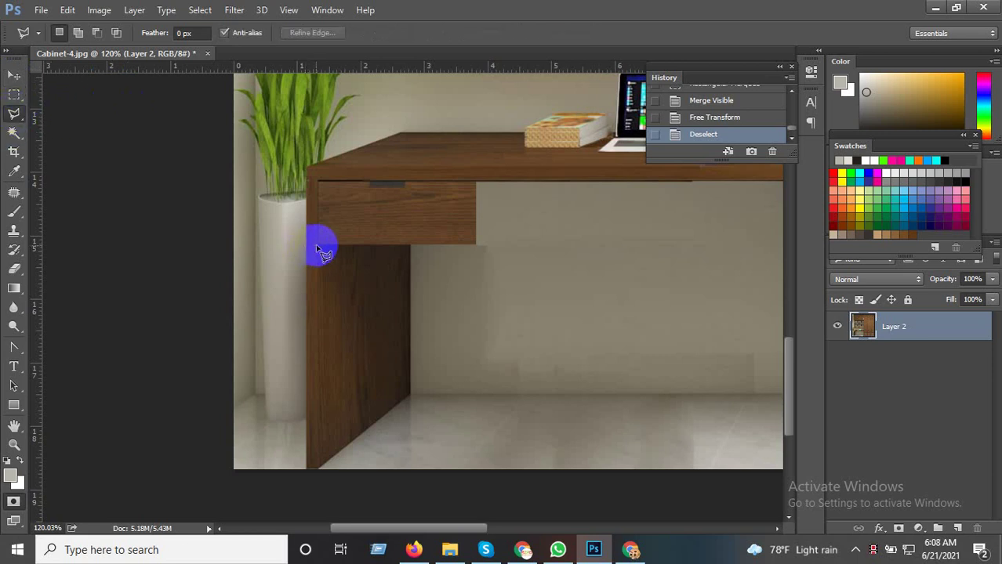
pyautogui.click(412, 247)
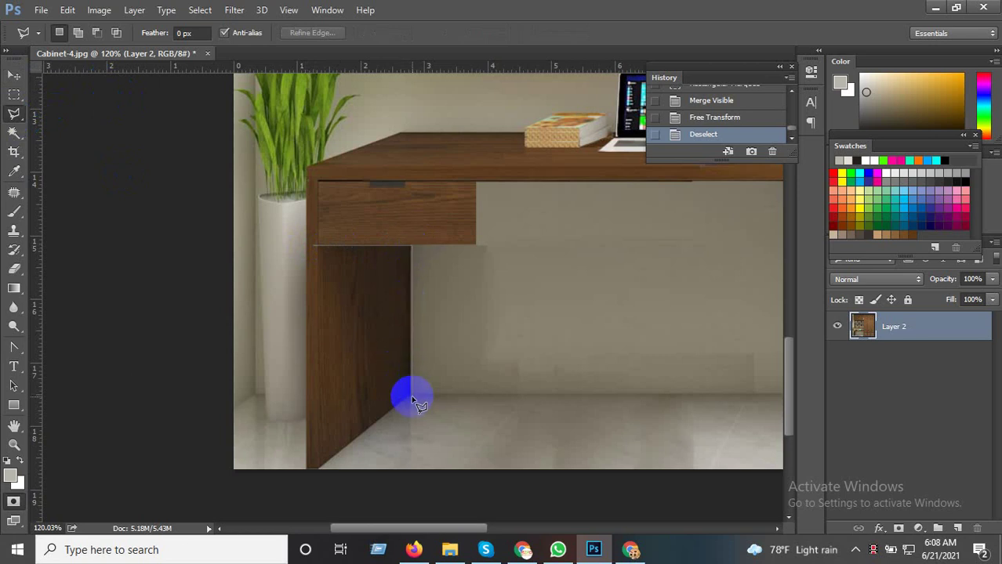
pyautogui.click(412, 399)
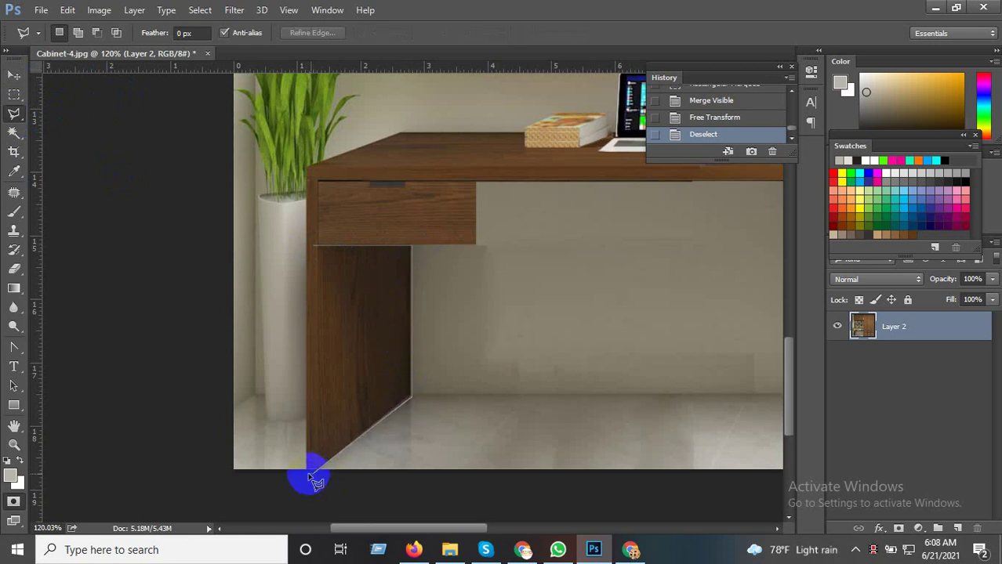
pyautogui.click(312, 472)
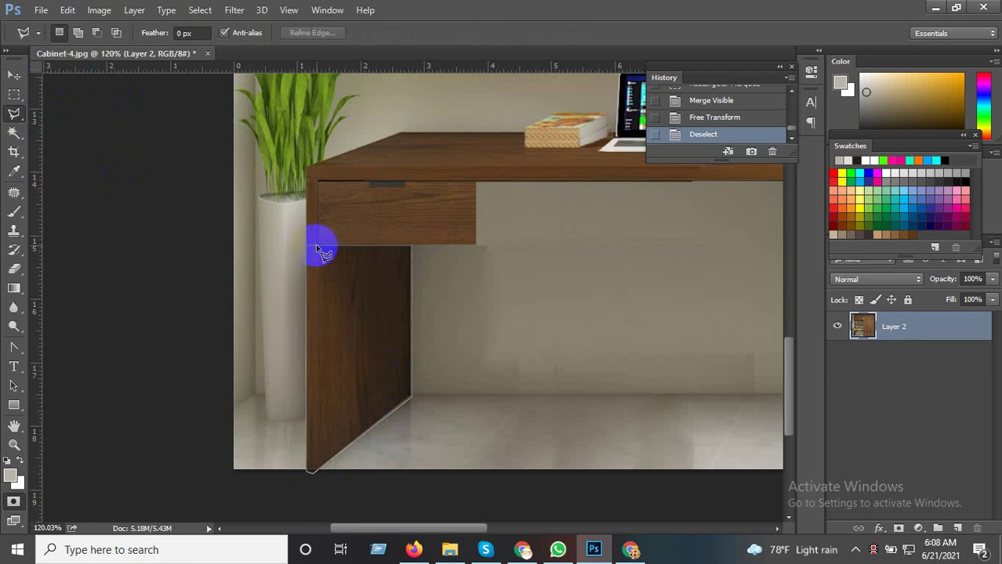
pyautogui.click(317, 249)
# Copy the selected leg to new Layer 3 and drag the copy right under the desktop
pyautogui.click(14, 74)
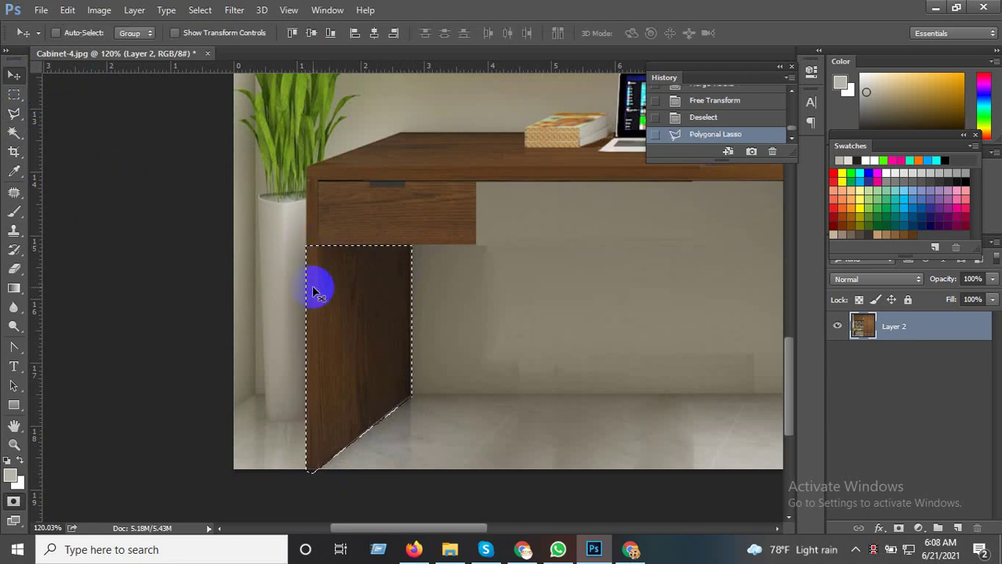
pyautogui.moveTo(313, 291); pyautogui.dragTo(391, 298)
pyautogui.hotkey('ctrl', 'z')
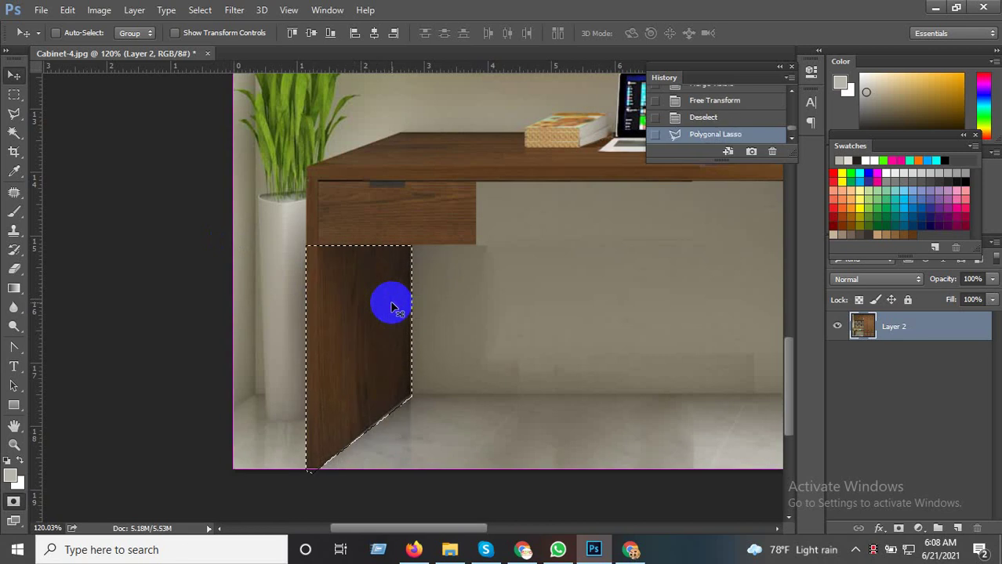
pyautogui.hotkey('ctrl', 'c')
pyautogui.hotkey('ctrl', 'v')
pyautogui.moveTo(362, 302)
pyautogui.mouseDown()
pyautogui.moveTo(500, 303)
pyautogui.moveTo(530, 286)
pyautogui.mouseUp()
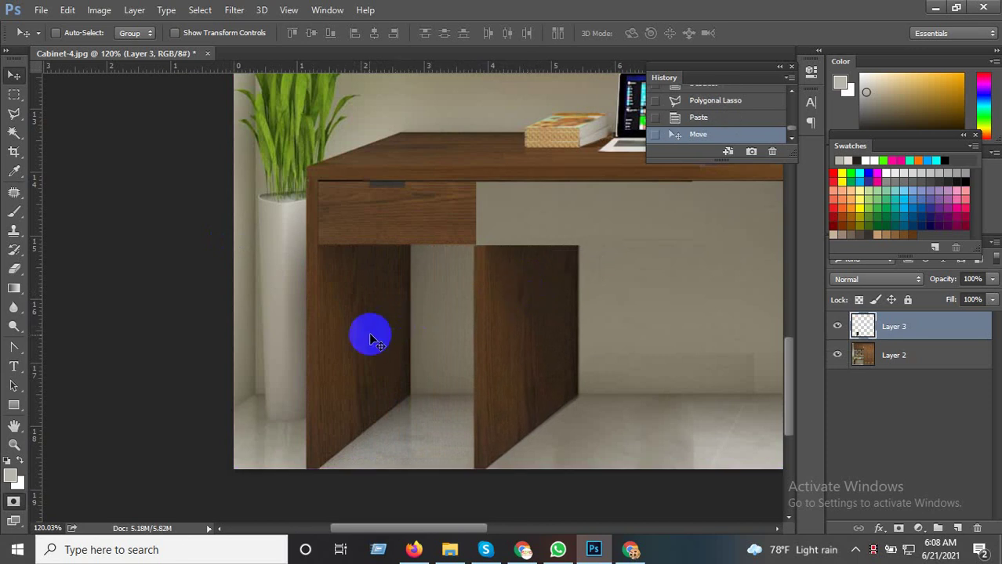
pyautogui.scroll(-1, 364, 392)
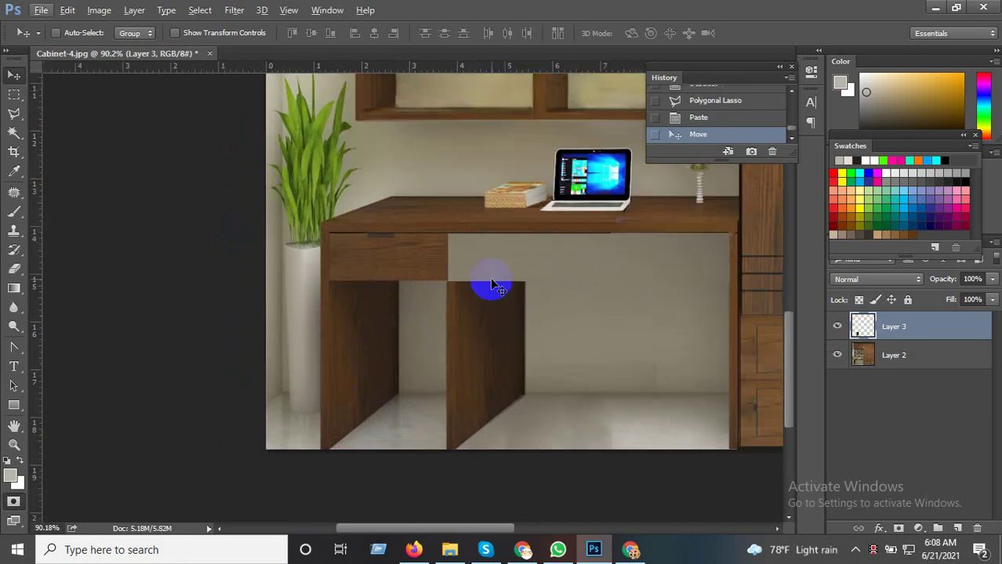
pyautogui.scroll(1, 473, 273)
pyautogui.scroll(1, 364, 302)
pyautogui.scroll(1, 364, 301)
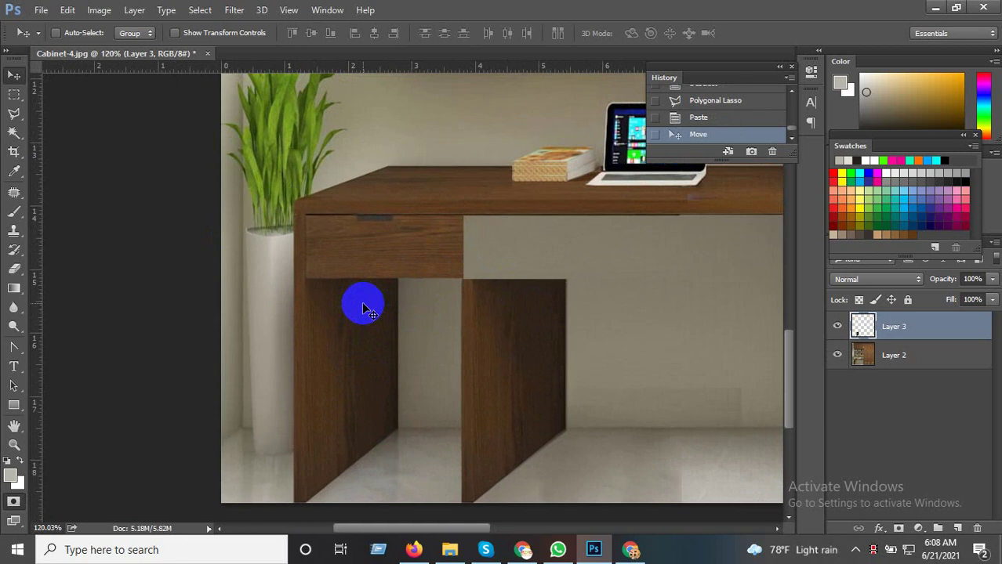
# Select the Layer 3 leg's upper part with a slanted lower edge and raise it 0.333 in
pyautogui.click(13, 114)
pyautogui.scroll(3, 470, 284)
pyautogui.scroll(3, 468, 293)
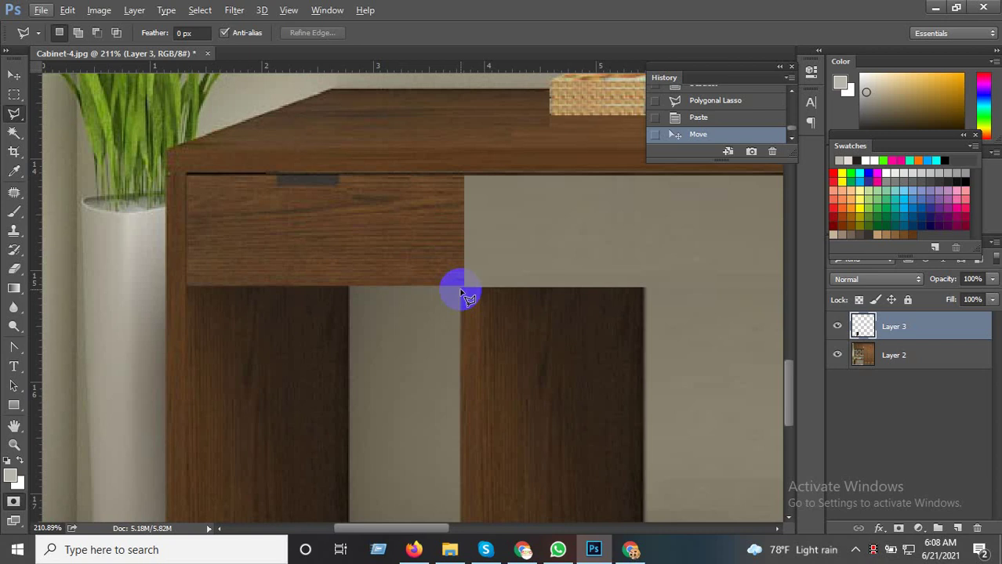
pyautogui.click(460, 288)
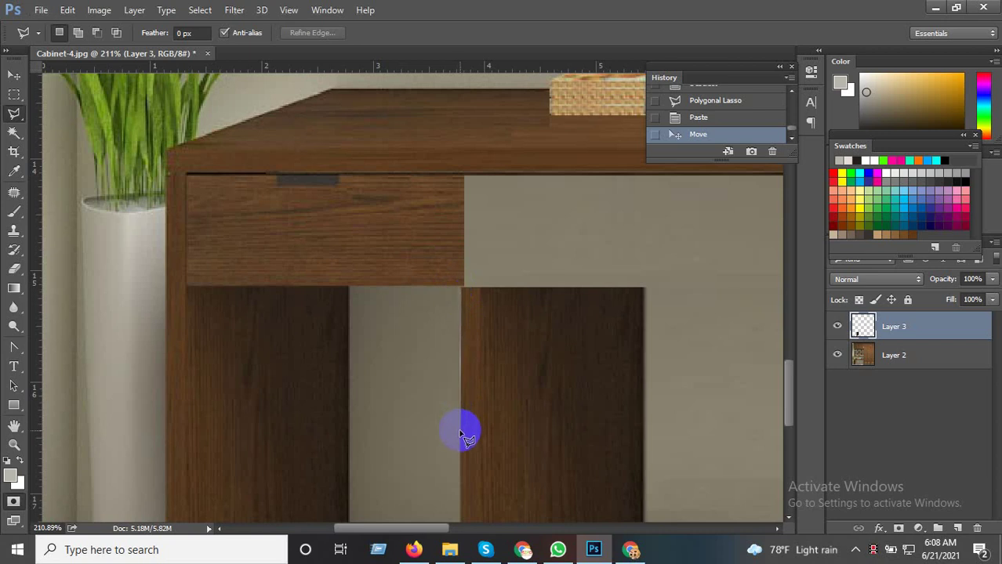
pyautogui.click(460, 430)
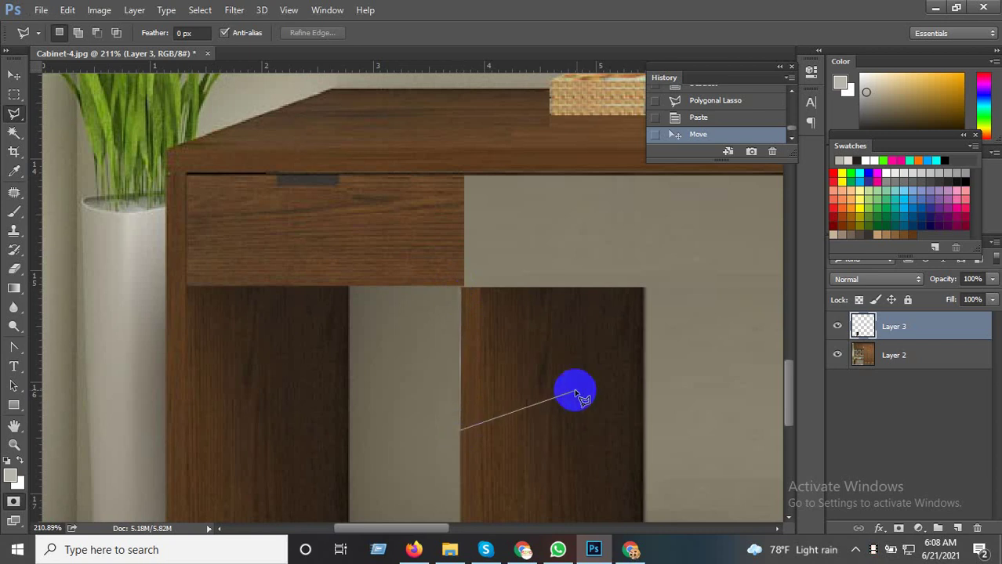
pyautogui.click(645, 398)
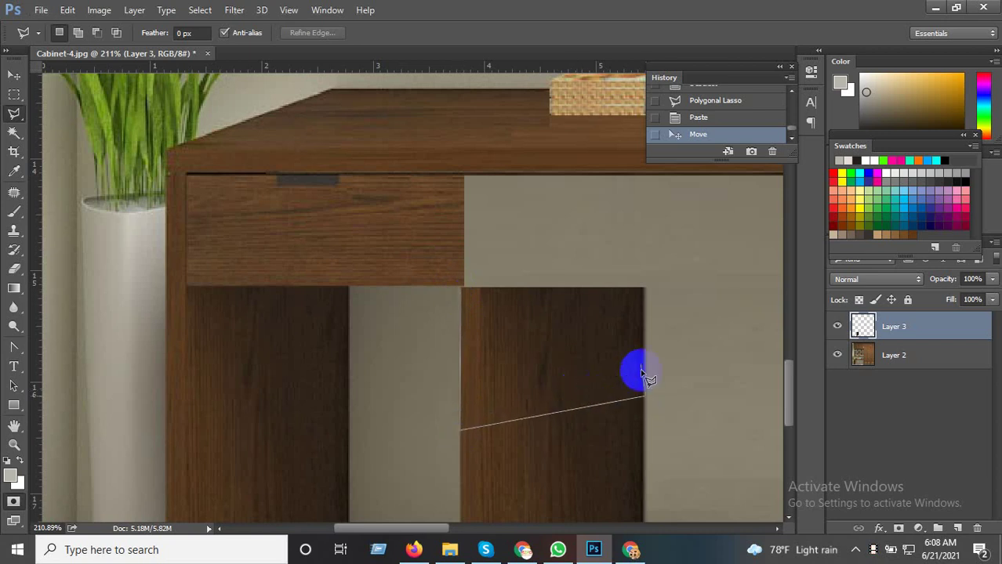
pyautogui.click(645, 281)
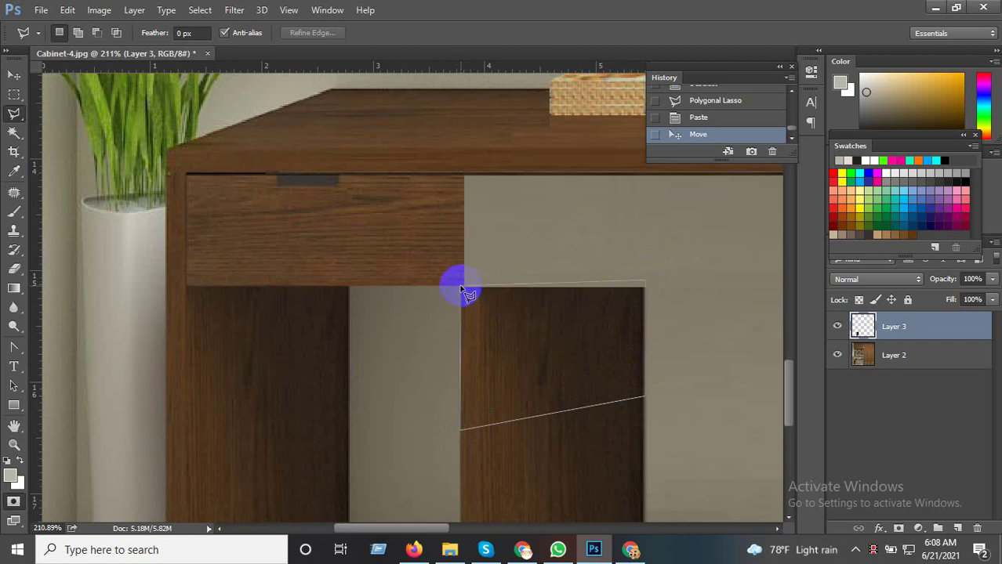
pyautogui.doubleClick(461, 337)
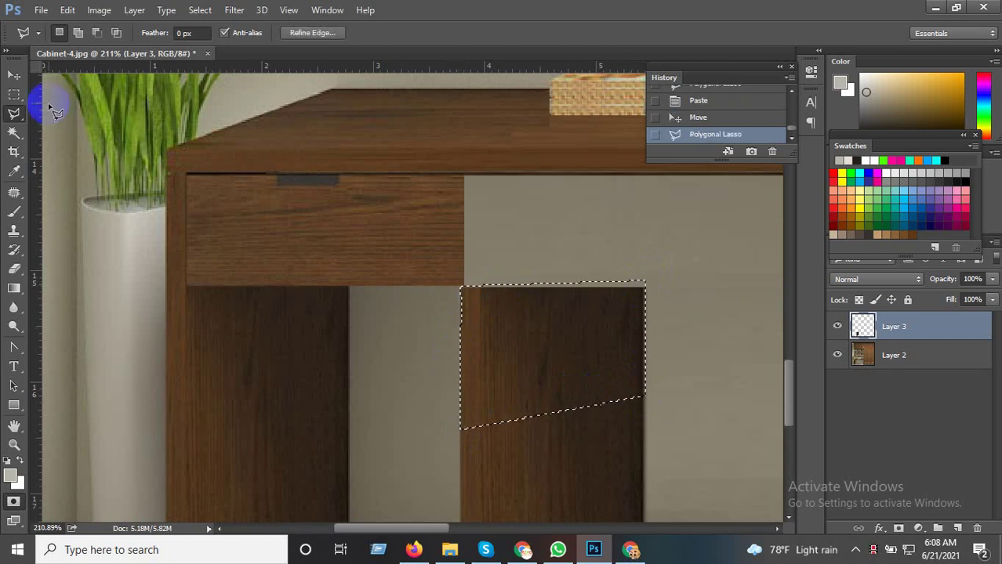
pyautogui.click(14, 74)
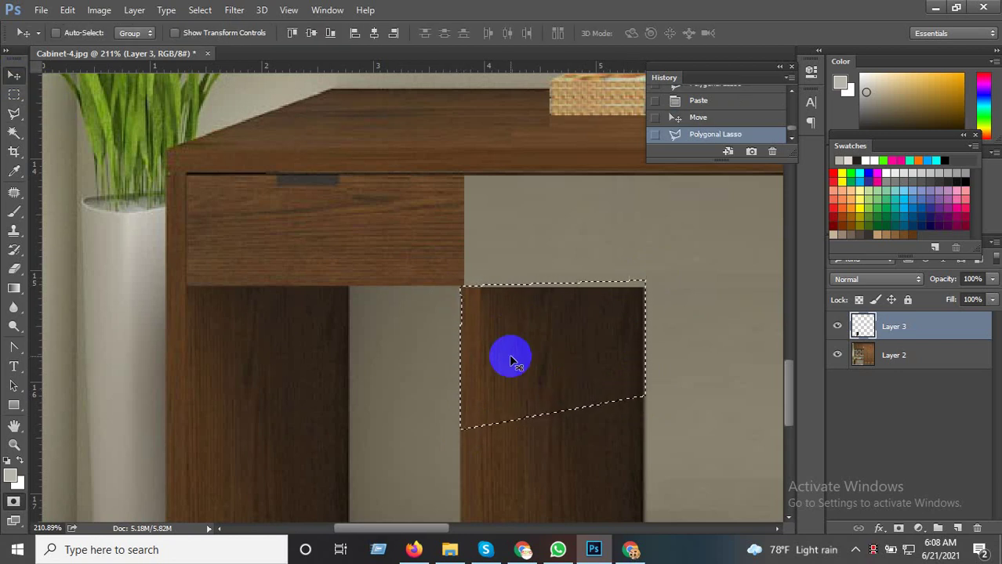
pyautogui.moveTo(510, 362); pyautogui.dragTo(515, 337)
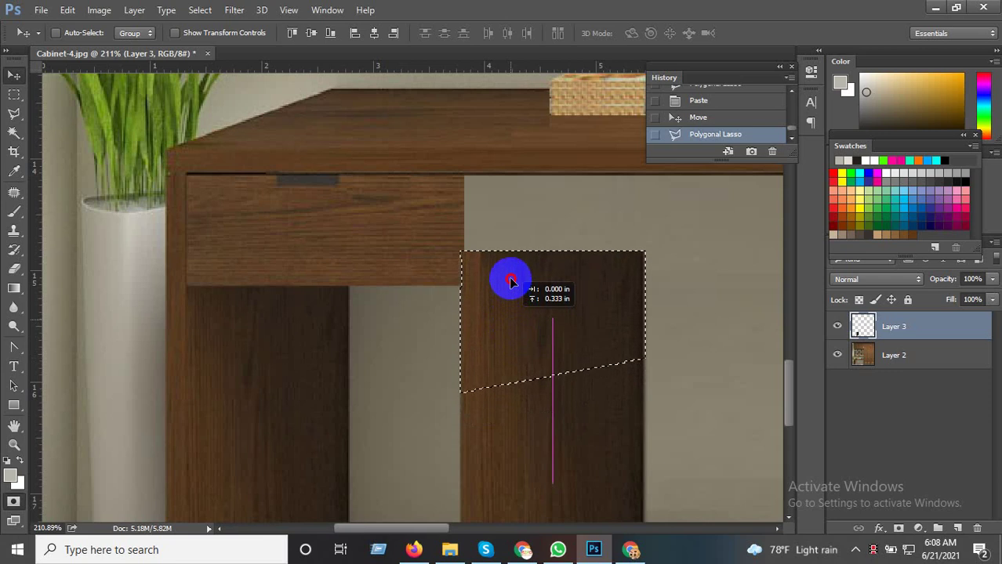